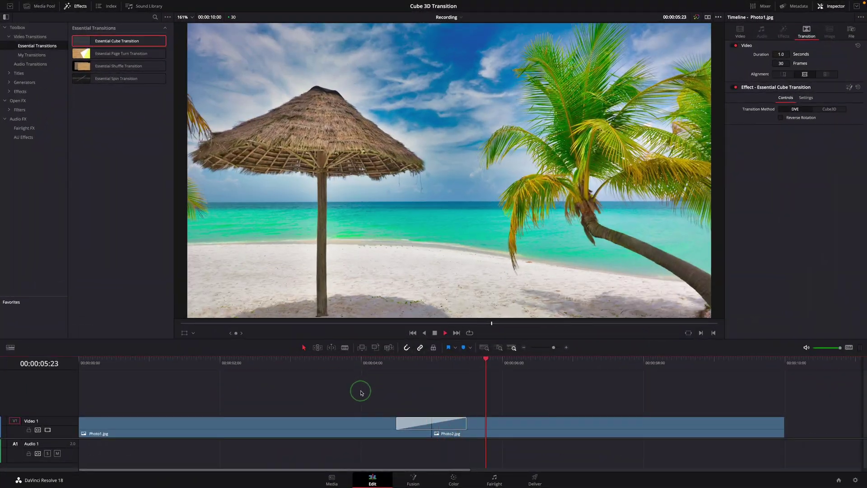
- Replay and scrub through the existing cube transition
{"action": "left_click", "coordinate": [387, 361]}
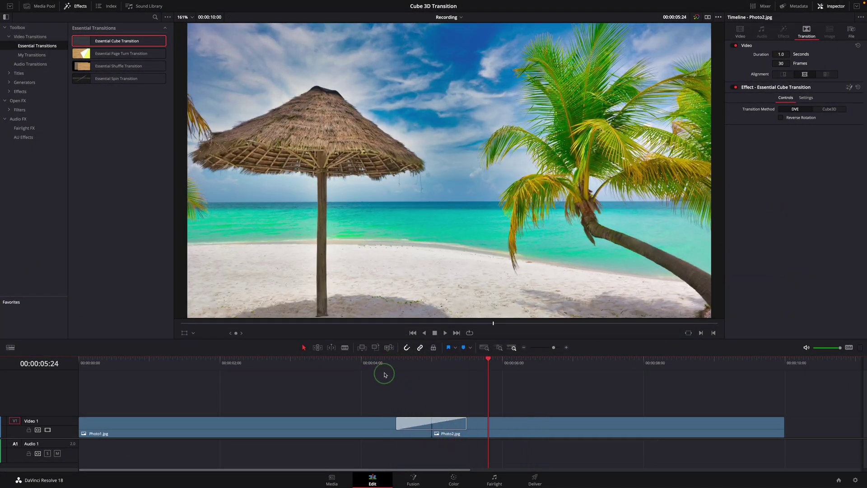
{"action": "left_click", "coordinate": [384, 364]}
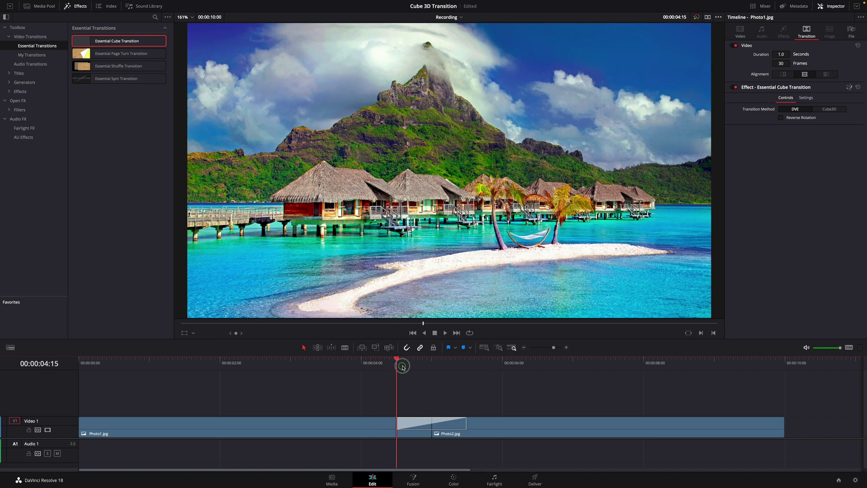
{"action": "left_click_drag", "start_coordinate": [403, 367], "coordinate": [435, 375]}
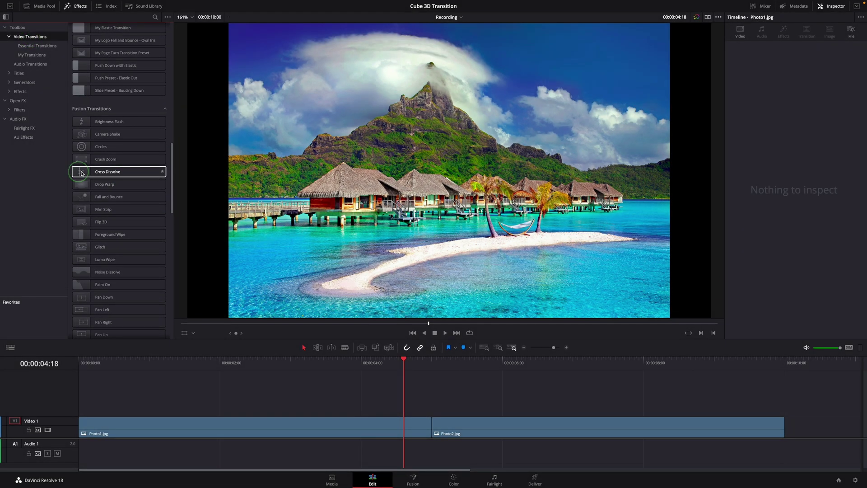
- Apply a Cross Dissolve to the Photo1/Photo2 cut and open it in the Fusion page
{"action": "left_click_drag", "start_coordinate": [112, 177], "coordinate": [444, 430]}
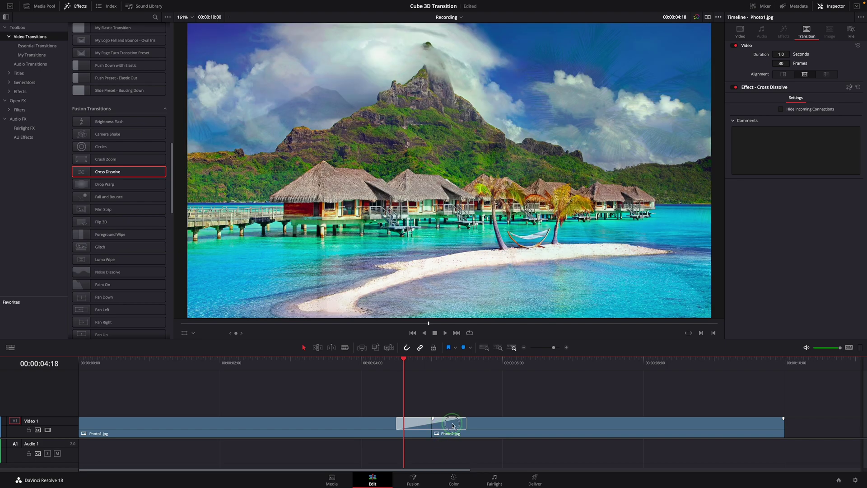
{"action": "left_click", "coordinate": [453, 425]}
{"action": "right_click", "coordinate": [453, 425]}
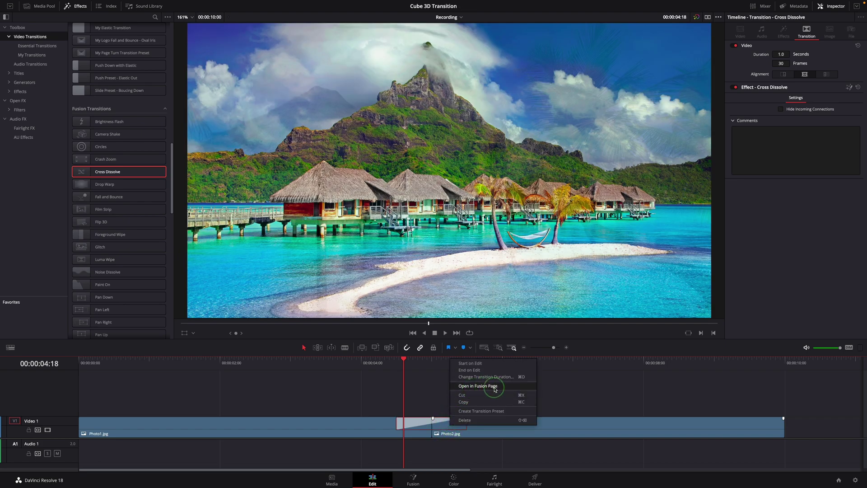
{"action": "left_click", "coordinate": [495, 387]}
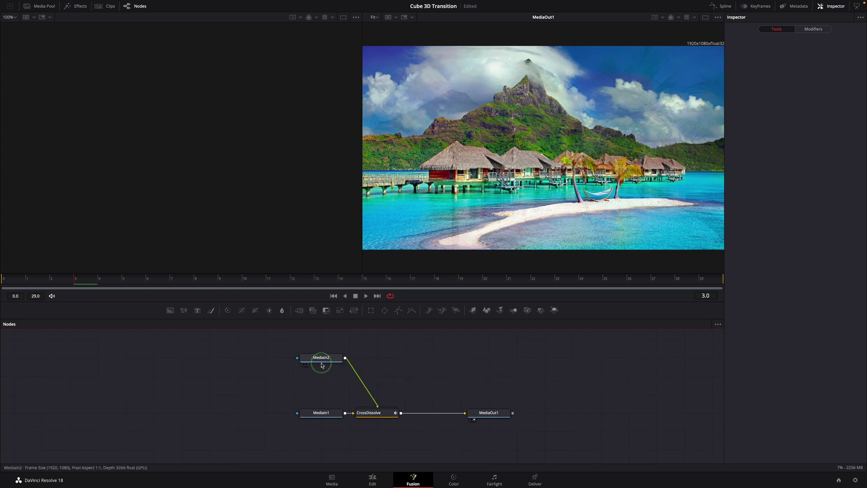
- View MediaIn1 and MediaIn2 in the viewer and scrub the dissolve to frame 28
{"action": "left_click", "coordinate": [365, 413]}
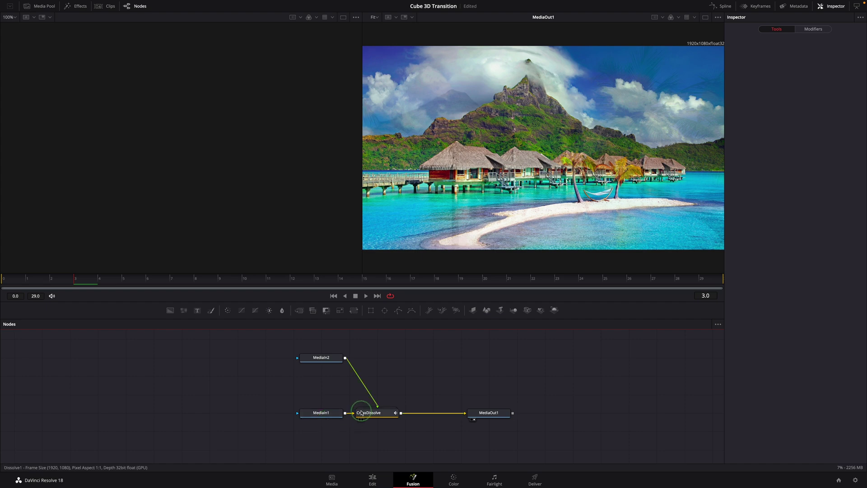
{"action": "left_click", "coordinate": [326, 412]}
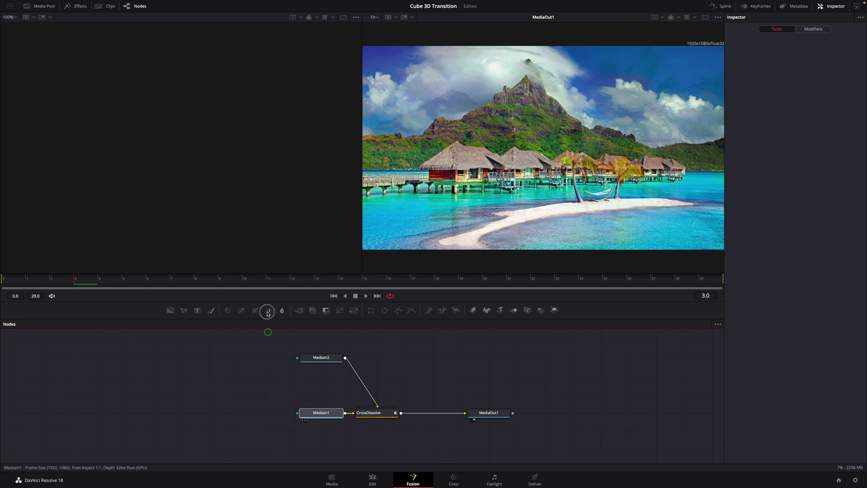
{"action": "key", "text": "1"}
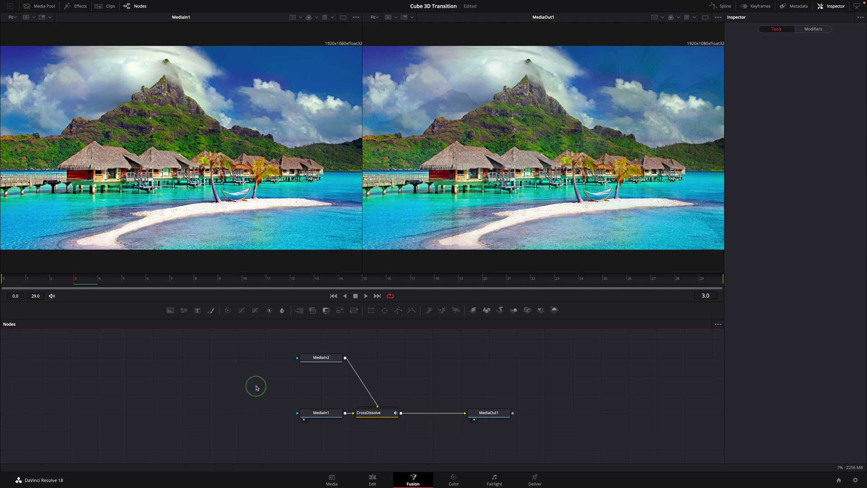
{"action": "left_click", "coordinate": [317, 365]}
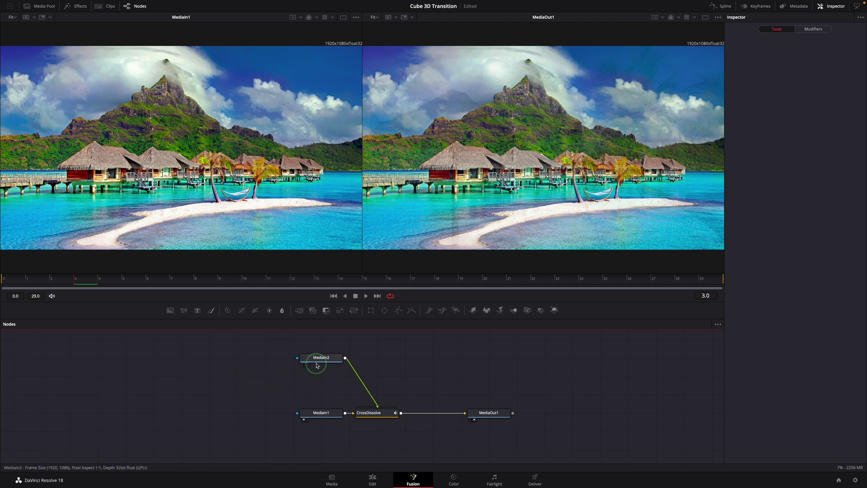
{"action": "left_click_drag", "start_coordinate": [321, 361], "coordinate": [203, 201]}
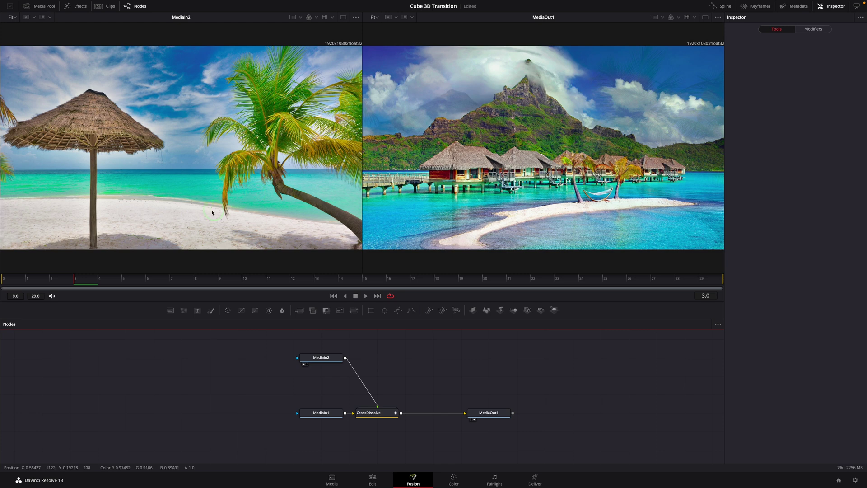
{"action": "left_click_drag", "start_coordinate": [60, 279], "coordinate": [686, 294]}
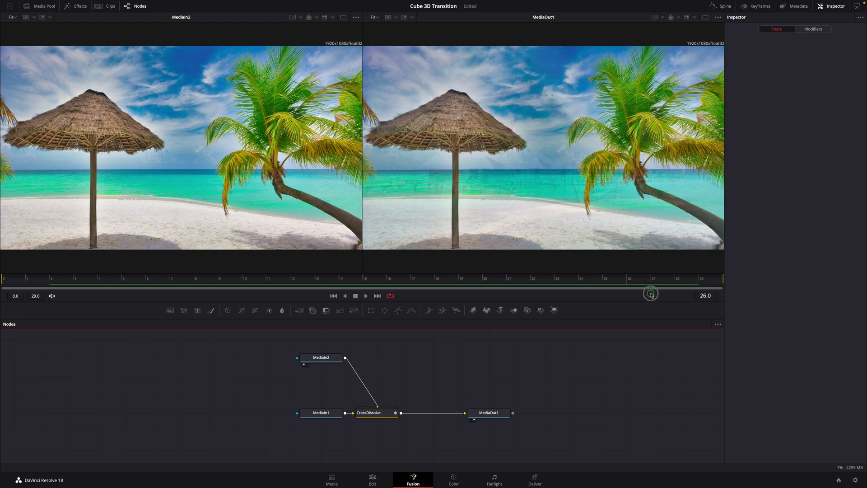
{"action": "left_click", "coordinate": [545, 357]}
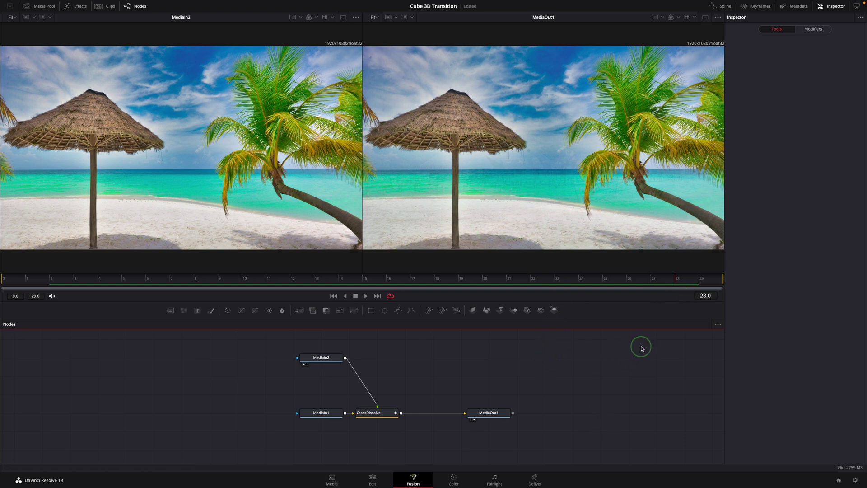
- Line up MediaIn2, CrossDissolve and MediaOut1 in one row, with MediaIn1 below
{"action": "left_click_drag", "start_coordinate": [318, 412], "coordinate": [178, 412]}
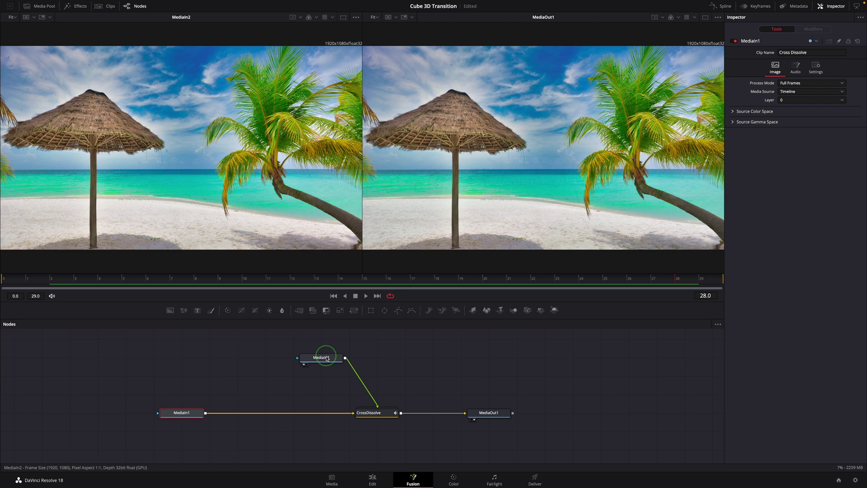
{"action": "left_click_drag", "start_coordinate": [320, 357], "coordinate": [181, 375]}
{"action": "left_click_drag", "start_coordinate": [381, 415], "coordinate": [353, 378]}
{"action": "left_click_drag", "start_coordinate": [489, 412], "coordinate": [572, 376]}
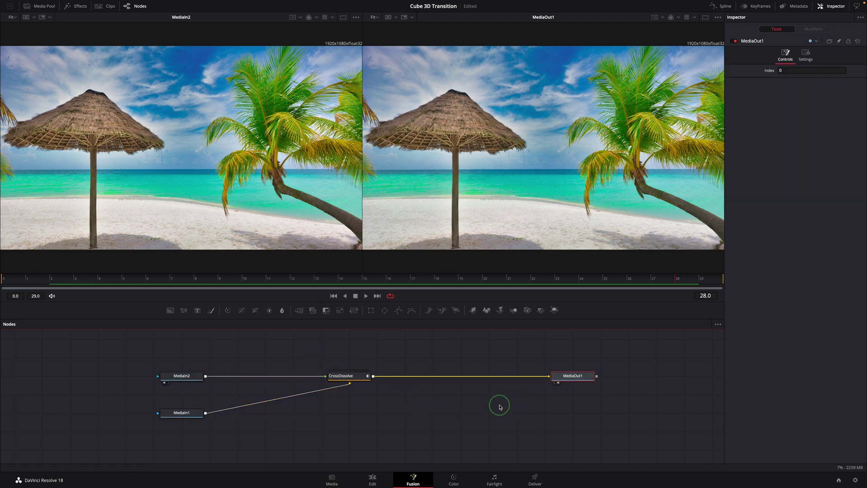
- Add a Cube 3D node below CrossDissolve and show its orange cube in the left viewer
{"action": "left_click", "coordinate": [394, 420]}
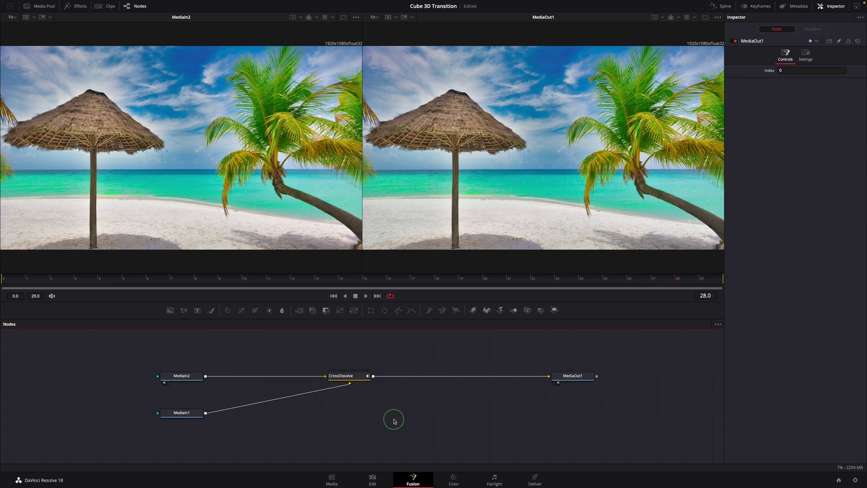
{"action": "key", "text": "shift+space"}
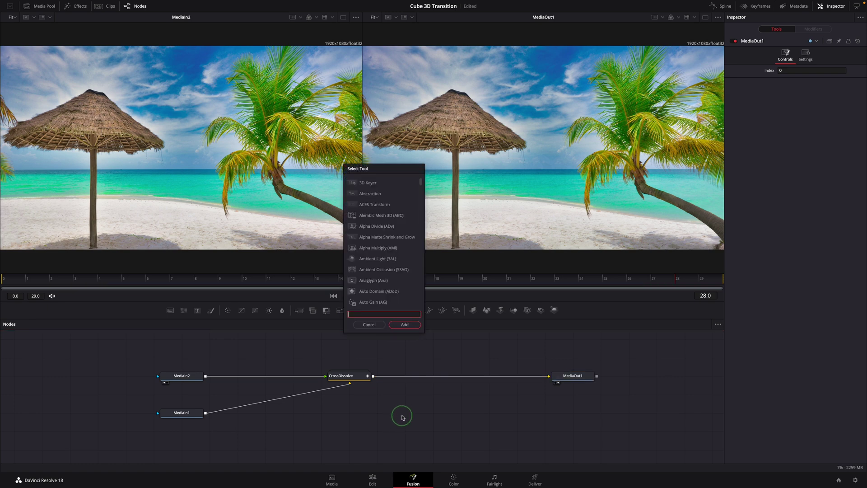
{"action": "type", "text": "cub"}
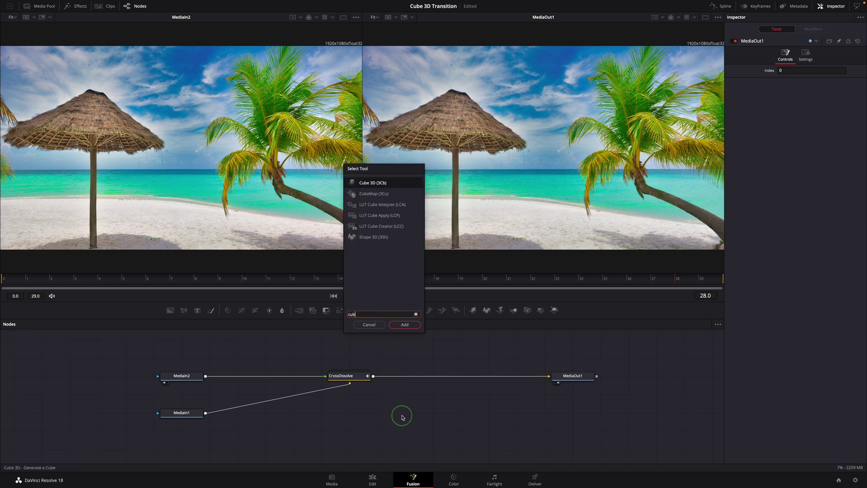
{"action": "left_click", "coordinate": [368, 183]}
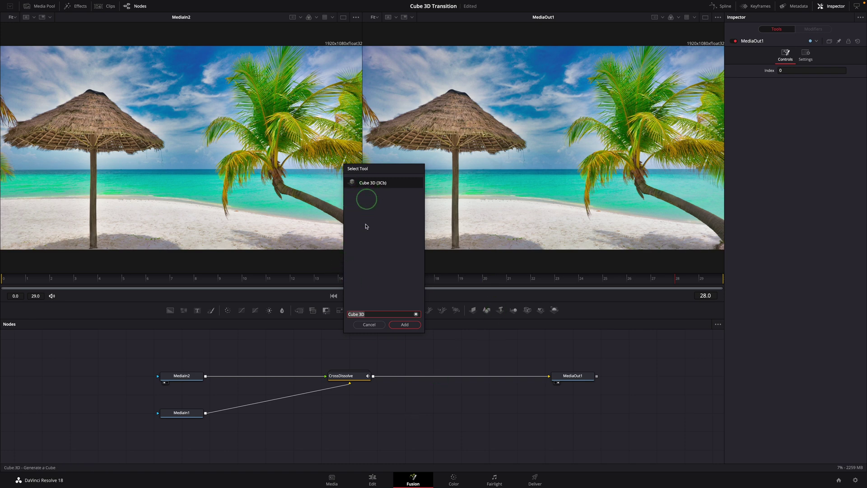
{"action": "left_click", "coordinate": [404, 325]}
{"action": "left_click_drag", "start_coordinate": [431, 415], "coordinate": [380, 435]}
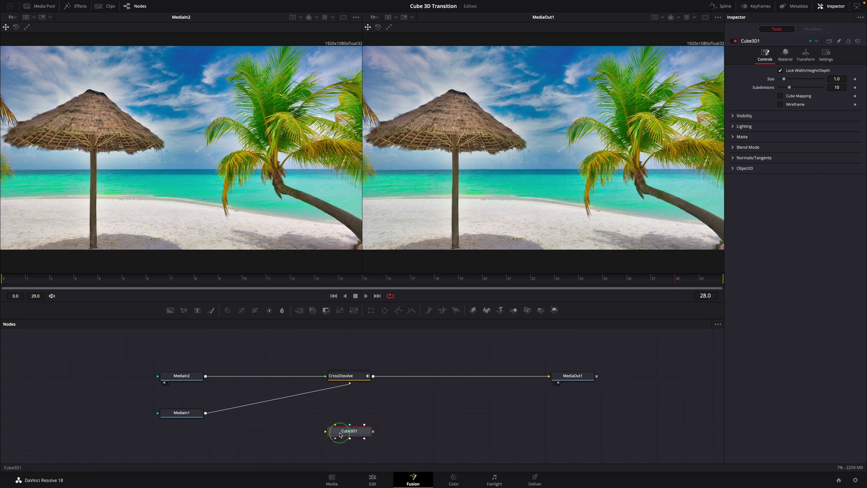
{"action": "left_click_drag", "start_coordinate": [352, 435], "coordinate": [237, 209]}
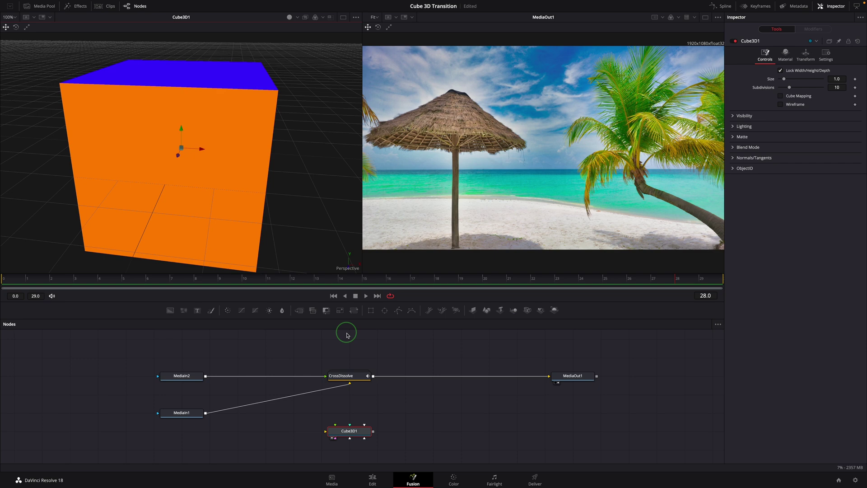
{"action": "left_click", "coordinate": [350, 421]}
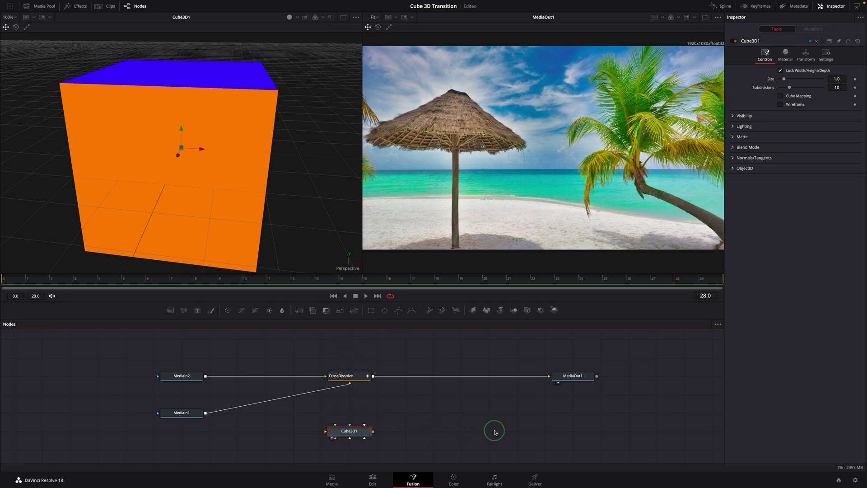
- Add a Renderer3D1 node, feed it Cube3D1's output, and show its render in the right viewer
{"action": "left_click_drag", "start_coordinate": [555, 314], "coordinate": [443, 424]}
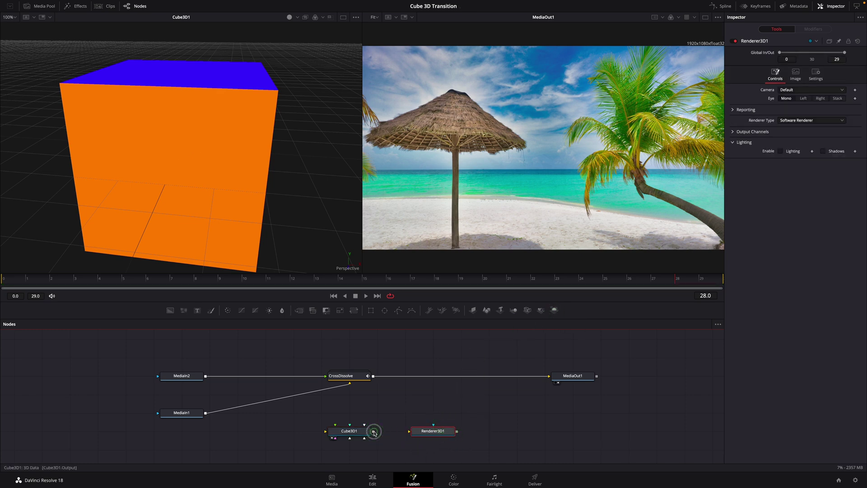
{"action": "left_click_drag", "start_coordinate": [373, 432], "coordinate": [413, 434]}
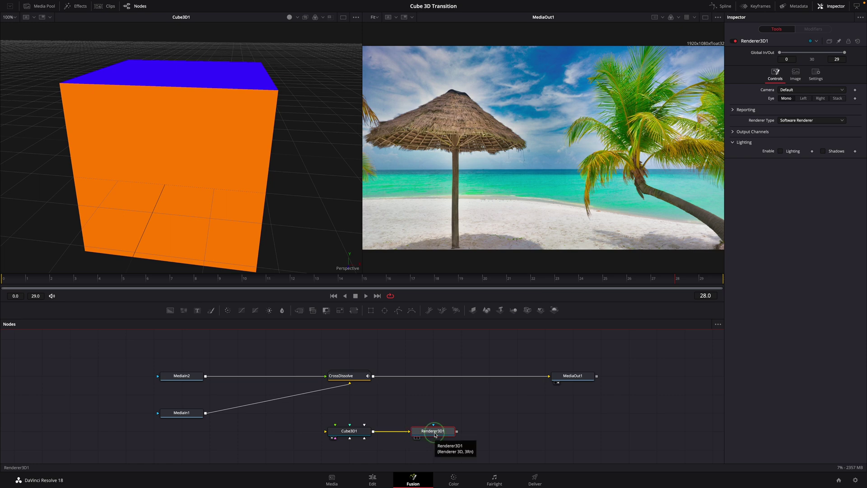
{"action": "left_click_drag", "start_coordinate": [447, 434], "coordinate": [500, 188]}
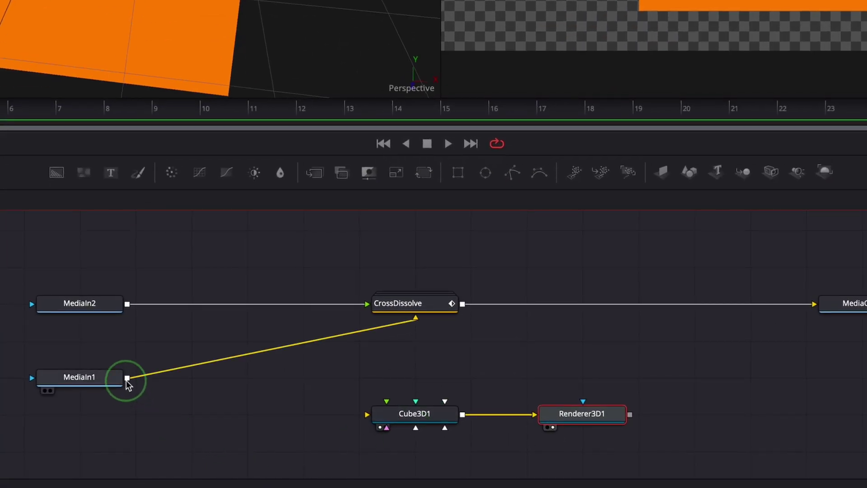
- Connect MediaIn1's output to Cube3D1's Front face input
{"action": "left_click_drag", "start_coordinate": [126, 378], "coordinate": [413, 413]}
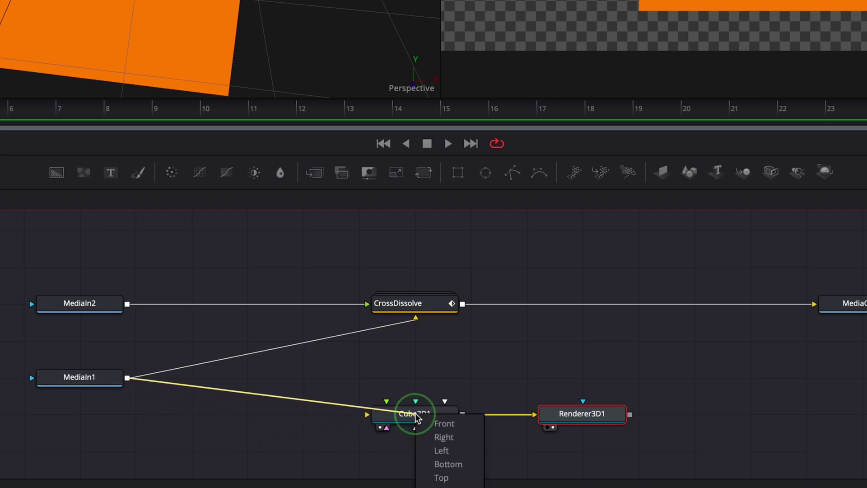
{"action": "left_click", "coordinate": [456, 424]}
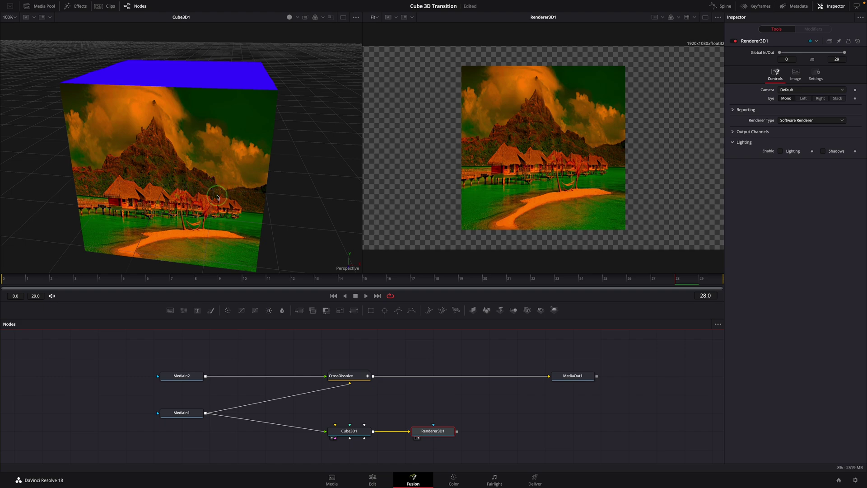
- Set Cube3D1's Front face diffuse colour to white and orbit the viewer to inspect the cube
{"action": "left_click", "coordinate": [351, 431]}
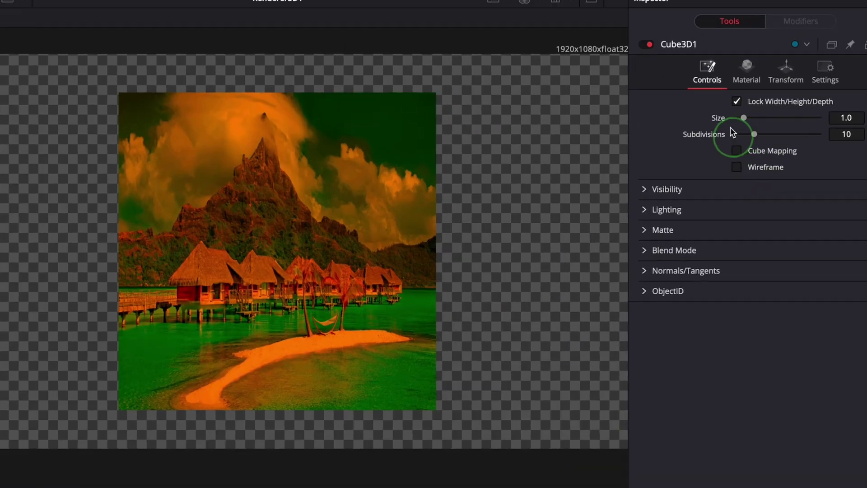
{"action": "left_click", "coordinate": [785, 54]}
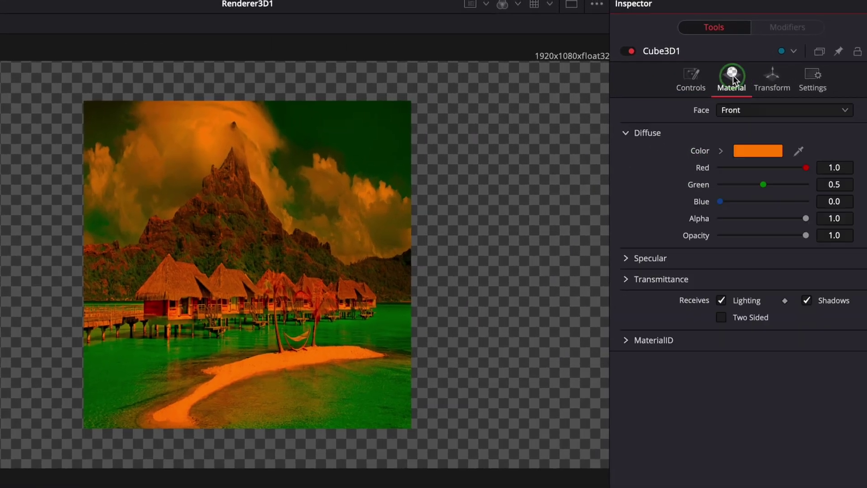
{"action": "left_click", "coordinate": [728, 112]}
{"action": "left_click", "coordinate": [728, 129]}
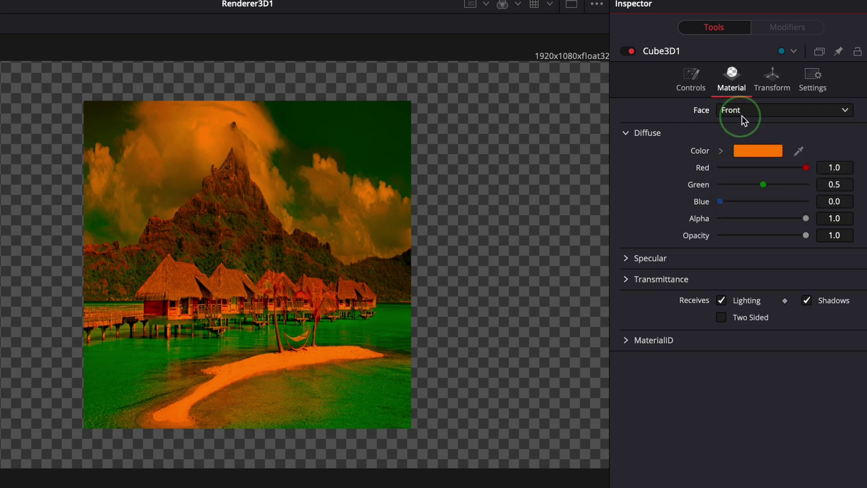
{"action": "left_click", "coordinate": [721, 151]}
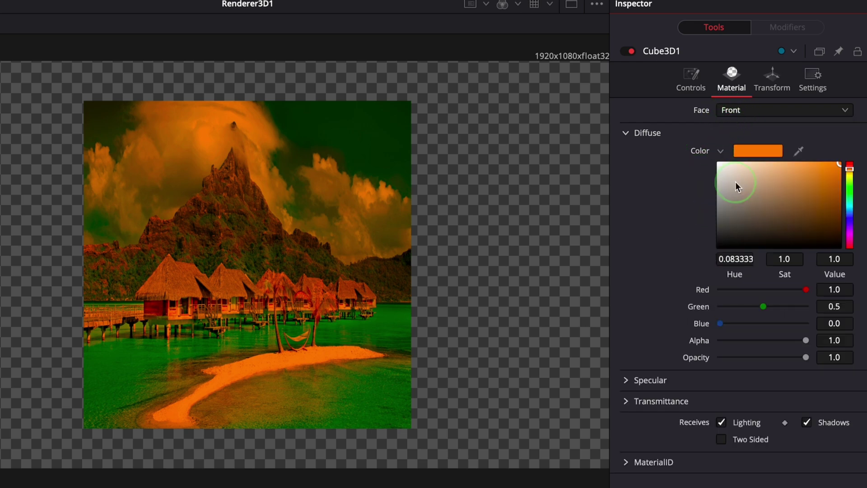
{"action": "left_click_drag", "start_coordinate": [735, 182], "coordinate": [711, 157]}
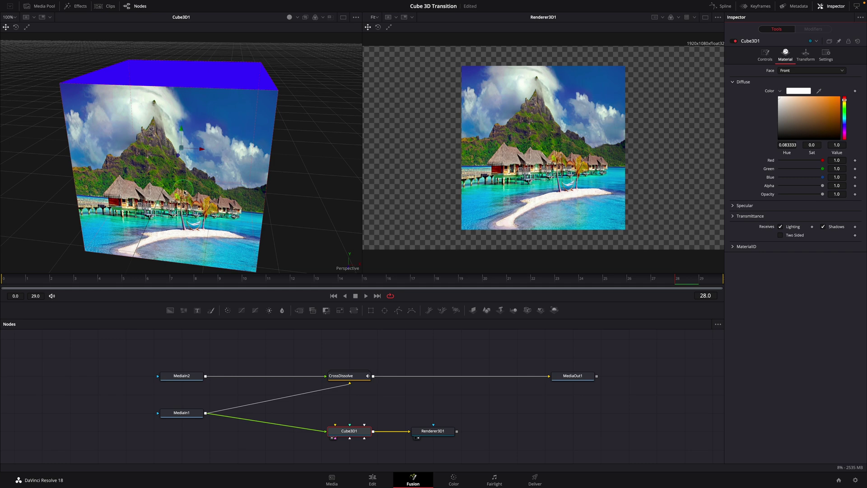
{"action": "left_click_drag", "start_coordinate": [184, 192], "coordinate": [216, 180]}
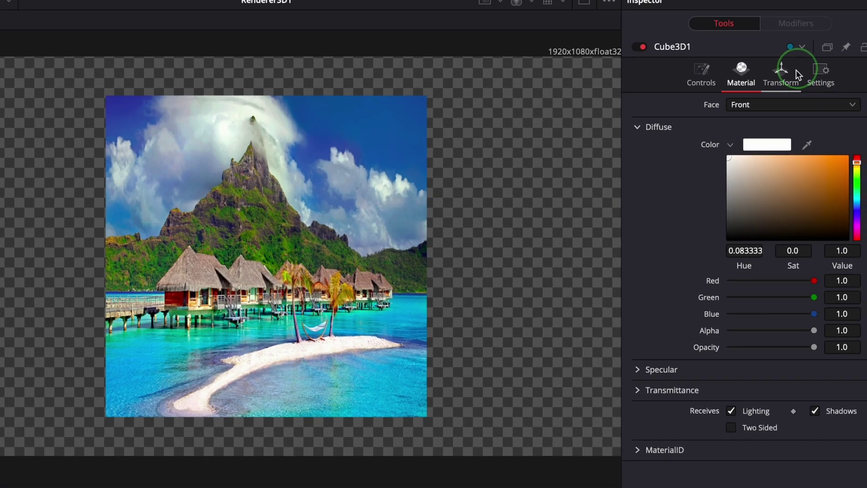
- Unlock Cube3D1's scale and set Scale X and Z to 16/9 (1.777778), keeping Y at 1.0
{"action": "left_click", "coordinate": [805, 55]}
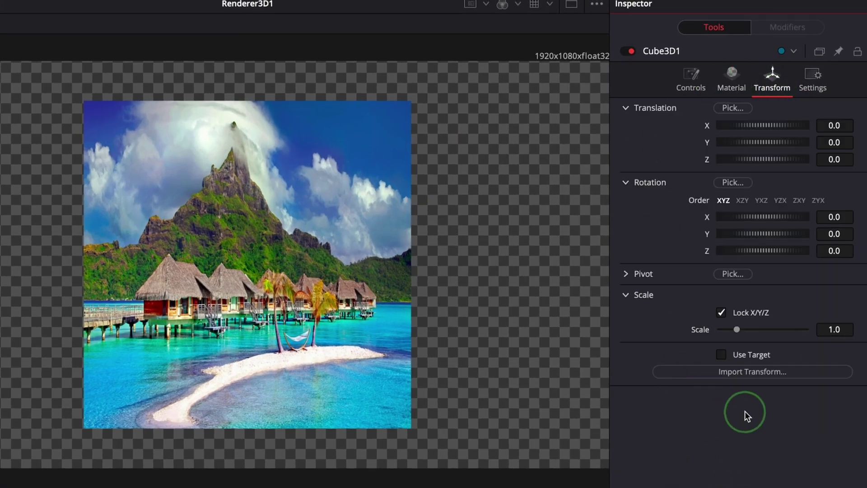
{"action": "left_click", "coordinate": [721, 312]}
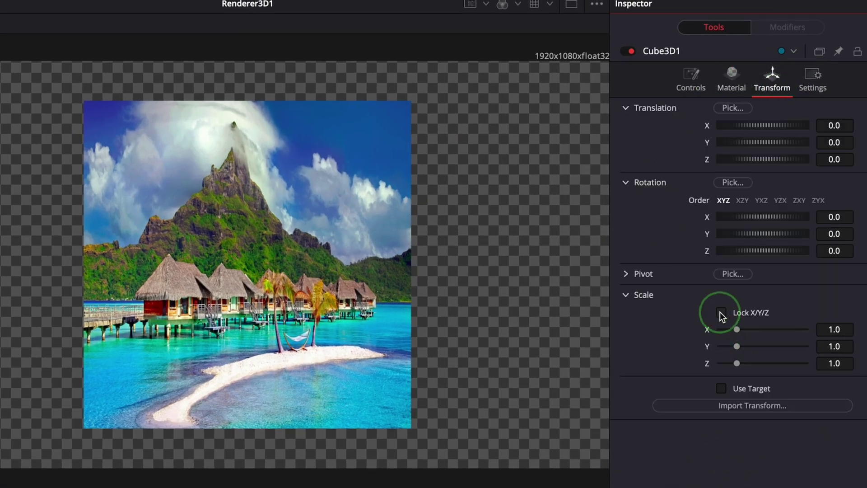
{"action": "left_click", "coordinate": [833, 331]}
{"action": "type", "text": "16/9"}
{"action": "left_click", "coordinate": [835, 363]}
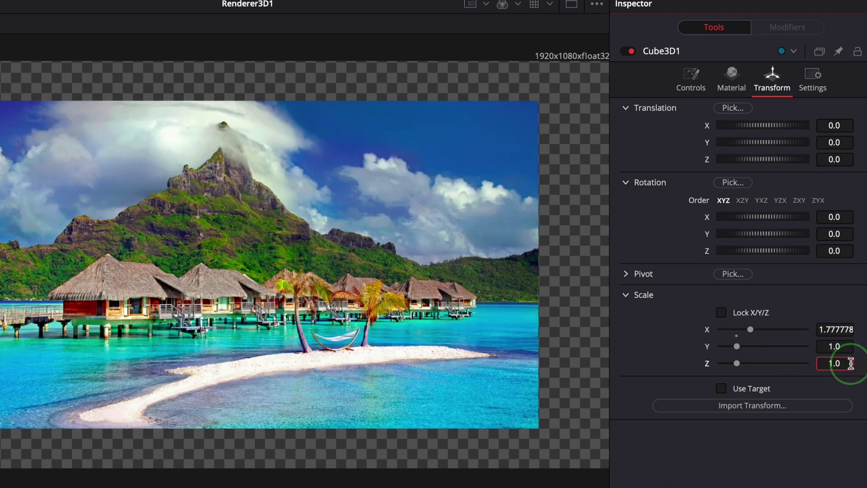
{"action": "type", "text": "16/9"}
{"action": "key", "text": "Return"}
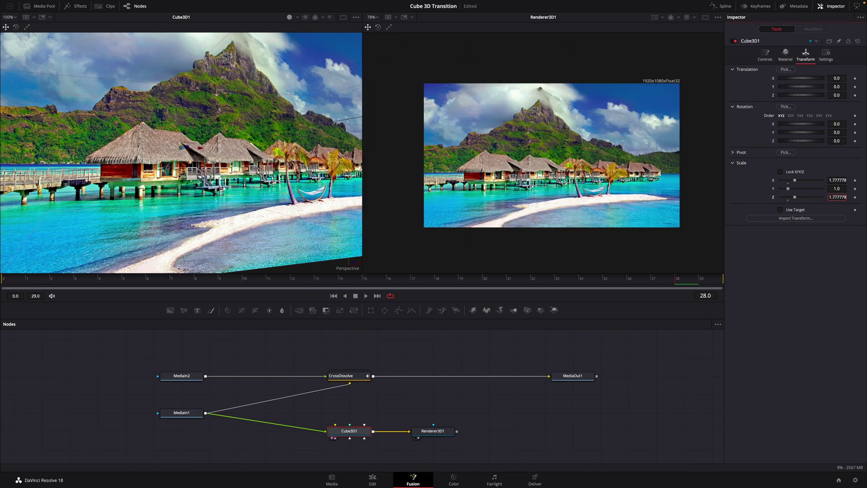
- Set Cube3D1's Translation Z to -0.096 so the rendered face fills the 1920x1080 frame
{"action": "scroll", "coordinate": [252, 181], "scroll_direction": "down", "scroll_amount": 3}
{"action": "mouse_move", "coordinate": [252, 181]}
{"action": "left_mouse_down"}
{"action": "mouse_move", "coordinate": [216, 182]}
{"action": "mouse_move", "coordinate": [262, 180]}
{"action": "mouse_move", "coordinate": [252, 180]}
{"action": "left_mouse_up"}
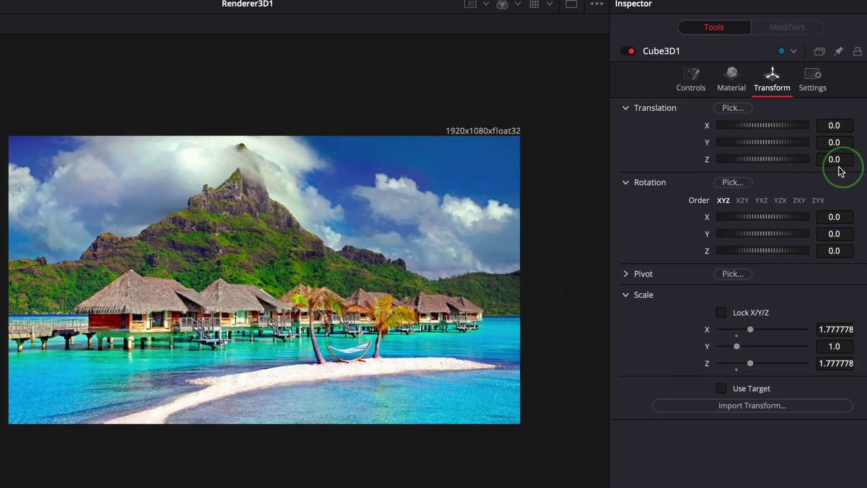
{"action": "mouse_move", "coordinate": [840, 171]}
{"action": "left_mouse_down"}
{"action": "mouse_move", "coordinate": [829, 168]}
{"action": "mouse_move", "coordinate": [842, 168]}
{"action": "mouse_move", "coordinate": [839, 161]}
{"action": "left_mouse_up"}
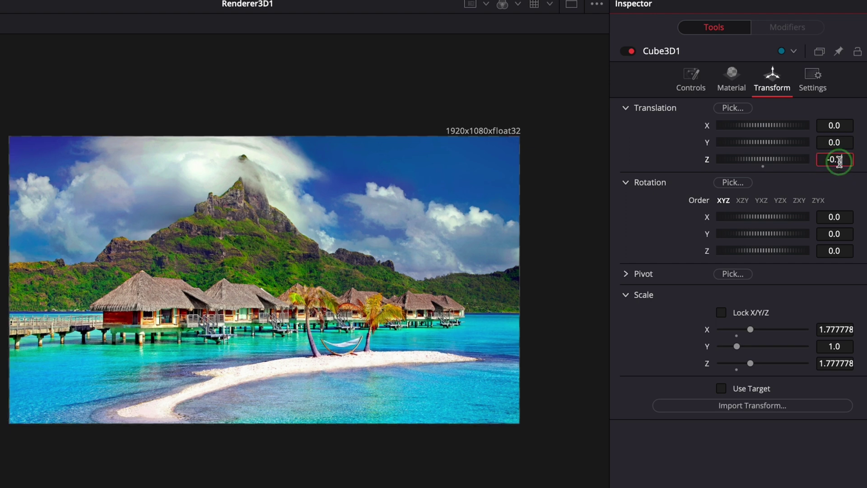
{"action": "key", "text": "BackSpace"}
{"action": "type", "text": "-0.096"}
{"action": "key", "text": "Tab"}
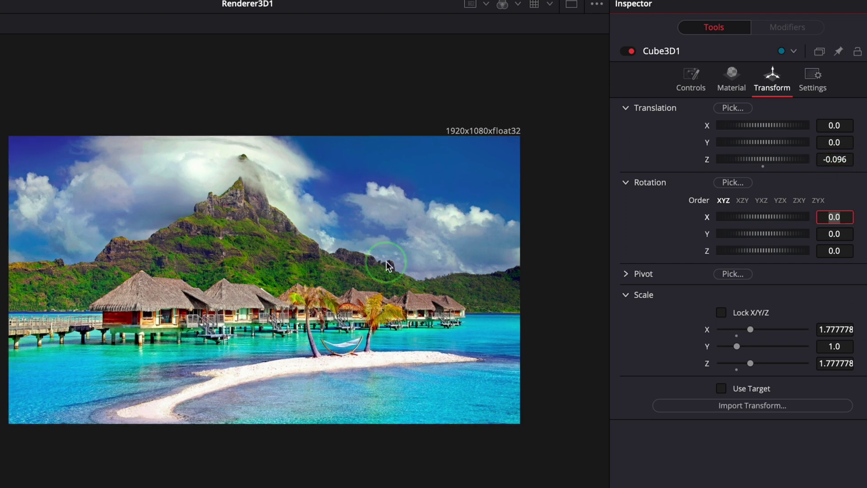
{"action": "scroll", "coordinate": [350, 260], "scroll_direction": "down", "scroll_amount": 1}
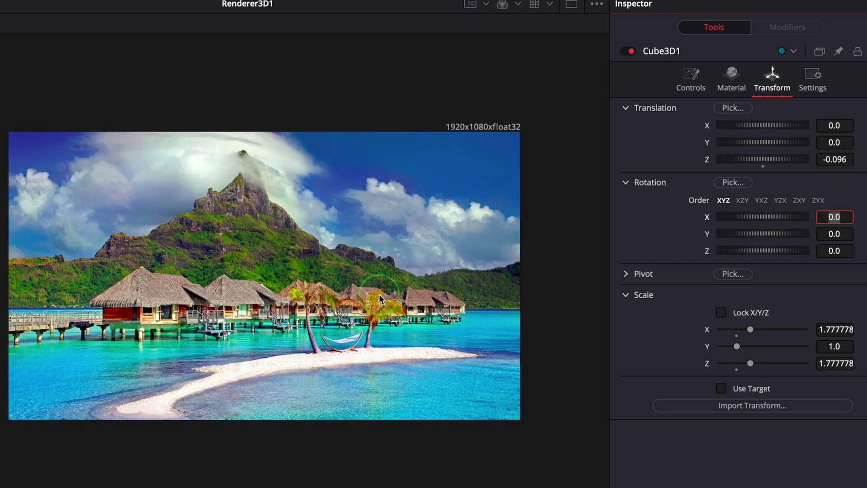
- Connect MediaIn2's output to Cube3D1's Left face input
{"action": "scroll", "coordinate": [379, 298], "scroll_direction": "up", "scroll_amount": 3}
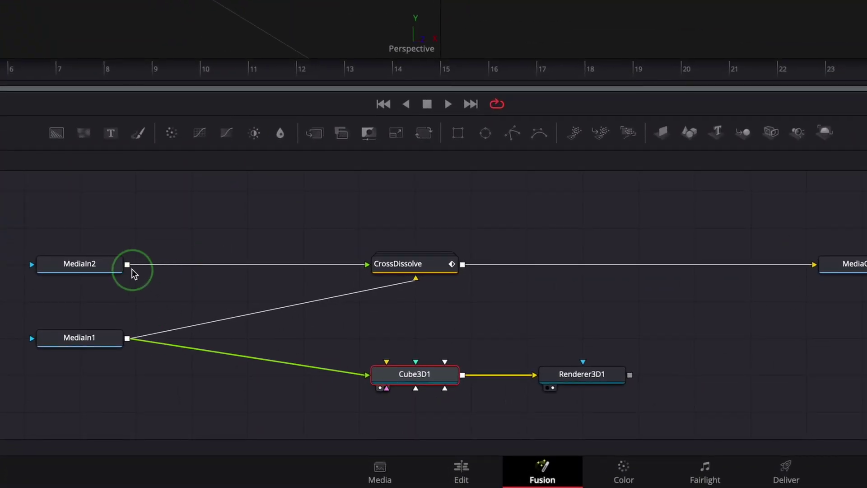
{"action": "mouse_move", "coordinate": [129, 270]}
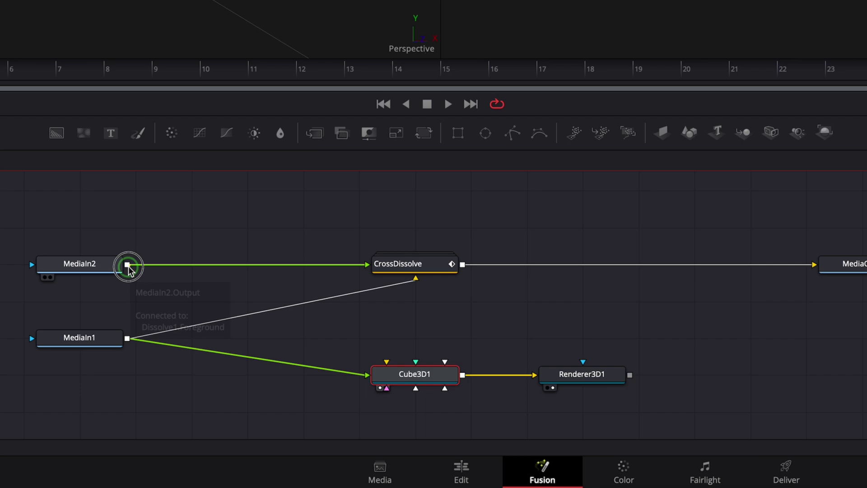
{"action": "left_click_drag", "start_coordinate": [127, 265], "coordinate": [418, 376]}
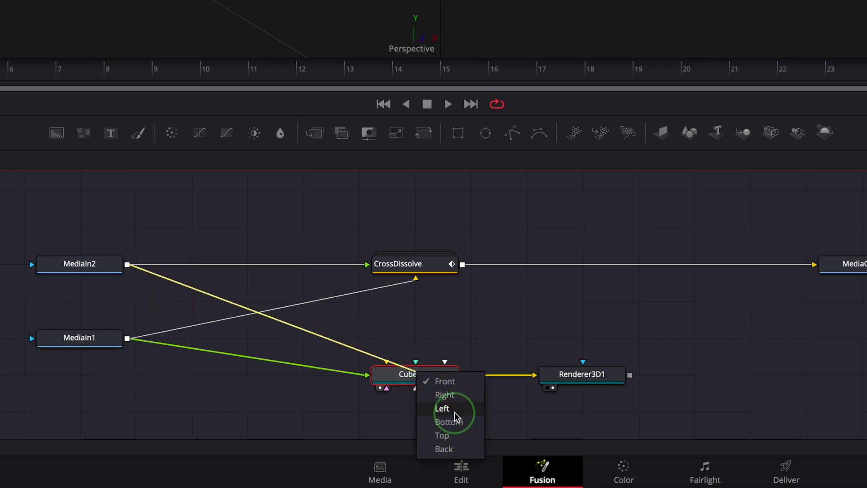
{"action": "left_click", "coordinate": [452, 409]}
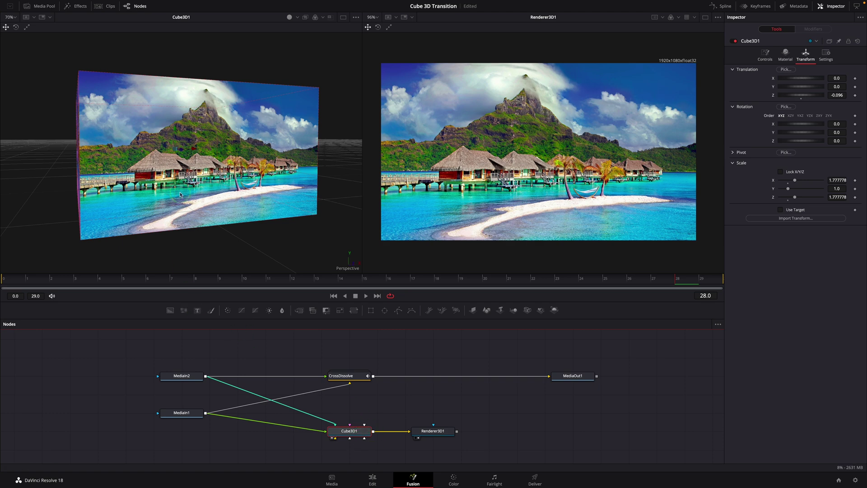
{"action": "left_click_drag", "start_coordinate": [169, 153], "coordinate": [138, 152]}
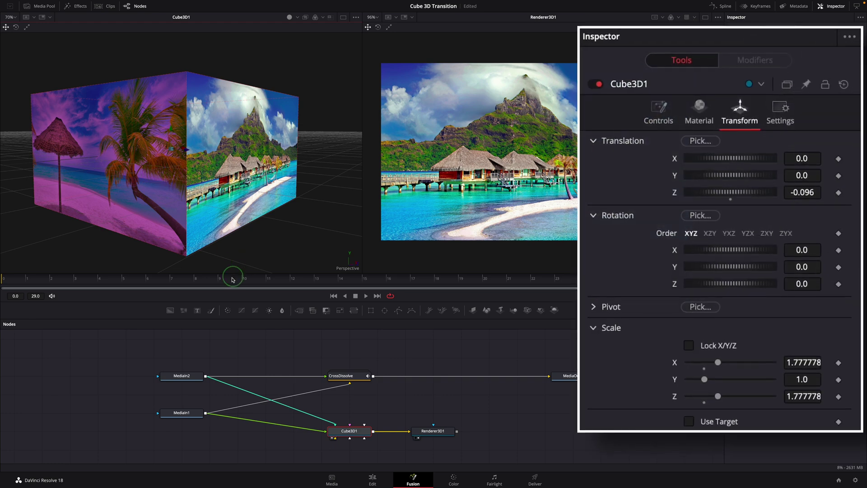
- Set the Left face's diffuse colour to white to remove the pink tint
{"action": "left_click", "coordinate": [788, 56]}
{"action": "left_click", "coordinate": [736, 143]}
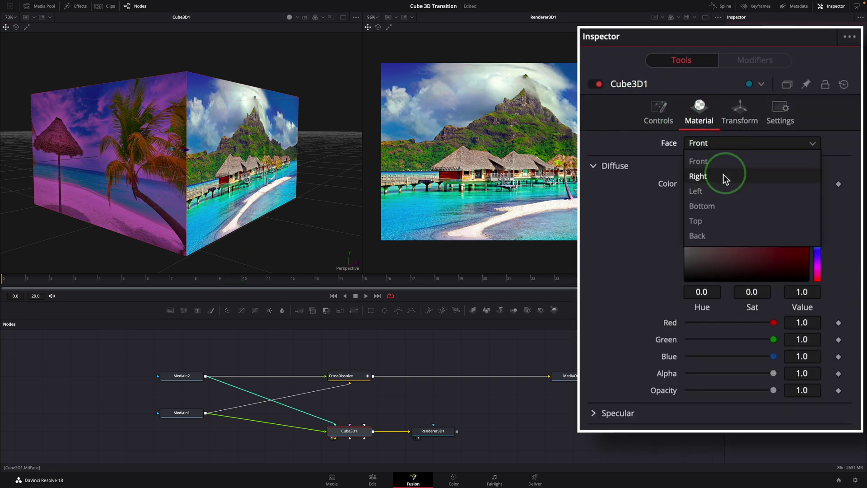
{"action": "left_click", "coordinate": [709, 189]}
{"action": "left_click", "coordinate": [688, 184]}
{"action": "left_click_drag", "start_coordinate": [708, 202], "coordinate": [655, 175]}
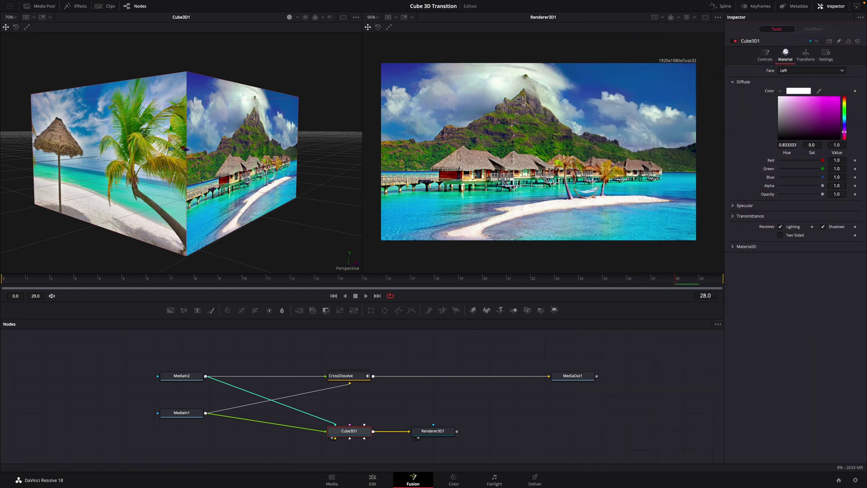
- Rotate Cube3D1 around its Y axis to 10.4 in the Transform settings
{"action": "left_click_drag", "start_coordinate": [224, 176], "coordinate": [252, 165]}
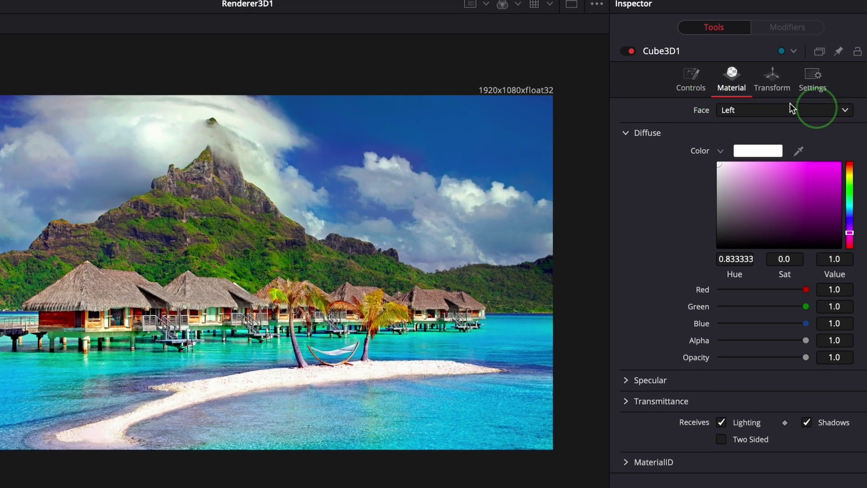
{"action": "left_click", "coordinate": [806, 62]}
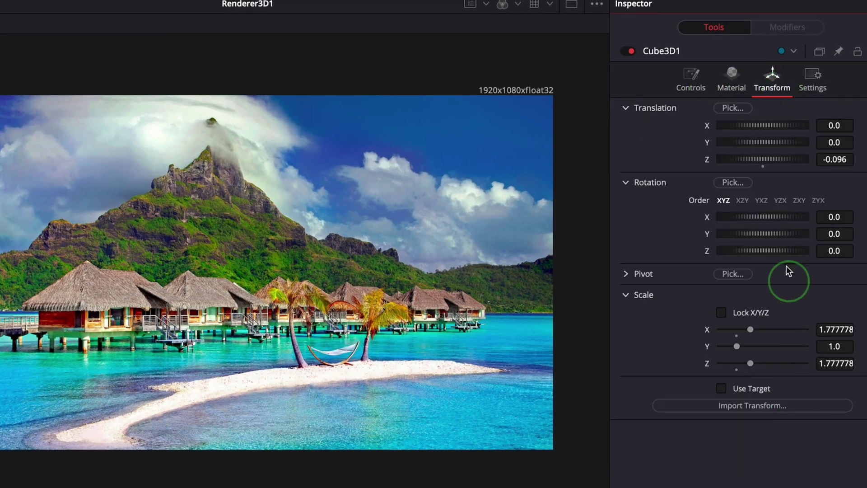
{"action": "left_click_drag", "start_coordinate": [754, 235], "coordinate": [772, 245]}
{"action": "left_click", "coordinate": [841, 235]}
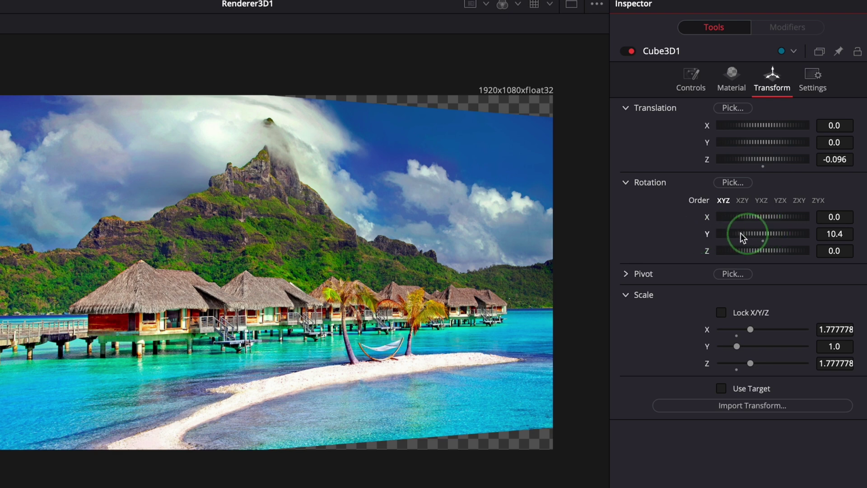
- Drive Cube3D1's Y rotation with an Anim Curves modifier scaled to 90
{"action": "right_click", "coordinate": [712, 233]}
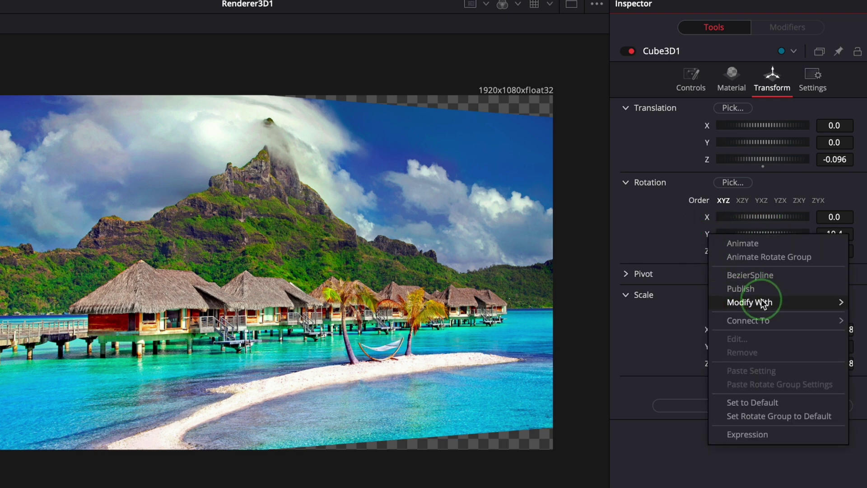
{"action": "mouse_move", "coordinate": [761, 302]}
{"action": "left_click", "coordinate": [625, 302]}
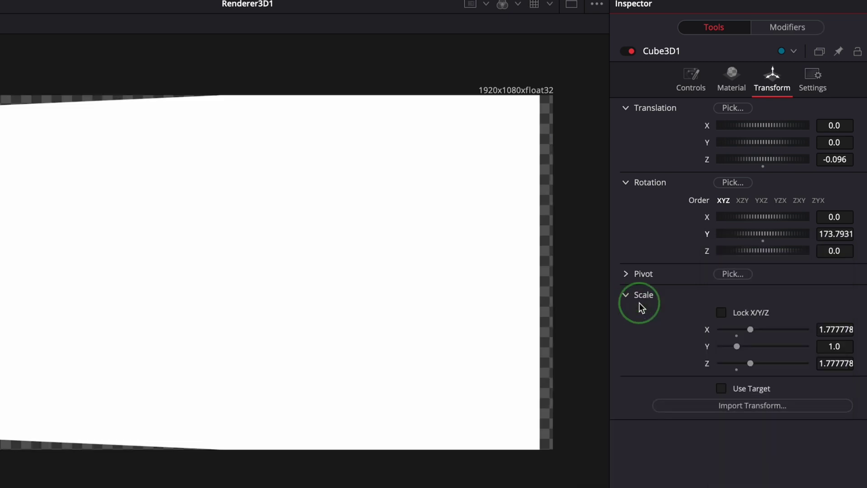
{"action": "left_click", "coordinate": [795, 36]}
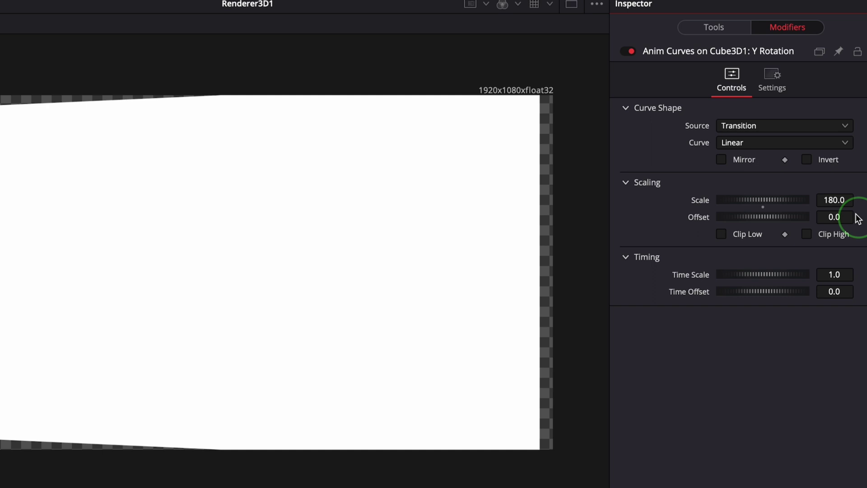
{"action": "left_click", "coordinate": [836, 200]}
{"action": "key", "text": "Tab"}
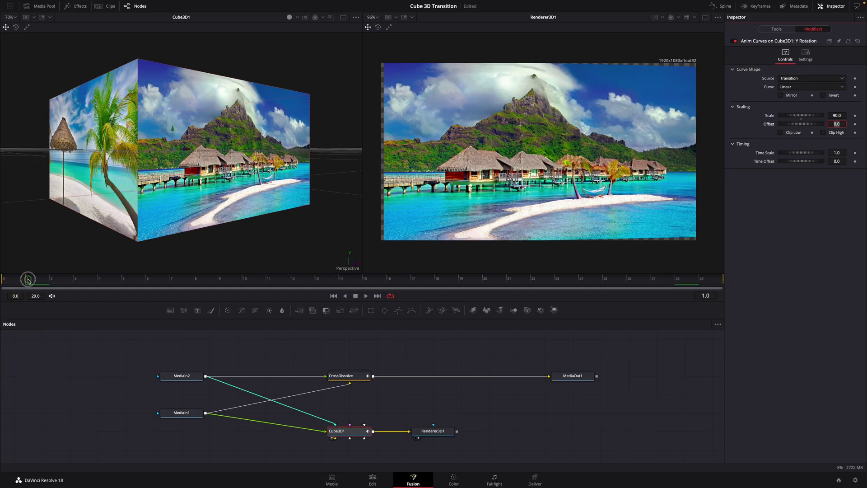
- Scrub to preview the cube's rotation, save the project, and play the transition through
{"action": "left_click_drag", "start_coordinate": [27, 278], "coordinate": [221, 282]}
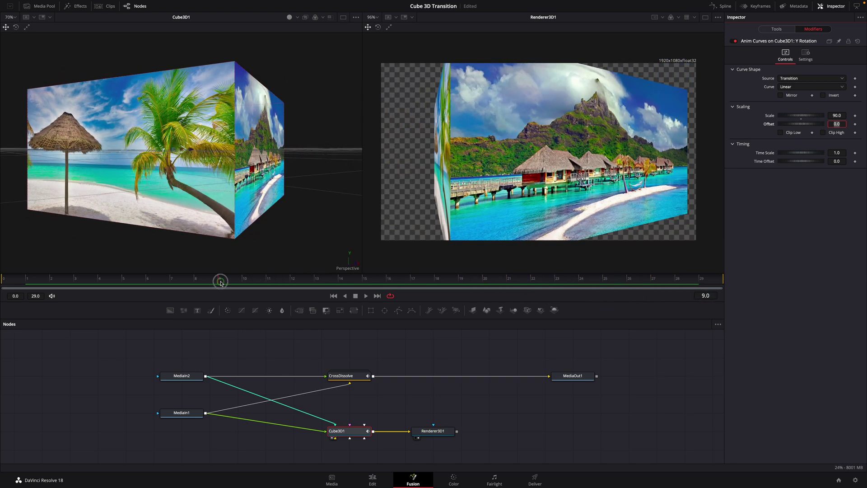
{"action": "key", "text": "ctrl+s"}
{"action": "left_click", "coordinate": [366, 297]}
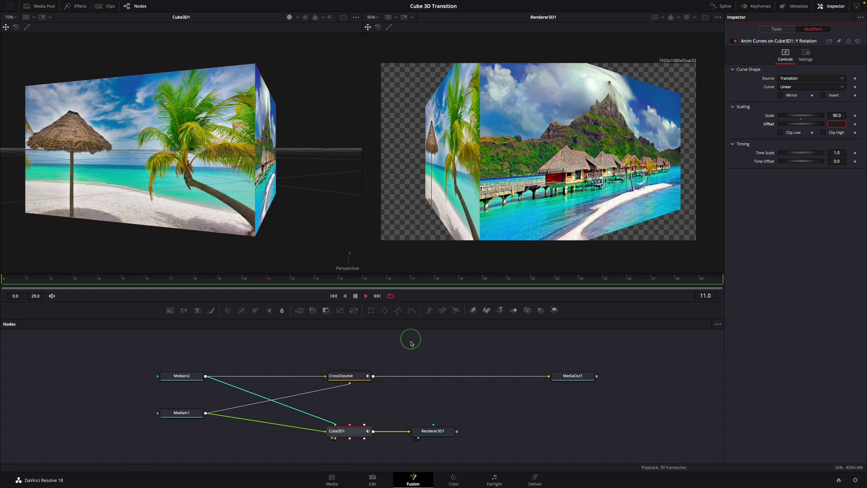
{"action": "left_click", "coordinate": [776, 29]}
{"action": "left_click", "coordinate": [814, 55]}
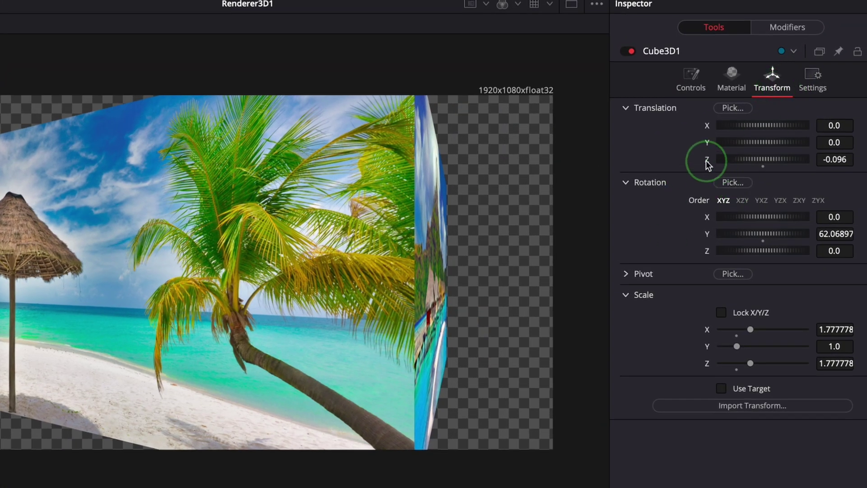
- Drive the cube's Translation Z with a new Anim Curves modifier
{"action": "right_click", "coordinate": [707, 161]}
{"action": "mouse_move", "coordinate": [757, 229]}
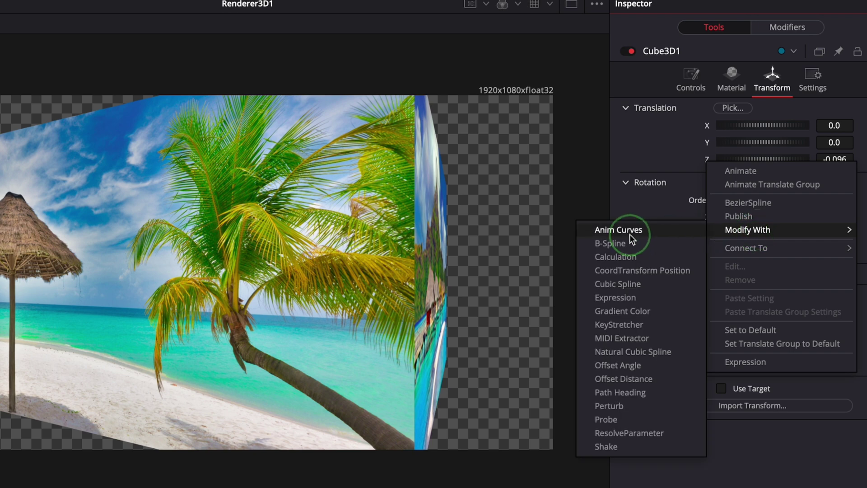
{"action": "left_click", "coordinate": [619, 231]}
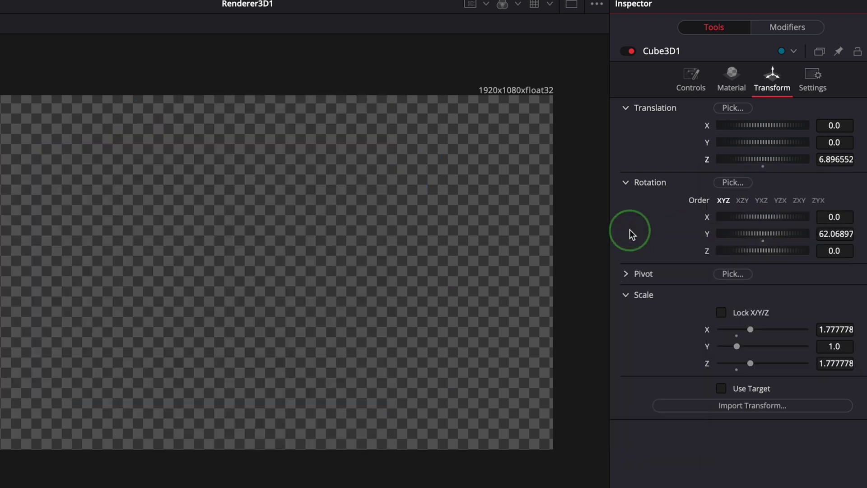
{"action": "left_click", "coordinate": [787, 28]}
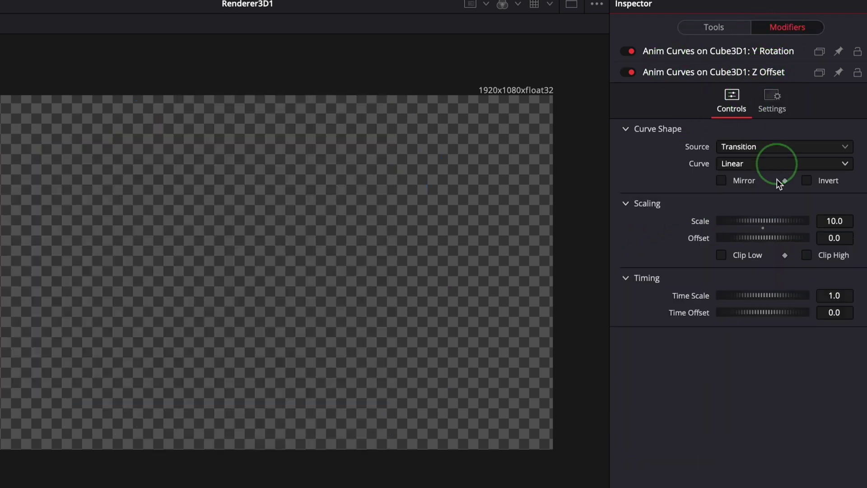
- Set the Z curve's scale to -1.0 and its offset to -0.096
{"action": "left_click", "coordinate": [833, 221]}
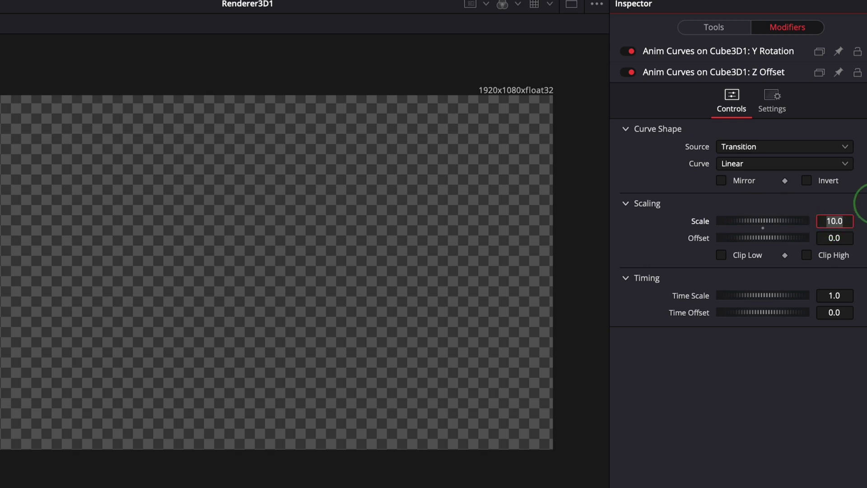
{"action": "type", "text": "-1"}
{"action": "key", "text": "Tab"}
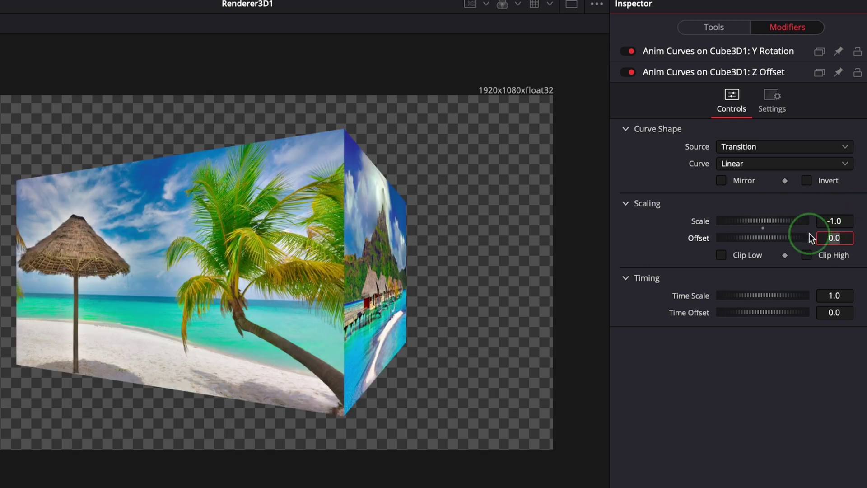
{"action": "left_click", "coordinate": [835, 237]}
{"action": "type", "text": "-0.09"}
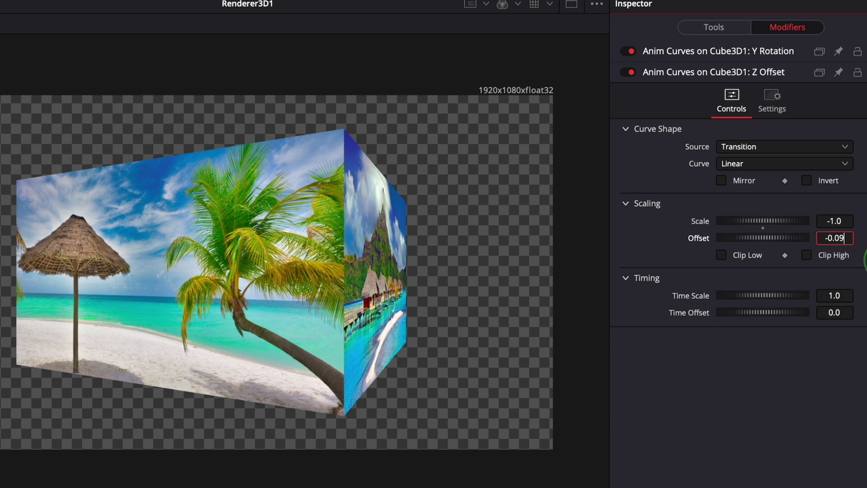
{"action": "type", "text": "6"}
{"action": "key", "text": "Tab"}
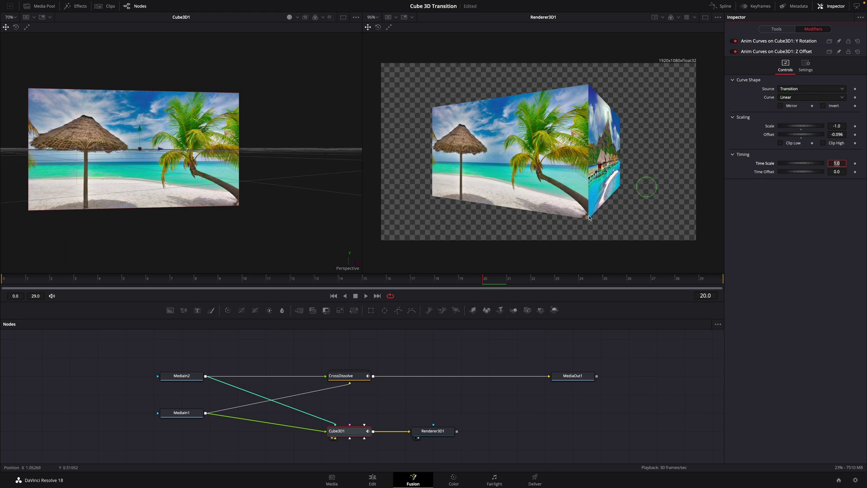
- Scrub from frame 1 to frame 29 and back to check the cube's rotation
{"action": "left_click", "coordinate": [29, 278]}
{"action": "left_click_drag", "start_coordinate": [49, 284], "coordinate": [731, 290]}
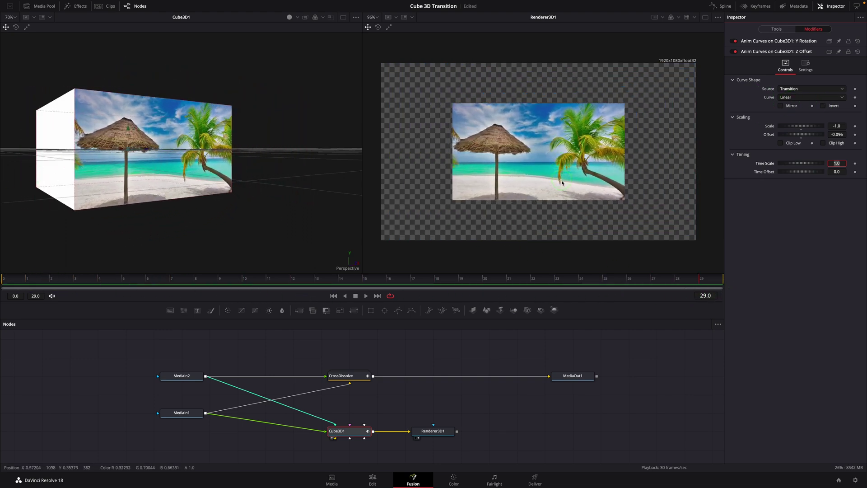
{"action": "left_click", "coordinate": [496, 279]}
{"action": "left_click_drag", "start_coordinate": [495, 280], "coordinate": [357, 302]}
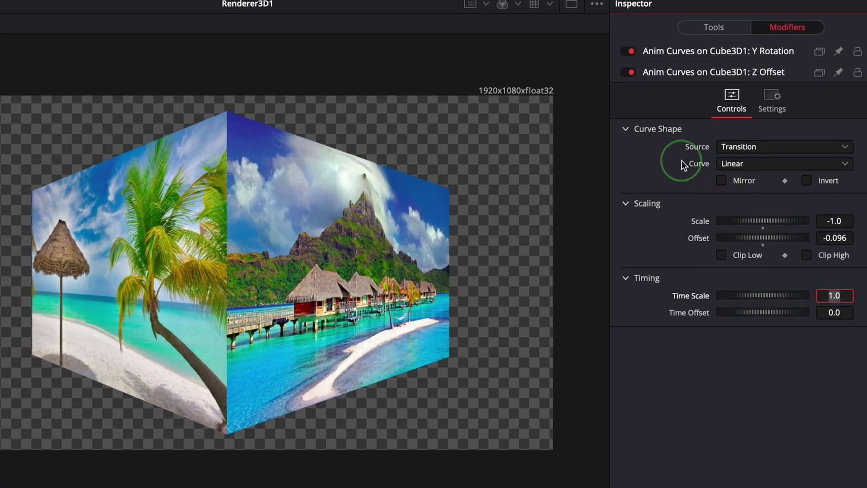
- Switch the curve to Custom and add a midpoint at In 0.5, Out 1.0
{"action": "left_click", "coordinate": [741, 164]}
{"action": "left_click", "coordinate": [731, 210]}
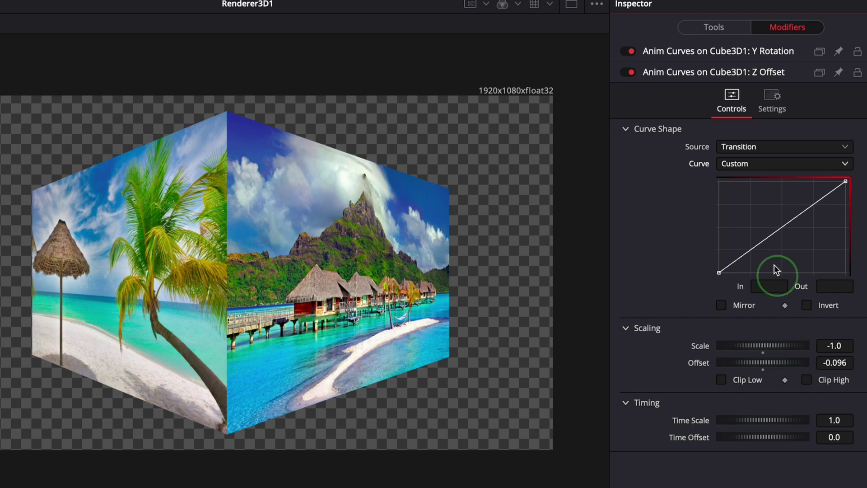
{"action": "left_click", "coordinate": [783, 228]}
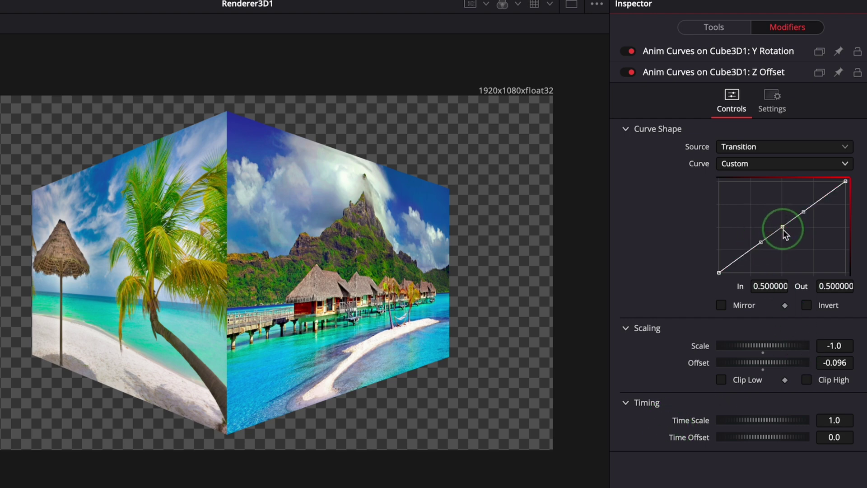
{"action": "left_click", "coordinate": [762, 286]}
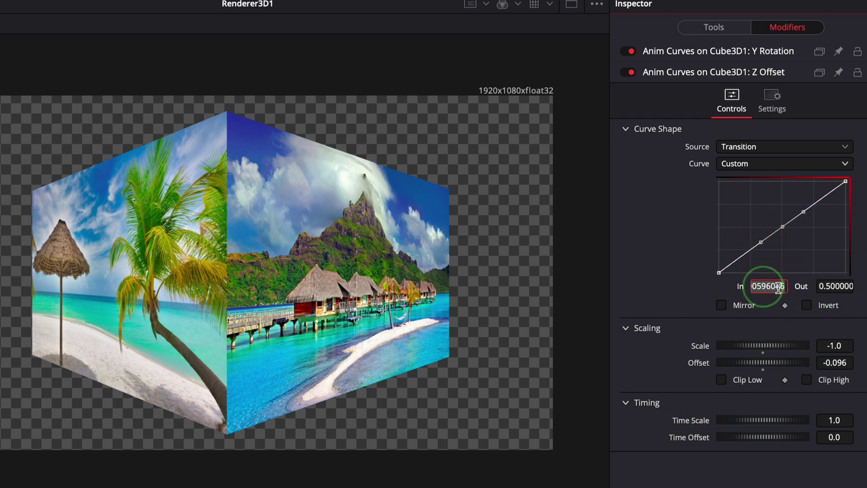
{"action": "type", "text": ".5"}
{"action": "key", "text": "Tab"}
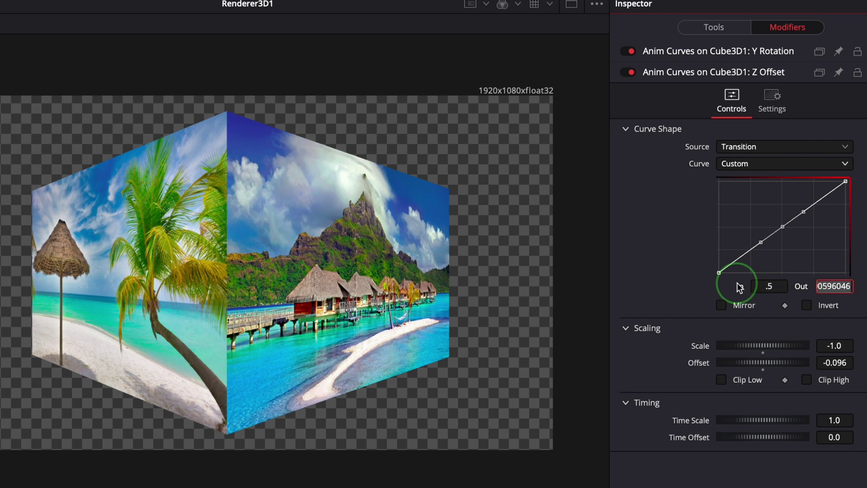
{"action": "type", "text": "1"}
{"action": "key", "text": "Tab"}
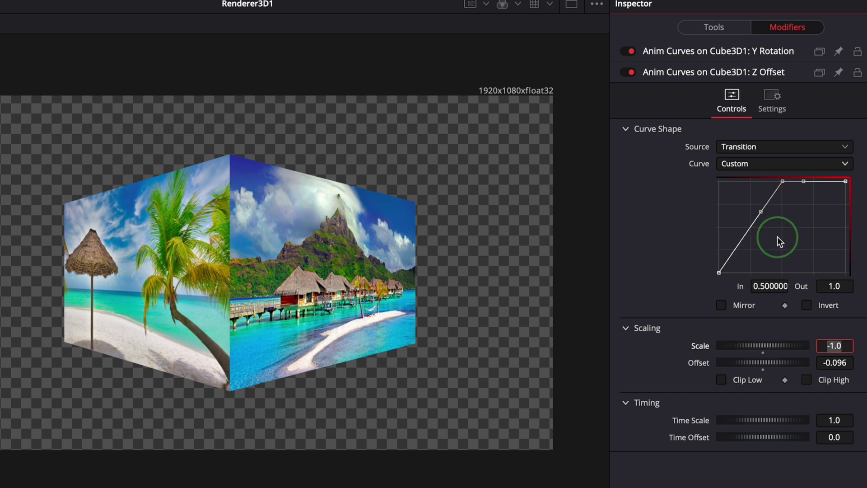
- Set the curve's end point output to 0.0 and play back the transition
{"action": "left_click", "coordinate": [844, 182]}
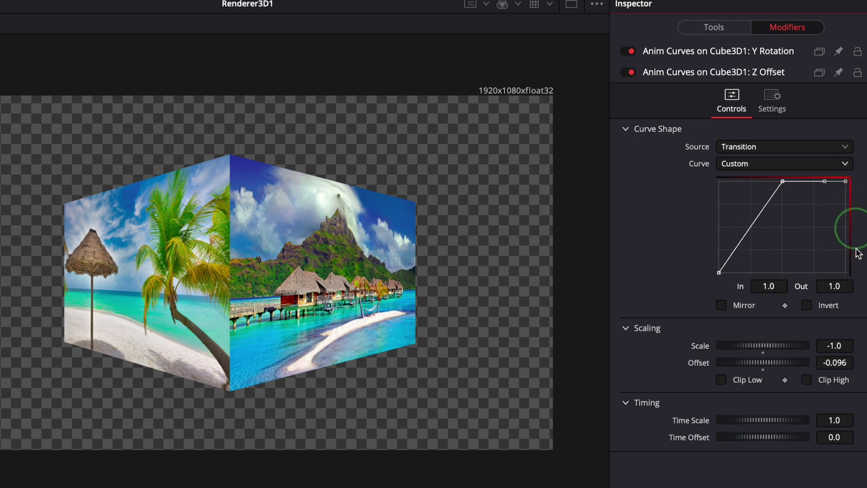
{"action": "left_click", "coordinate": [847, 286]}
{"action": "type", "text": "0"}
{"action": "key", "text": "Tab"}
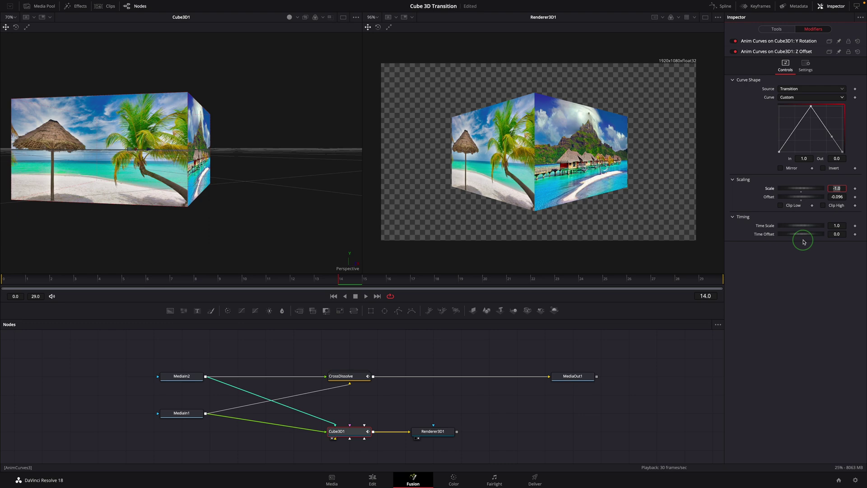
{"action": "key", "text": "space"}
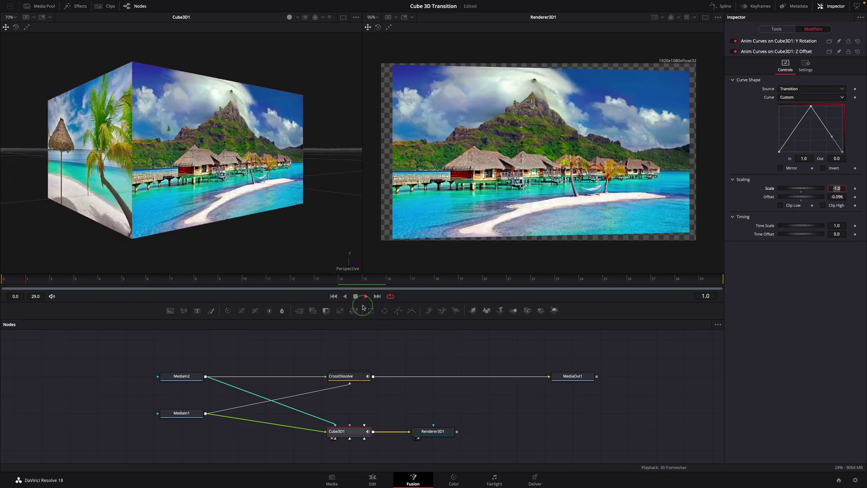
{"action": "left_click", "coordinate": [356, 297]}
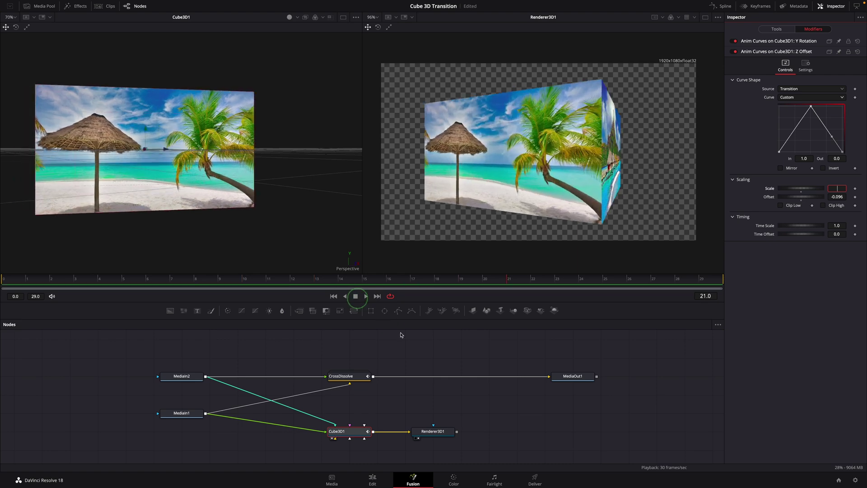
- Copy Cube3D1 and paste an instance of it just below the original node
{"action": "scroll", "coordinate": [412, 379], "scroll_direction": "down", "scroll_amount": 2}
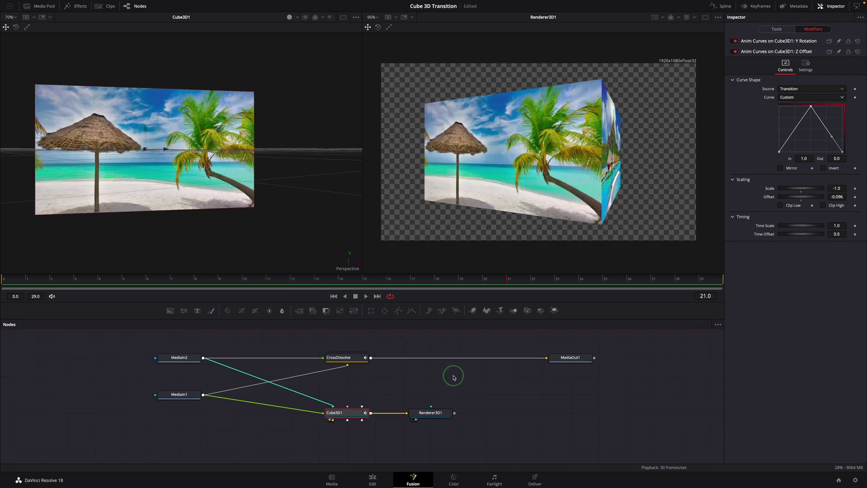
{"action": "right_click", "coordinate": [353, 415]}
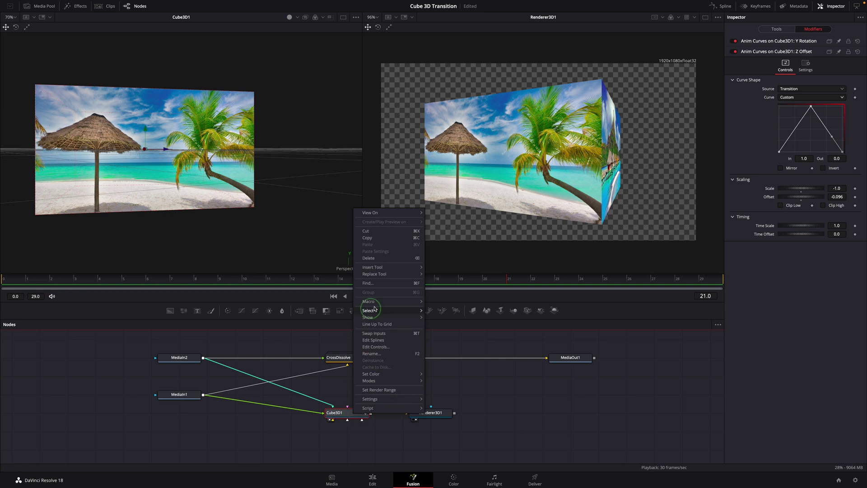
{"action": "left_click", "coordinate": [394, 240]}
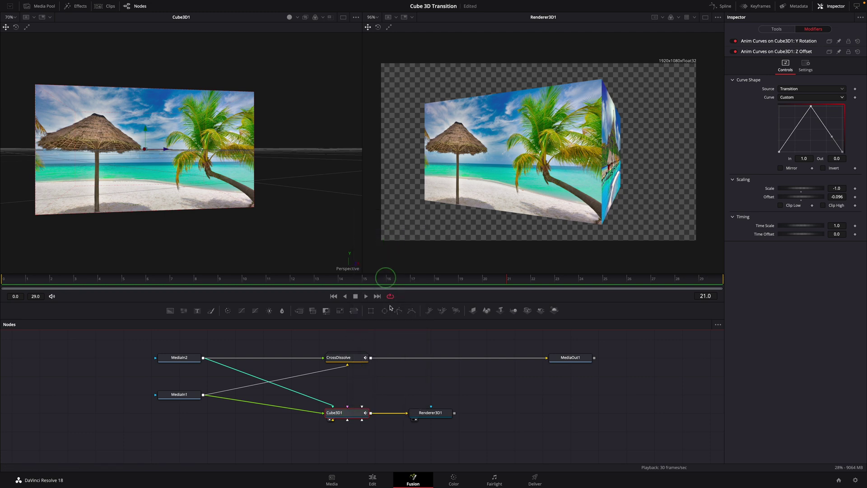
{"action": "left_click", "coordinate": [347, 440]}
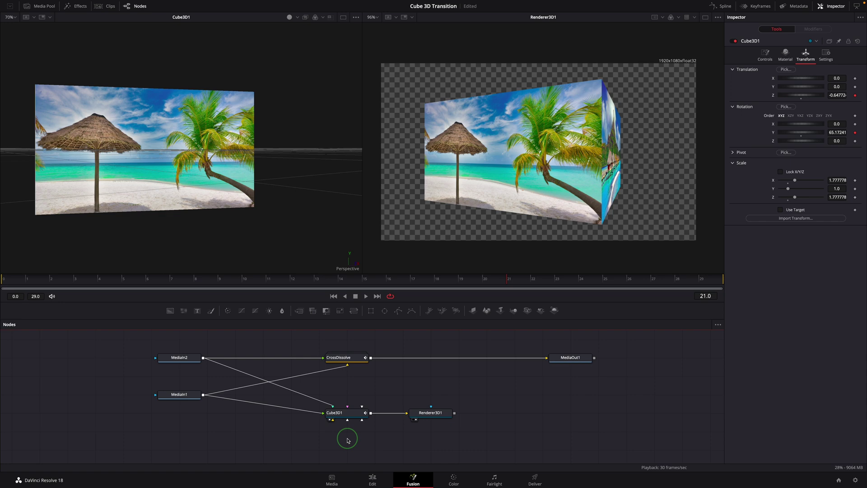
{"action": "right_click", "coordinate": [347, 441]}
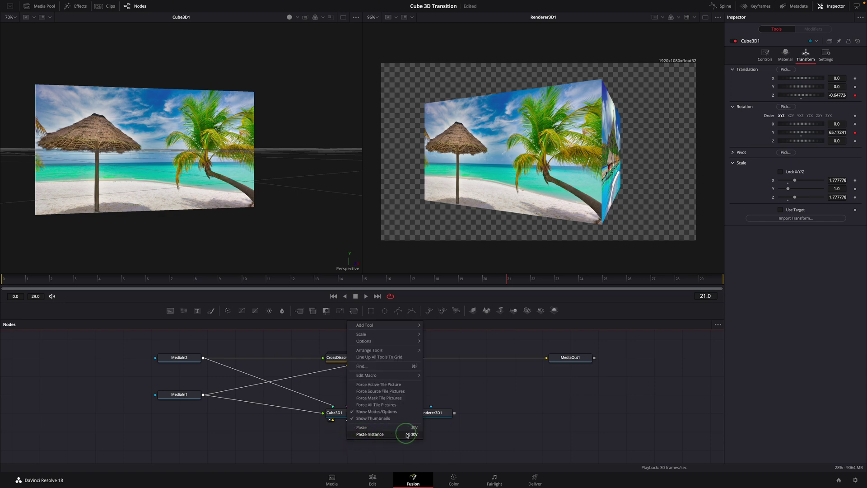
{"action": "left_click", "coordinate": [370, 434]}
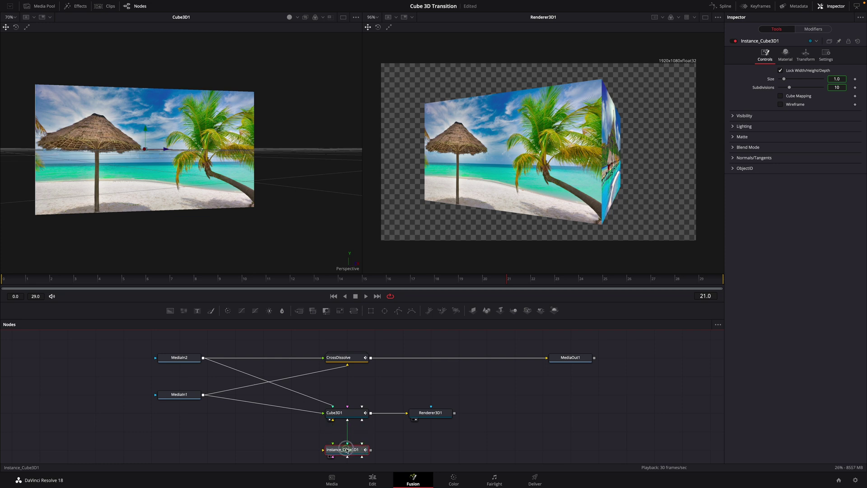
{"action": "left_click_drag", "start_coordinate": [346, 448], "coordinate": [373, 431]}
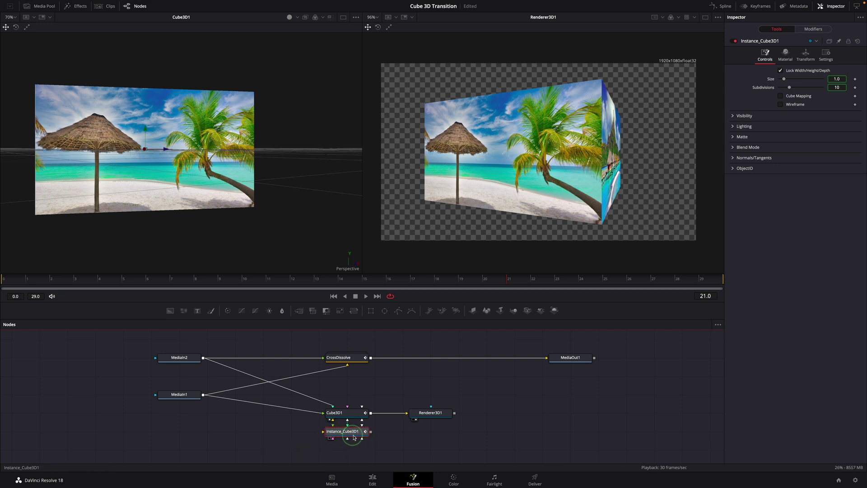
- Connect MediaIn1 and MediaIn2 to faces of the instanced cube
{"action": "left_click_drag", "start_coordinate": [203, 394], "coordinate": [348, 432]}
{"action": "left_click", "coordinate": [367, 444]}
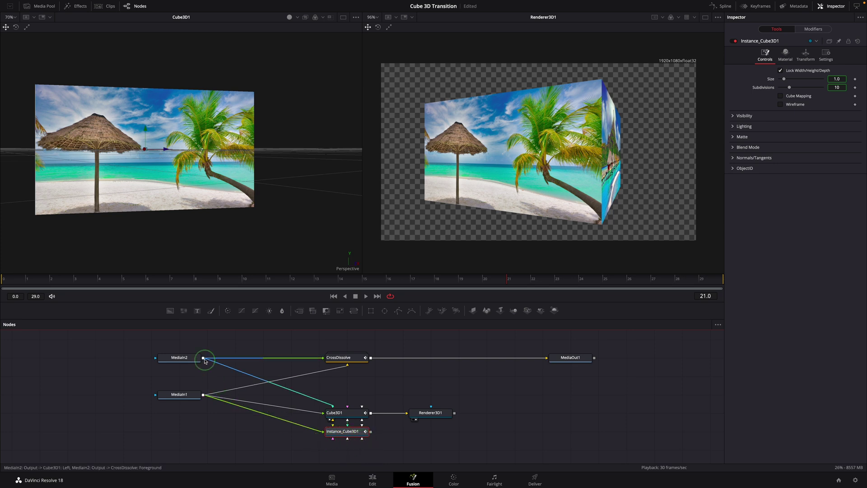
{"action": "left_click_drag", "start_coordinate": [203, 358], "coordinate": [372, 415]}
{"action": "left_click", "coordinate": [361, 447]}
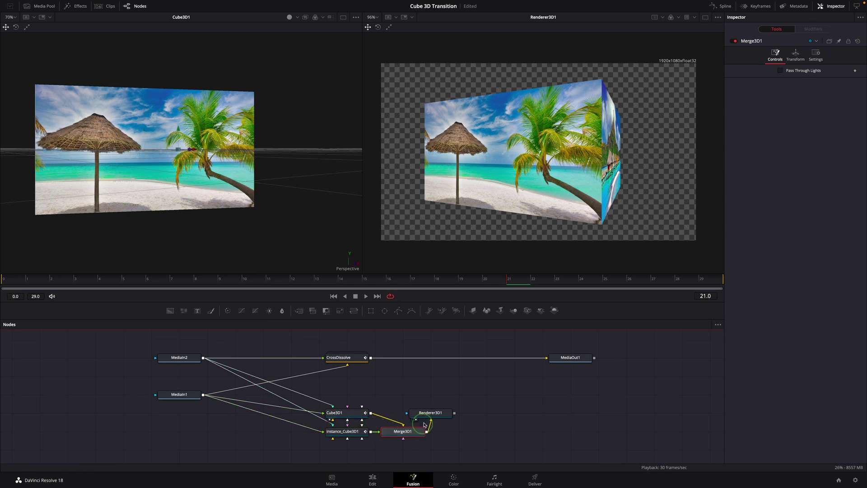
- Join both cubes in Merge3D1 before Renderer3D1, view it, and orbit to look down on them
{"action": "left_click_drag", "start_coordinate": [430, 412], "coordinate": [511, 430]}
{"action": "left_click_drag", "start_coordinate": [420, 433], "coordinate": [447, 432]}
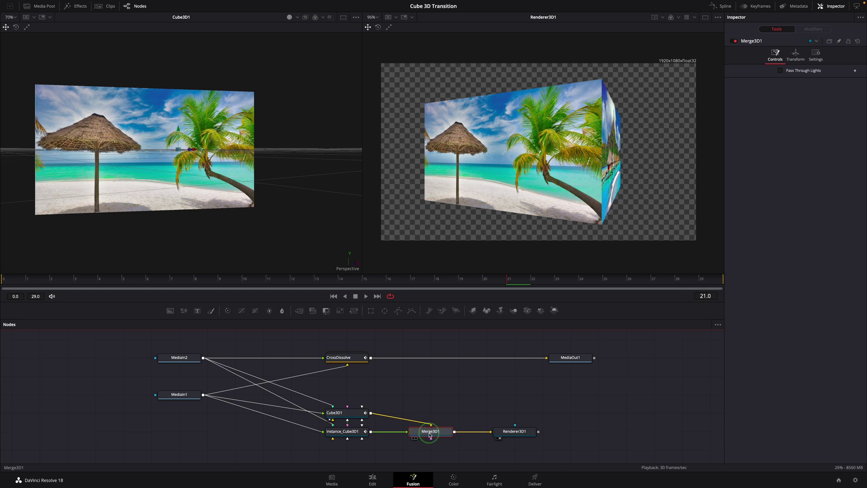
{"action": "key", "text": "1"}
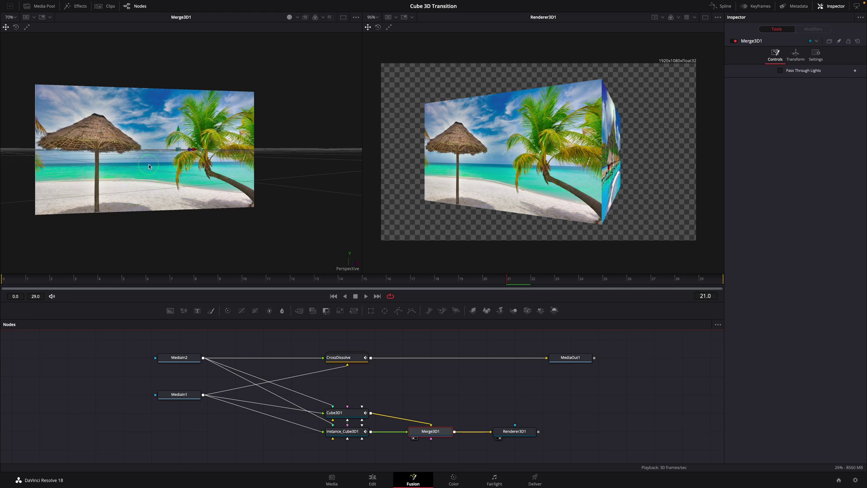
{"action": "left_click_drag", "start_coordinate": [149, 166], "coordinate": [279, 228]}
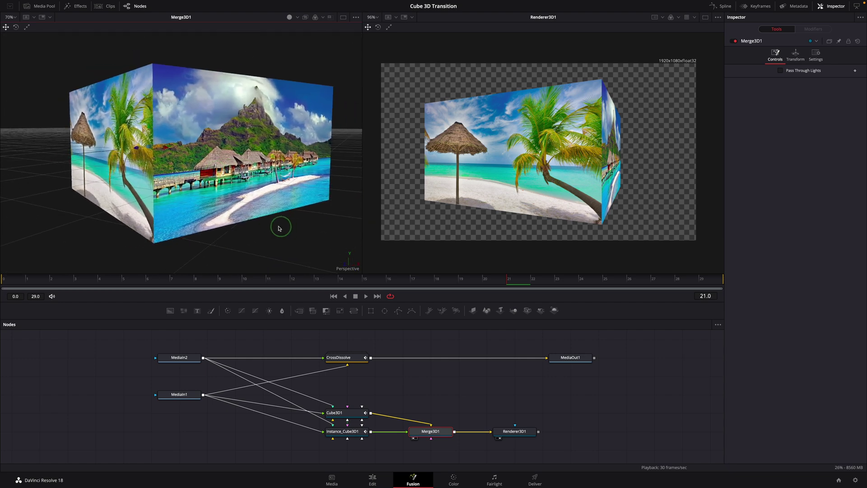
- Deinstance Instance_Cube3D1's transforms and lower its Translation Y to -1.034
{"action": "left_click", "coordinate": [343, 435]}
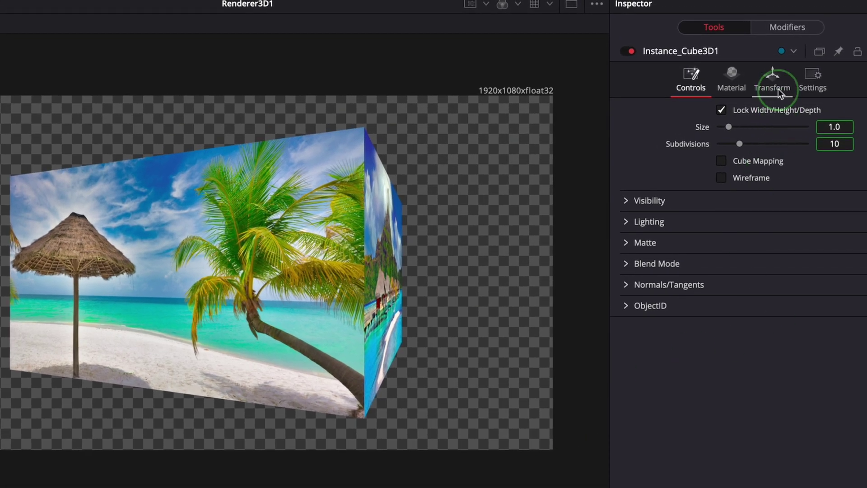
{"action": "left_click", "coordinate": [778, 88]}
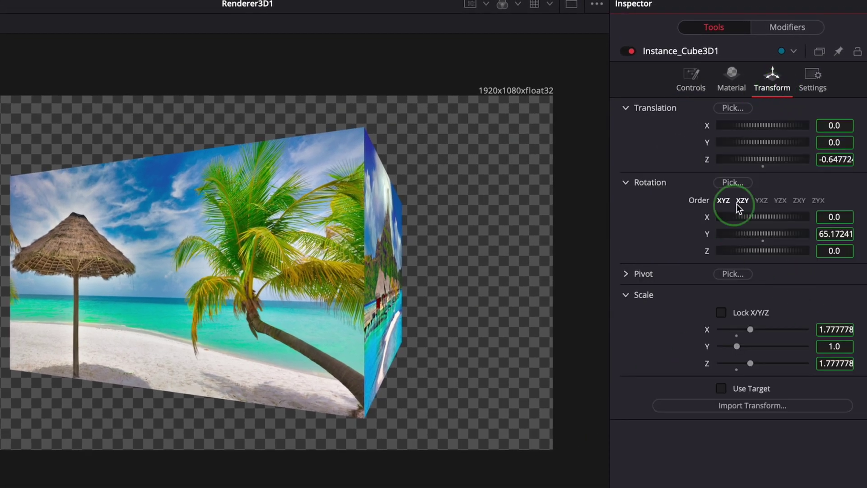
{"action": "right_click", "coordinate": [705, 145]}
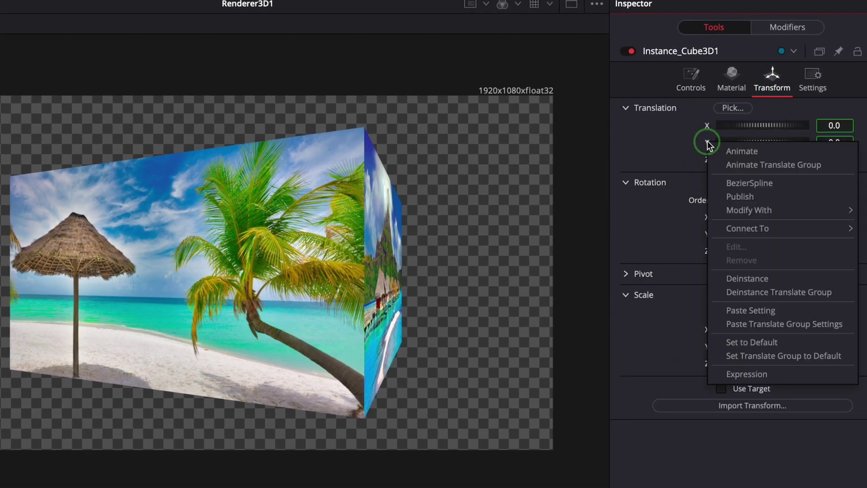
{"action": "left_click", "coordinate": [745, 281]}
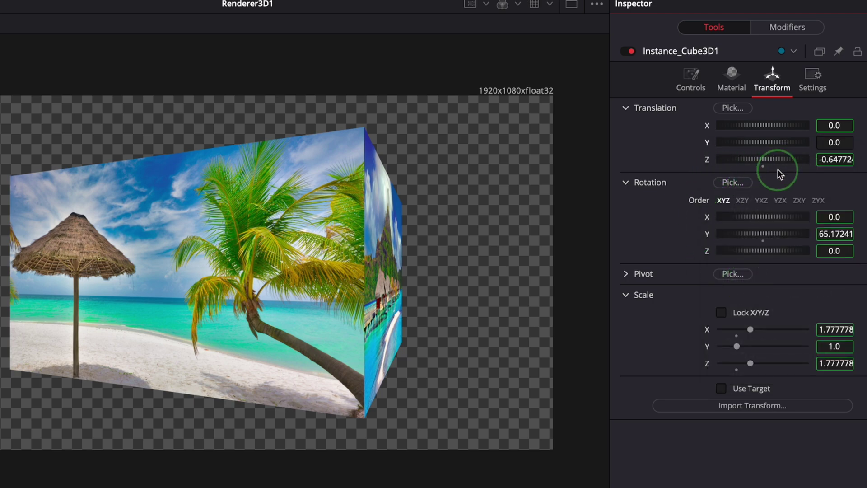
{"action": "left_click_drag", "start_coordinate": [780, 143], "coordinate": [777, 142]}
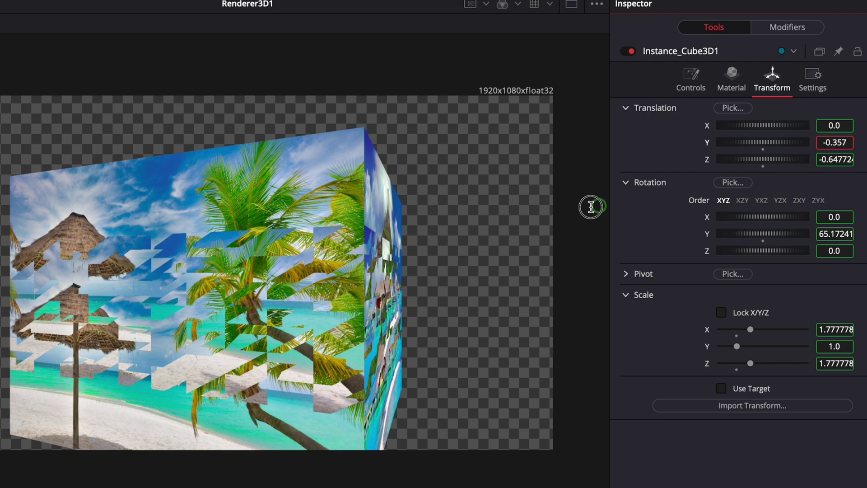
{"action": "left_click_drag", "start_coordinate": [591, 207], "coordinate": [106, 223]}
{"action": "left_click_drag", "start_coordinate": [828, 142], "coordinate": [860, 141]}
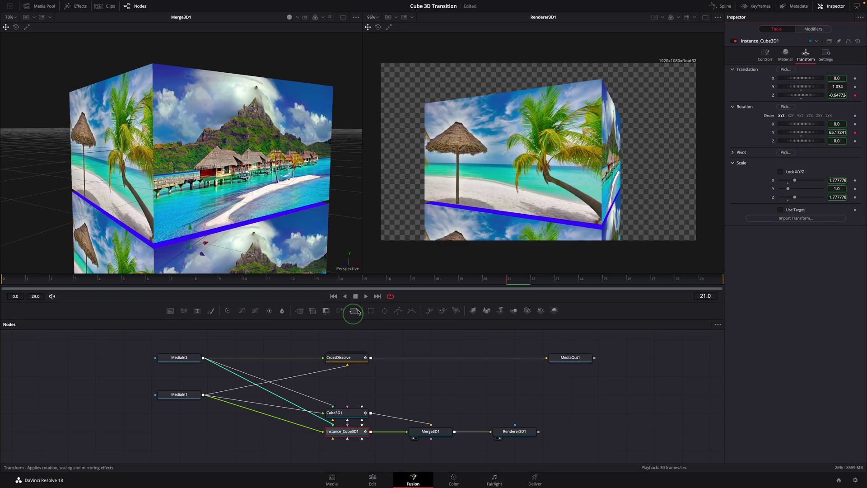
{"action": "left_click", "coordinate": [366, 297]}
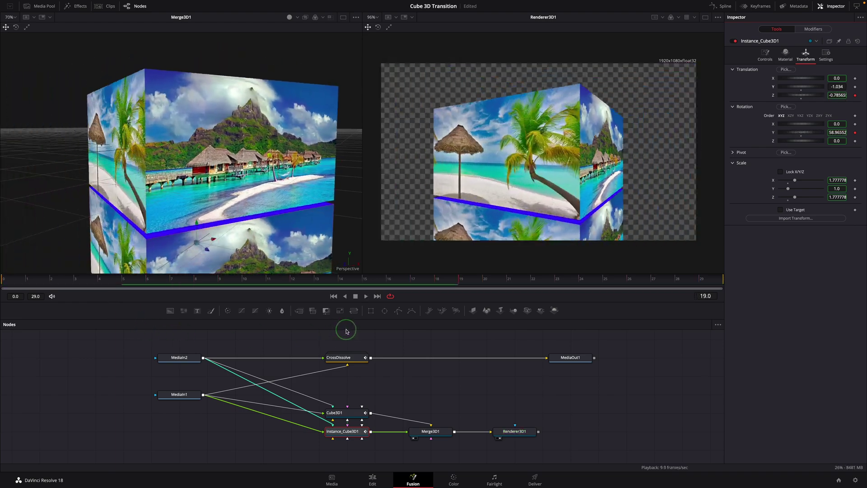
- Scrub the transition to frame 20 and save the project
{"action": "left_click", "coordinate": [365, 295]}
{"action": "left_click_drag", "start_coordinate": [346, 282], "coordinate": [484, 279]}
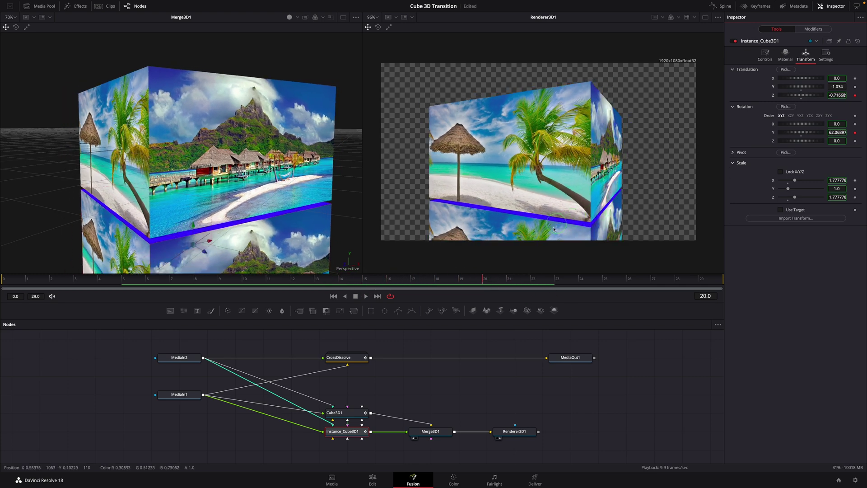
{"action": "left_click", "coordinate": [283, 285]}
{"action": "key", "text": "ctrl+s"}
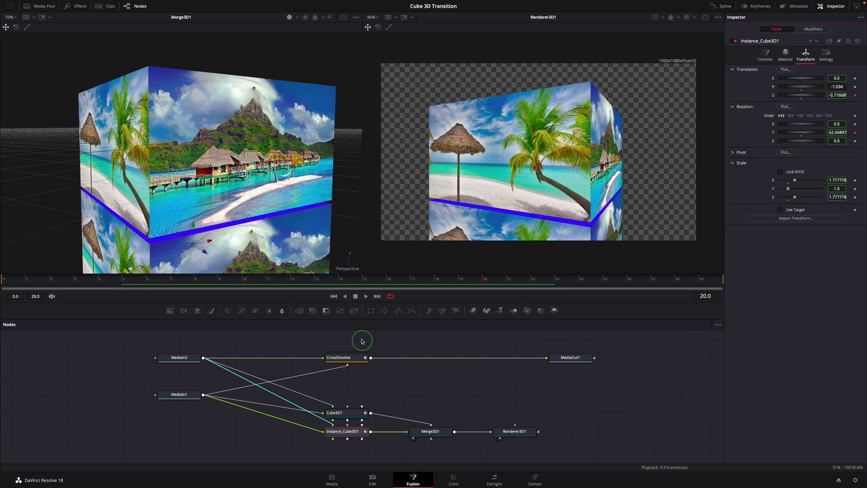
- Insert Transform1 and Transform2 on both clips into the instance cube with Flip Vertical on
{"action": "left_click_drag", "start_coordinate": [354, 314], "coordinate": [274, 417]}
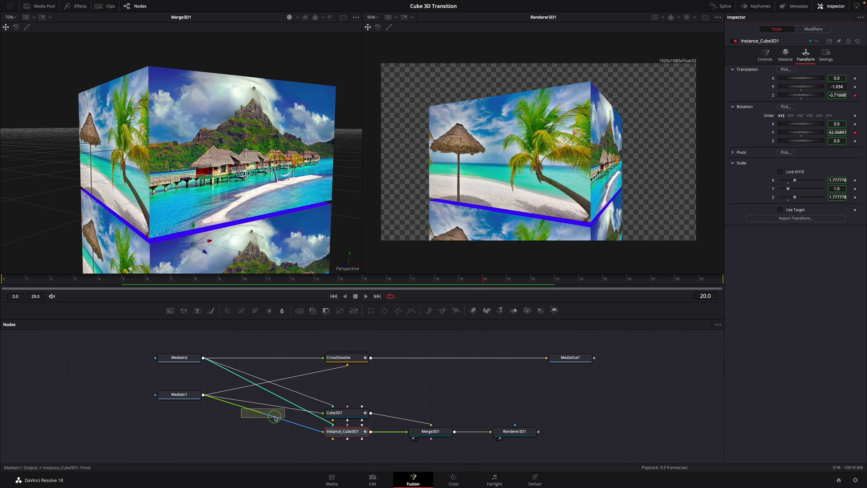
{"action": "left_click_drag", "start_coordinate": [274, 417], "coordinate": [274, 418]}
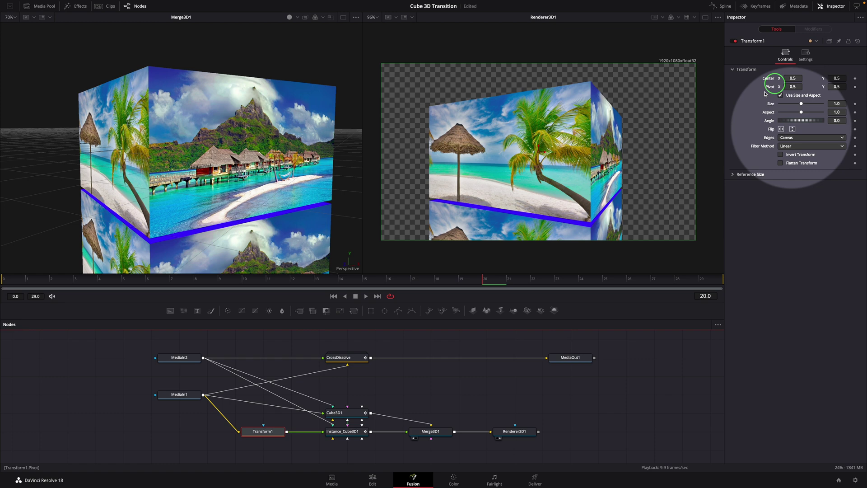
{"action": "left_click", "coordinate": [793, 130]}
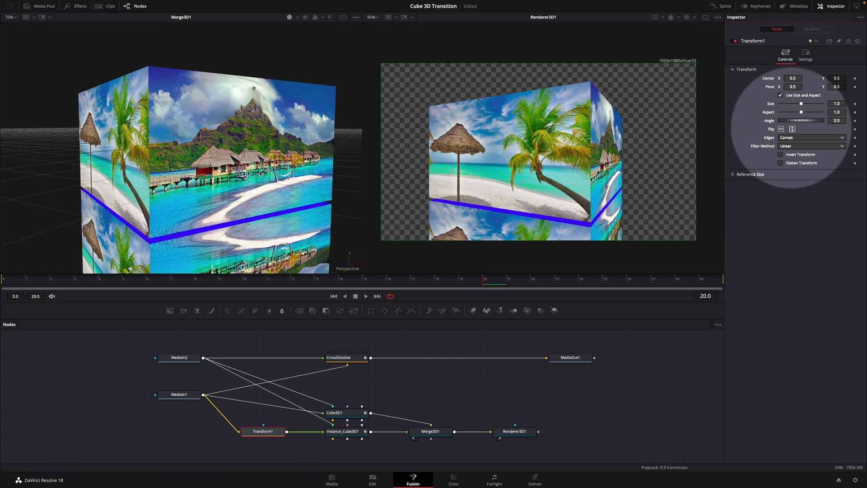
{"action": "left_click_drag", "start_coordinate": [341, 311], "coordinate": [267, 431]}
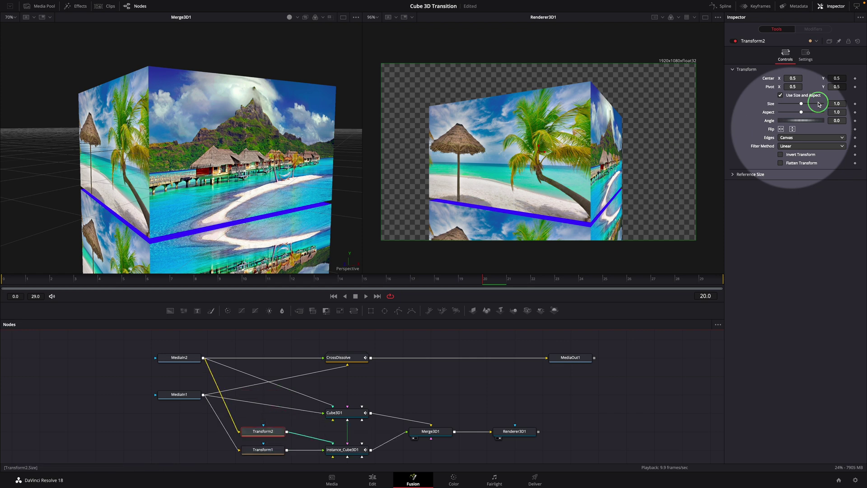
{"action": "left_click", "coordinate": [793, 129]}
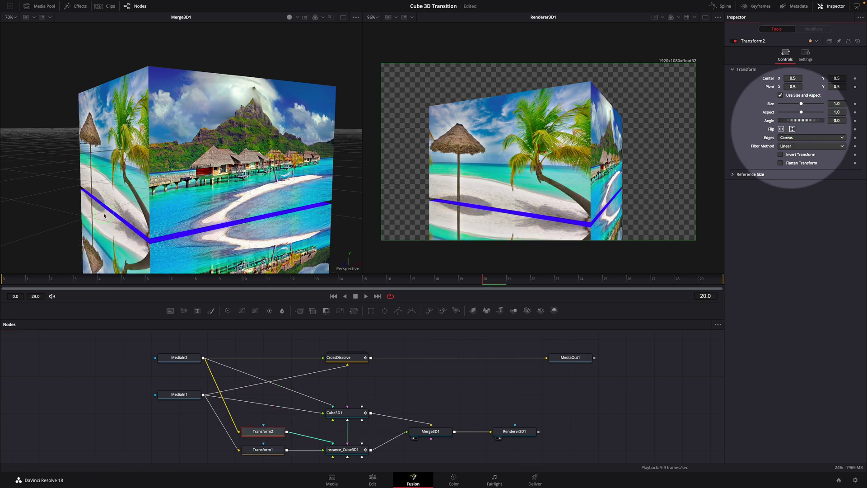
{"action": "left_click", "coordinate": [367, 286]}
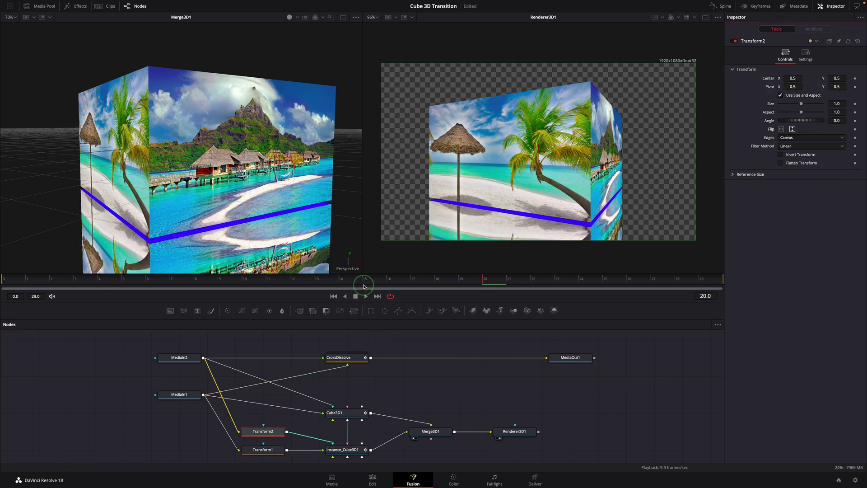
{"action": "left_click_drag", "start_coordinate": [364, 286], "coordinate": [477, 286]}
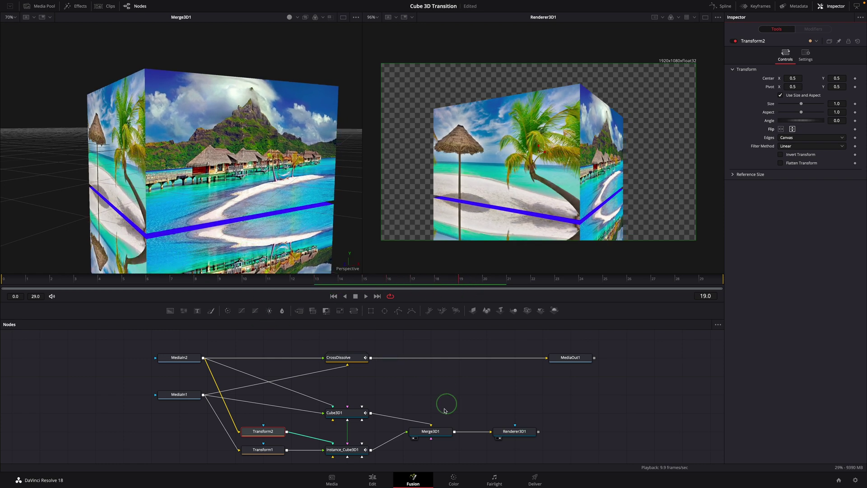
- Open the reflection cube's Material settings and show the viewer over black instead of checkerboard
{"action": "left_click", "coordinate": [353, 453]}
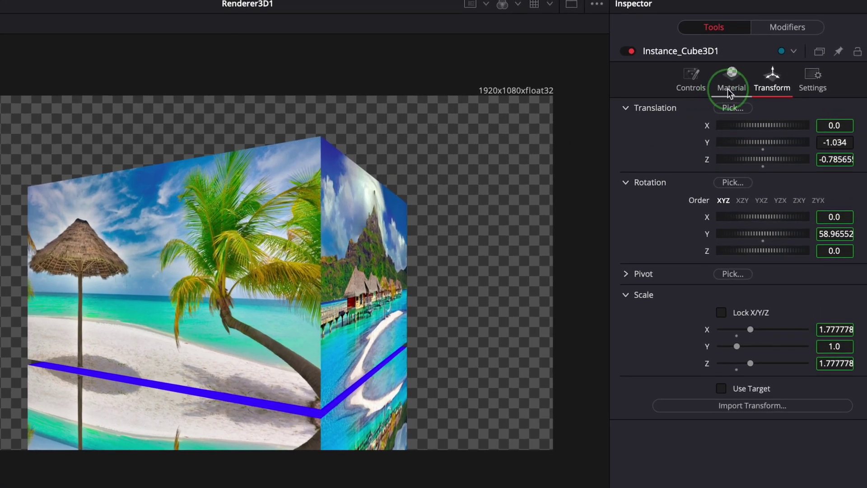
{"action": "left_click", "coordinate": [786, 57]}
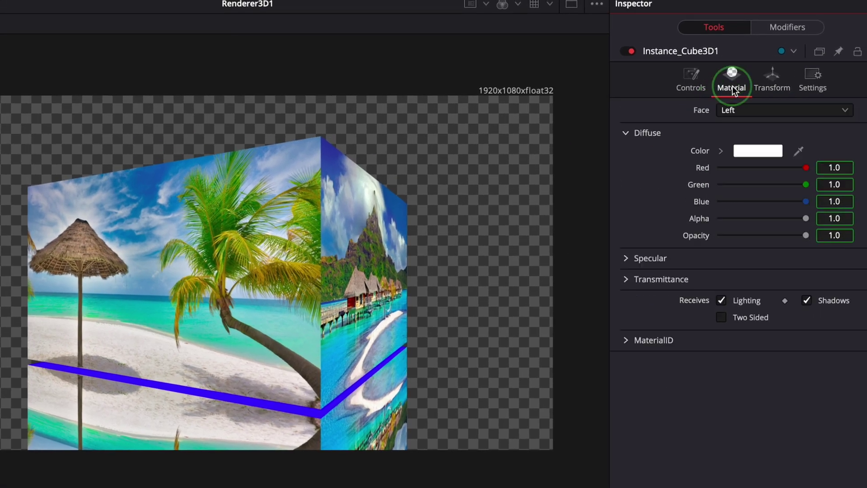
{"action": "left_click", "coordinate": [597, 6]}
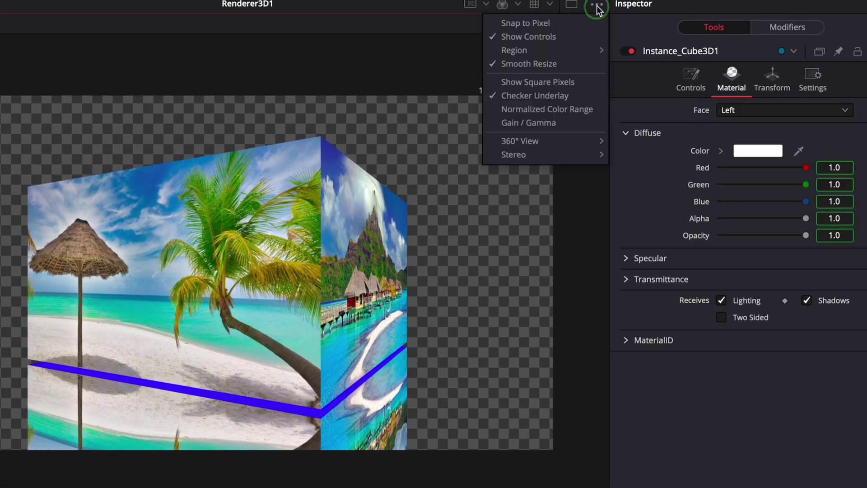
{"action": "left_click", "coordinate": [502, 97]}
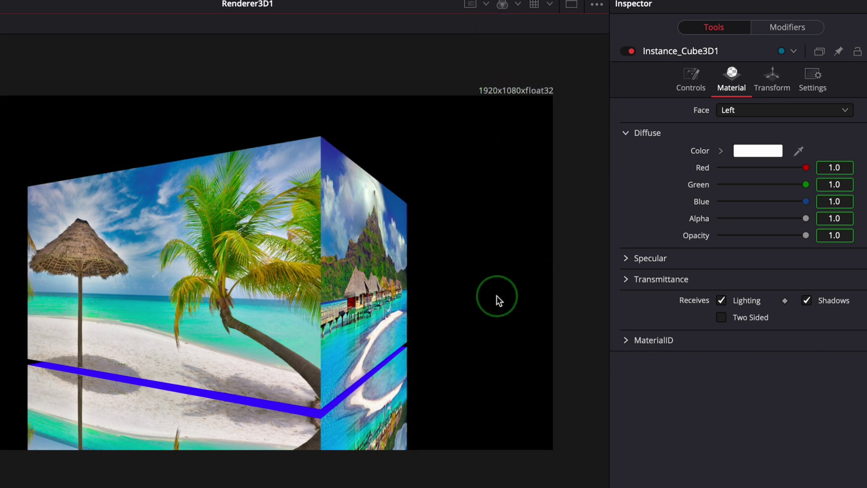
- Deinstance the Front face's Opacity and lower it to 0.308
{"action": "left_click", "coordinate": [745, 109]}
{"action": "left_click", "coordinate": [731, 129]}
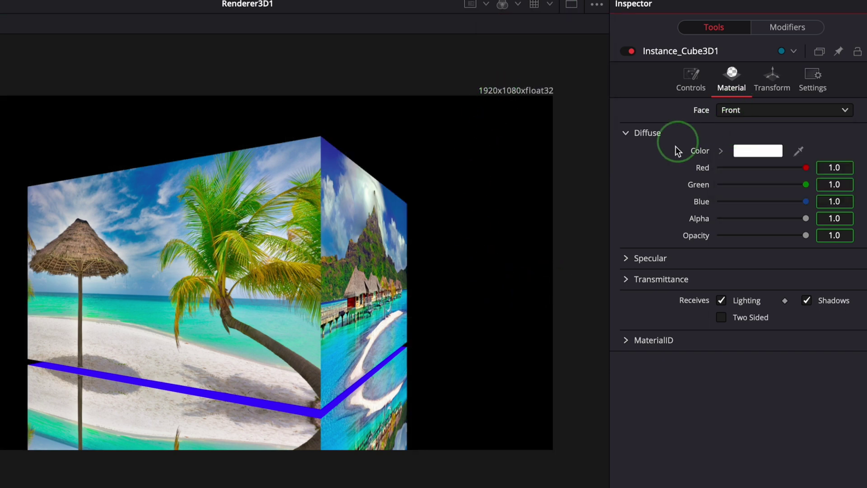
{"action": "right_click", "coordinate": [693, 238]}
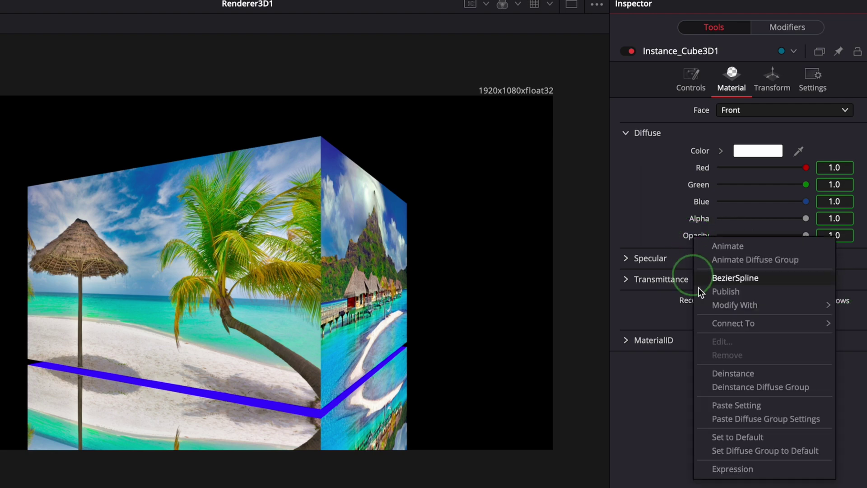
{"action": "left_click", "coordinate": [759, 373]}
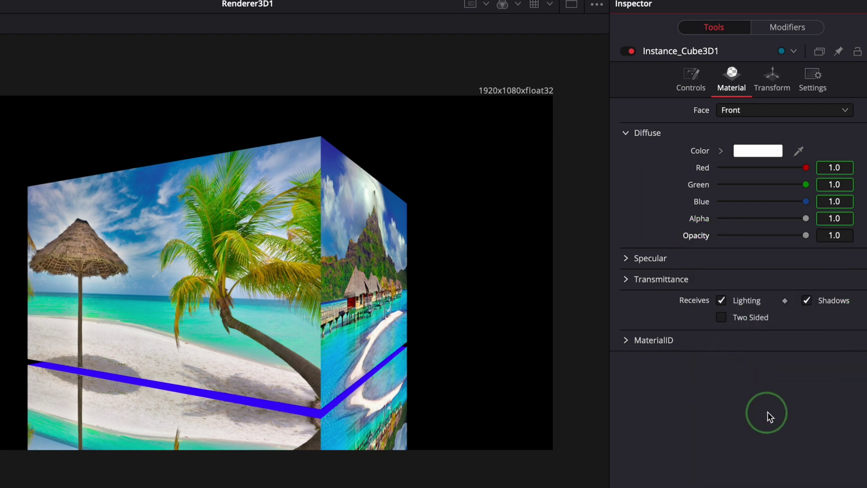
{"action": "left_click", "coordinate": [830, 235]}
{"action": "type", "text": "0.5"}
{"action": "key", "text": "Return"}
{"action": "left_click_drag", "start_coordinate": [604, 260], "coordinate": [474, 260]}
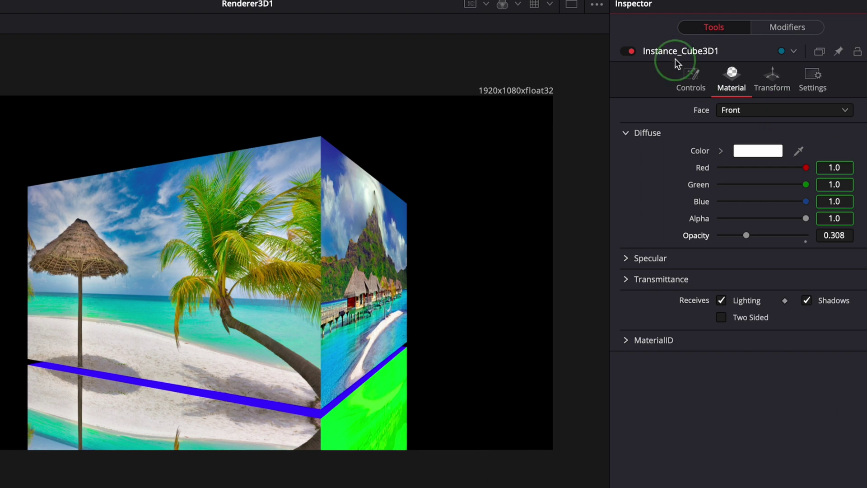
- Turn on Cull Faces Back in Instance_Cube3D1's Visibility controls
{"action": "left_click", "coordinate": [682, 79]}
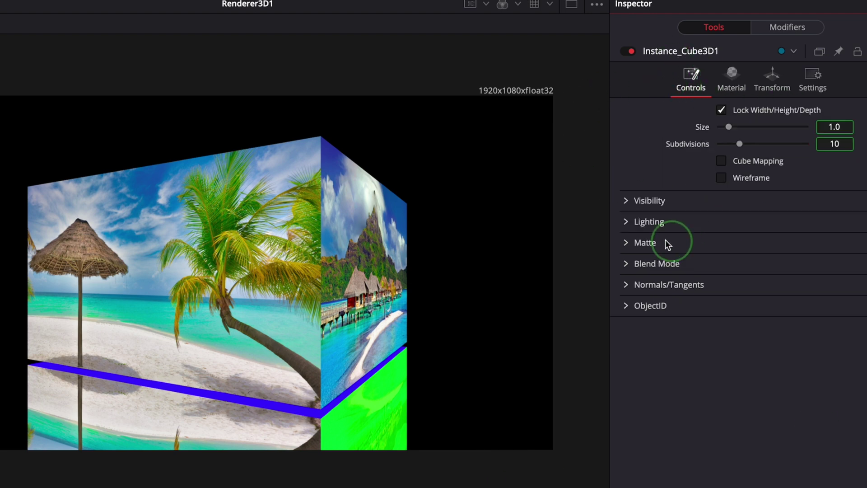
{"action": "left_click", "coordinate": [625, 202]}
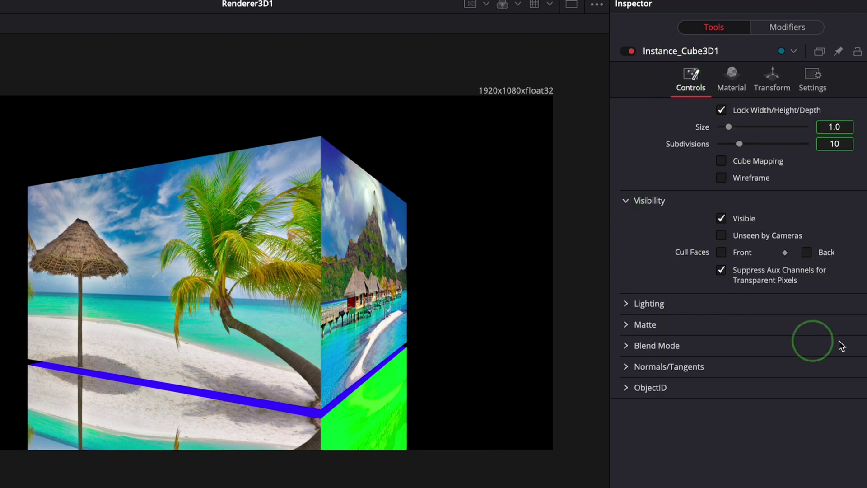
{"action": "left_click", "coordinate": [807, 252]}
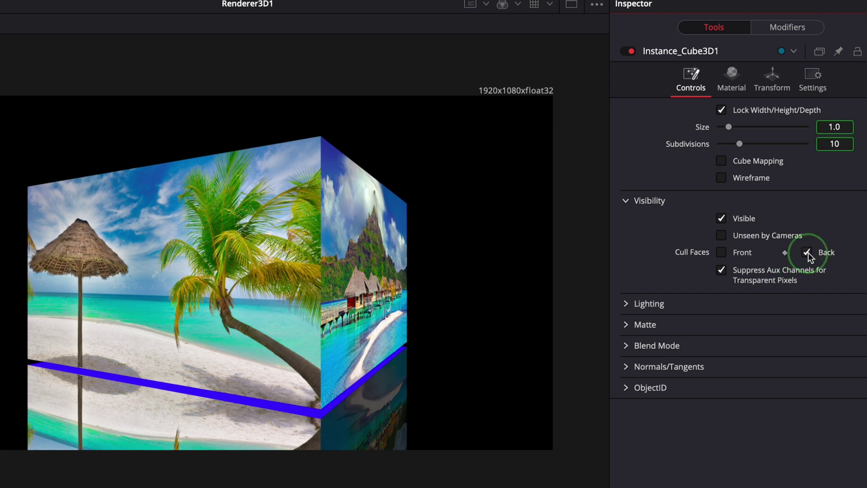
{"action": "left_click", "coordinate": [492, 364]}
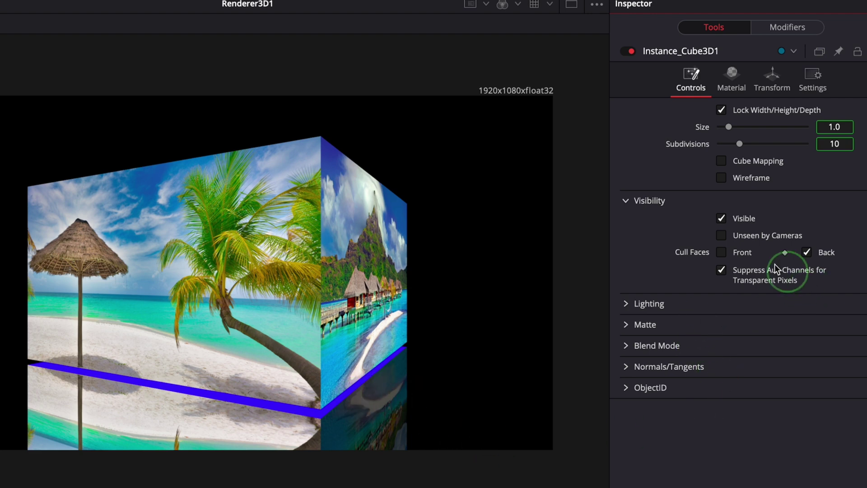
- Deinstance the Left face's Opacity and set it to 0.3
{"action": "left_click", "coordinate": [731, 90]}
{"action": "left_click", "coordinate": [764, 113]}
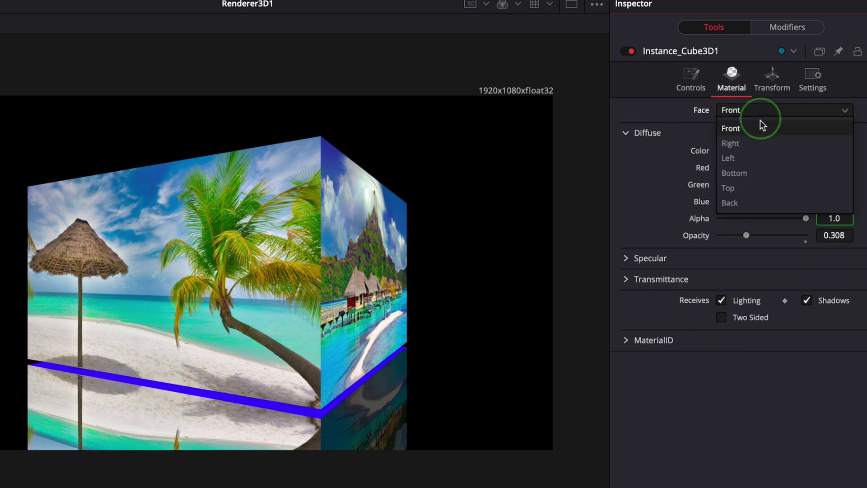
{"action": "left_click", "coordinate": [743, 158]}
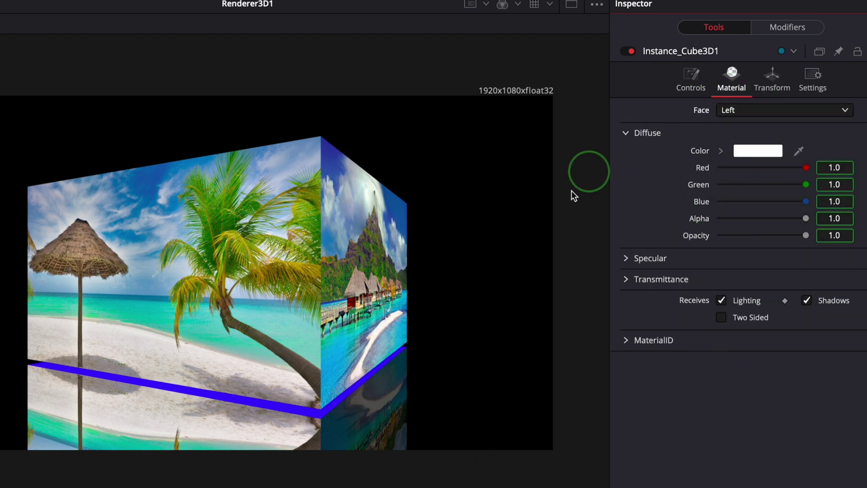
{"action": "right_click", "coordinate": [698, 240]}
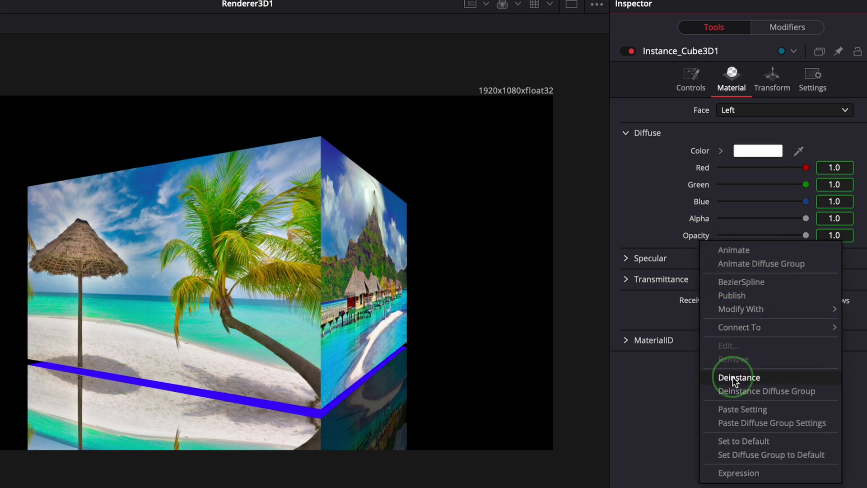
{"action": "left_click", "coordinate": [732, 376]}
{"action": "left_click", "coordinate": [816, 240]}
{"action": "type", "text": "."}
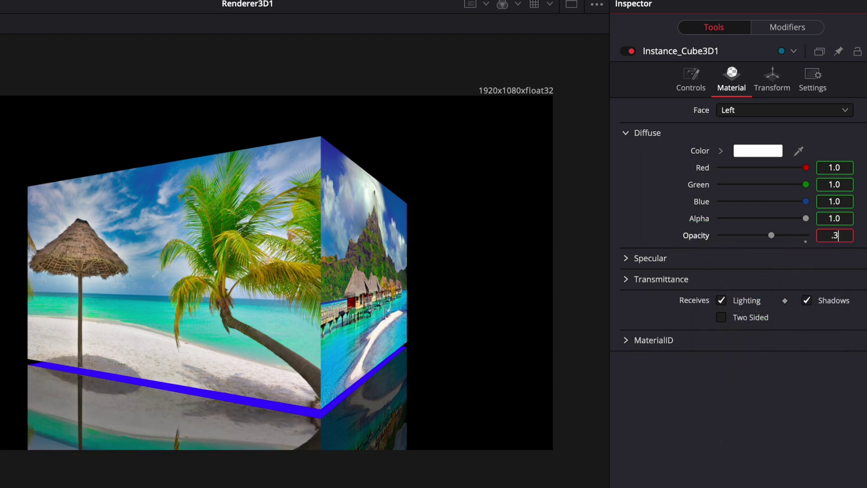
{"action": "type", "text": "3"}
{"action": "key", "text": "Return"}
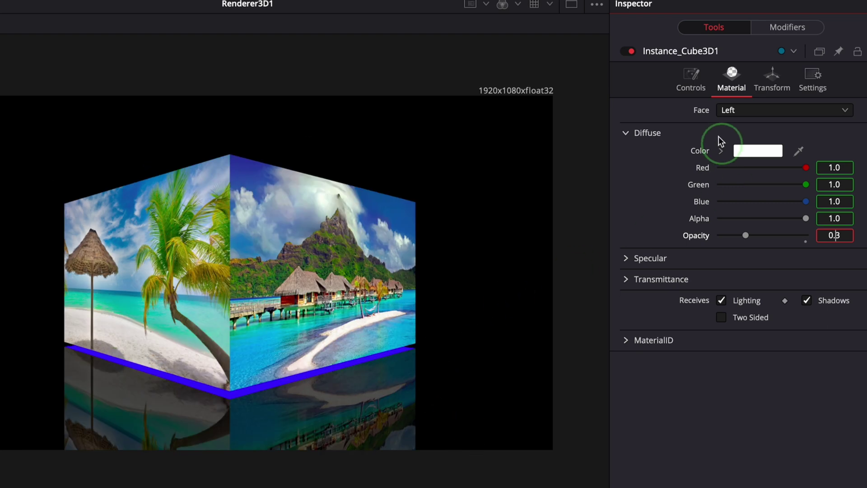
- Drag the Top face's Opacity down to 0
{"action": "left_click", "coordinate": [754, 110]}
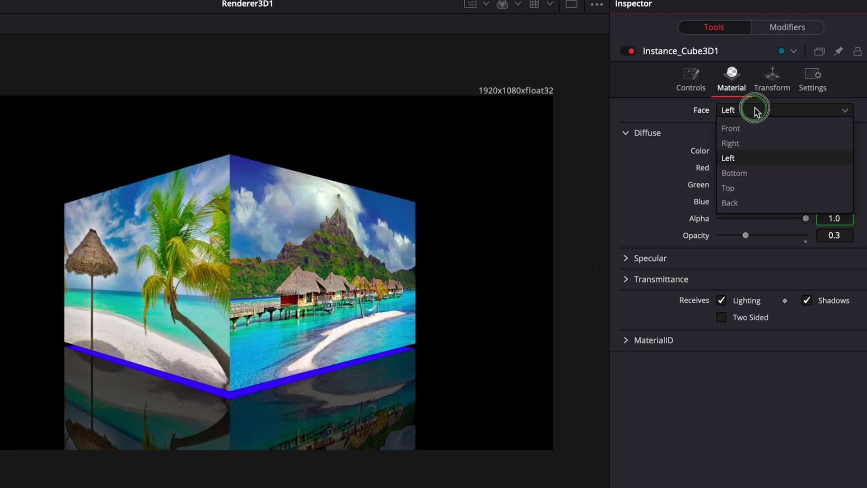
{"action": "left_click", "coordinate": [728, 188]}
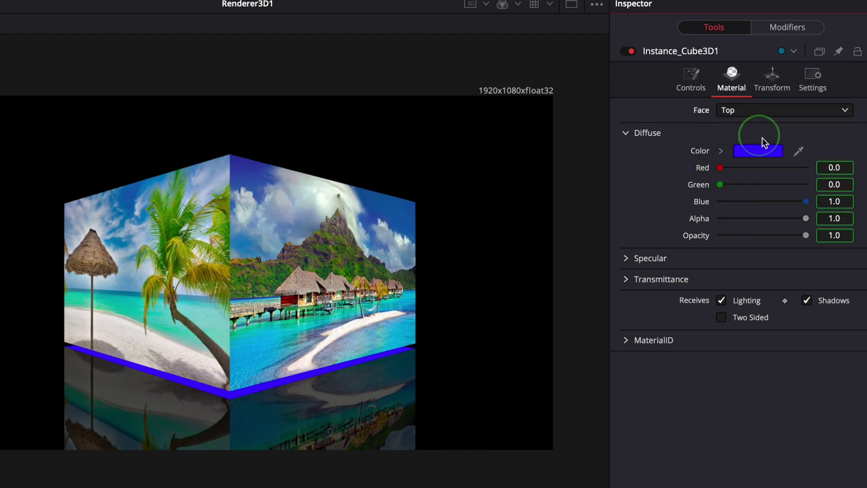
{"action": "left_click_drag", "start_coordinate": [806, 239], "coordinate": [683, 243]}
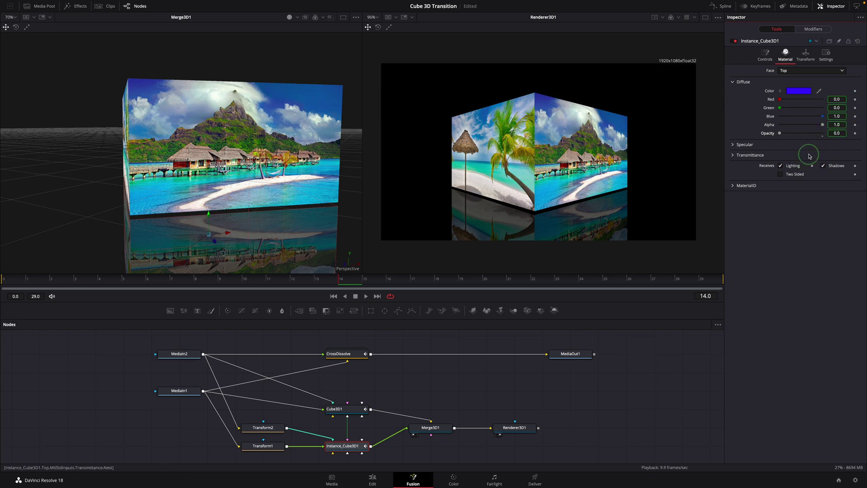
- Play the 3D cube transition to preview the beach image's mirrored reflection, then stop playback
{"action": "left_click", "coordinate": [366, 295]}
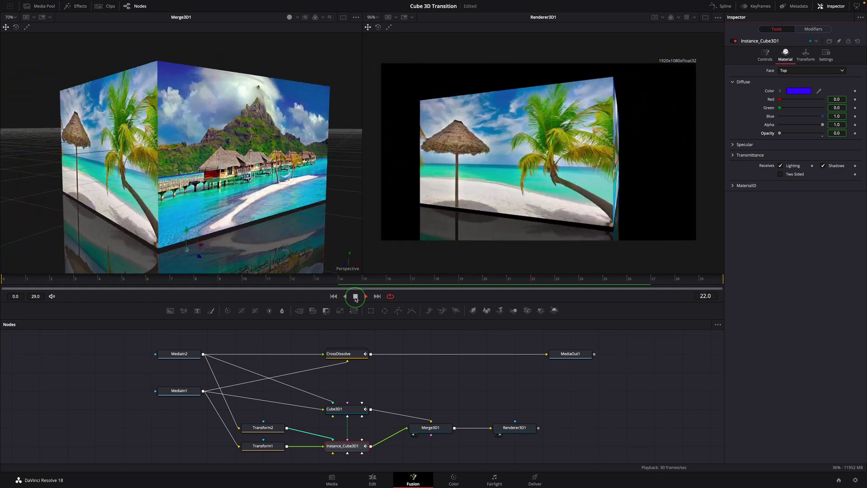
{"action": "left_click", "coordinate": [356, 297]}
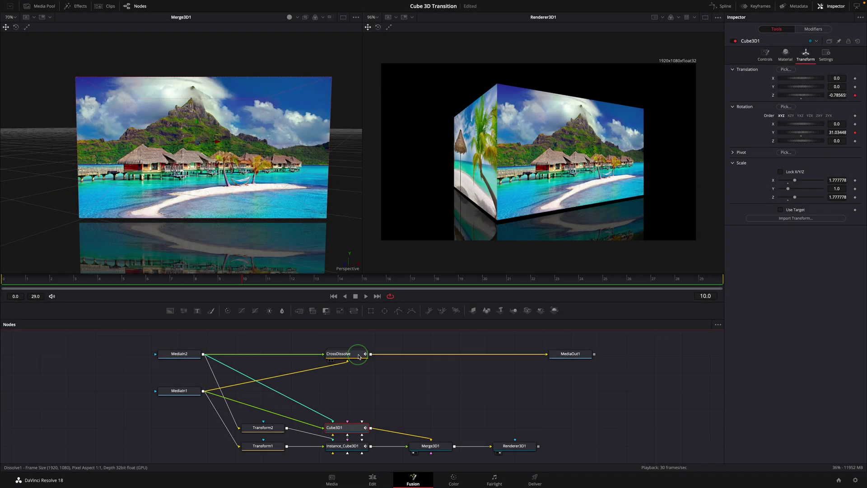
- Ungroup the CrossDissolve node into its Dissolve1 node
{"action": "left_click", "coordinate": [359, 356]}
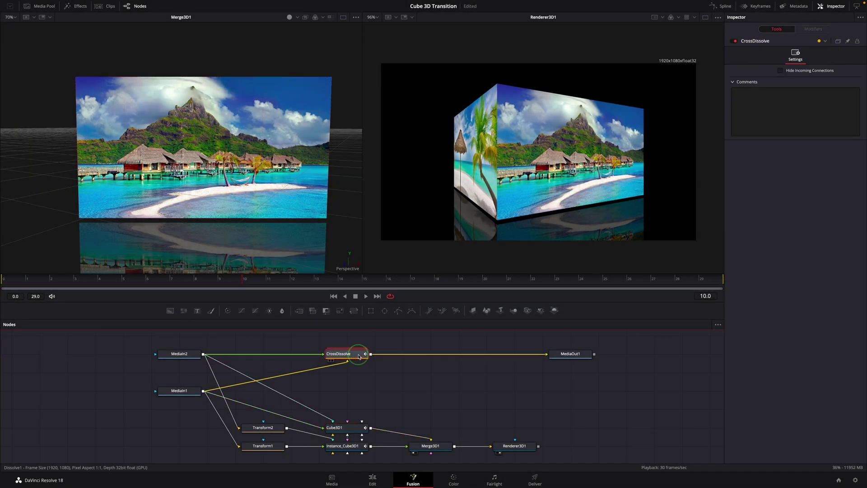
{"action": "right_click", "coordinate": [359, 356]}
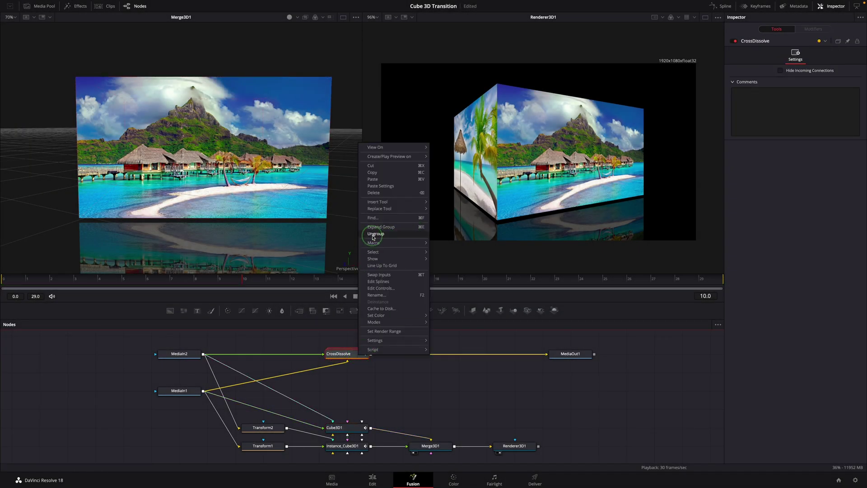
{"action": "left_click", "coordinate": [381, 234]}
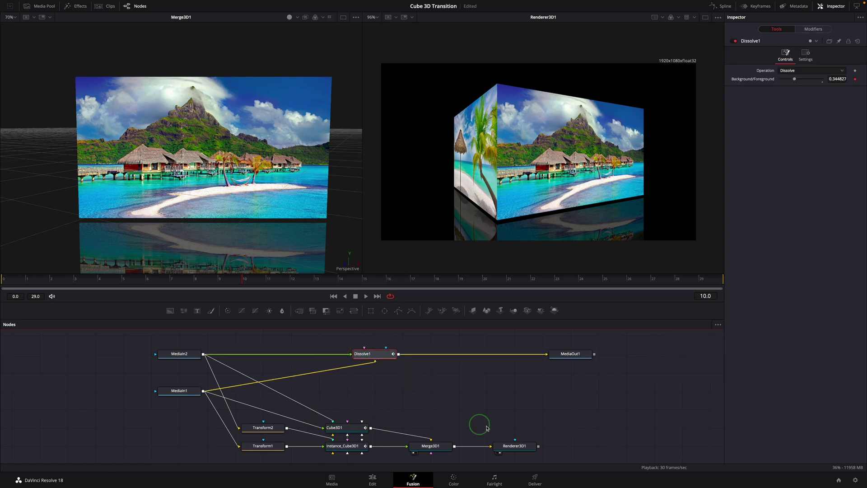
- Group the six 3D cube nodes, move the group lower left, and name it Cube3DTransition
{"action": "left_click_drag", "start_coordinate": [202, 410], "coordinate": [570, 467]}
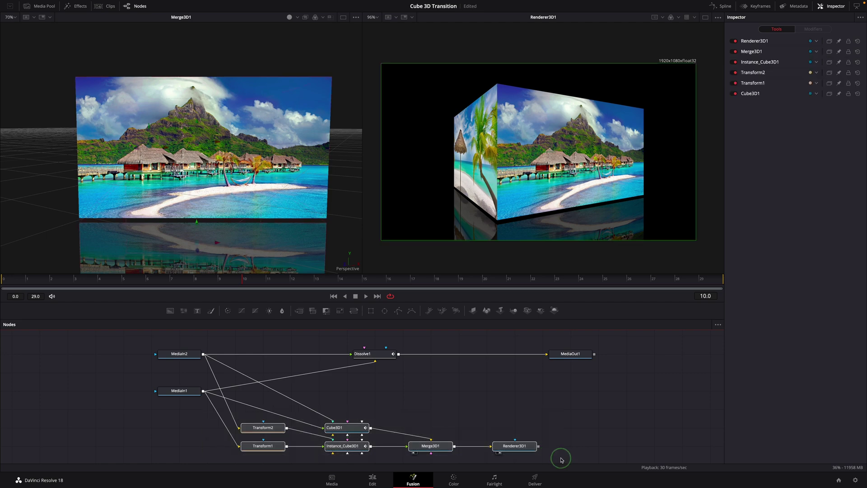
{"action": "right_click", "coordinate": [441, 447]}
{"action": "mouse_move", "coordinate": [468, 340]}
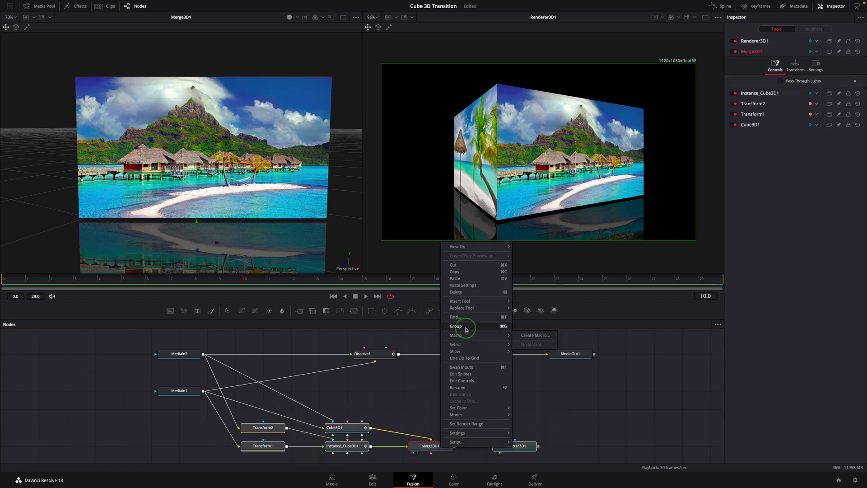
{"action": "left_click", "coordinate": [455, 326]}
{"action": "left_click_drag", "start_coordinate": [387, 413], "coordinate": [265, 439]}
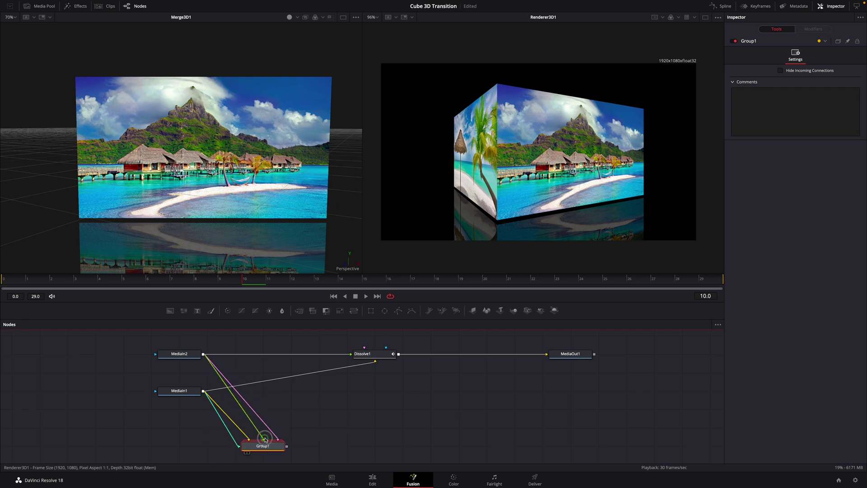
{"action": "key", "text": "F2"}
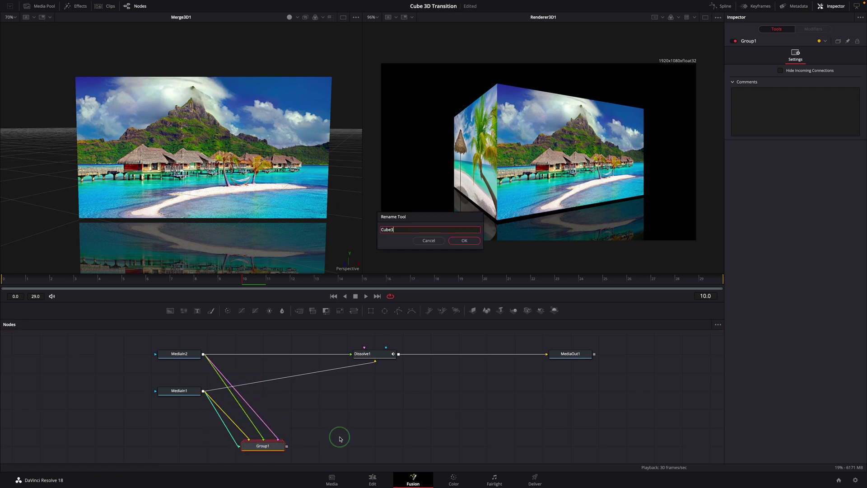
{"action": "type", "text": "Cube3DTransition"}
{"action": "key", "text": "Return"}
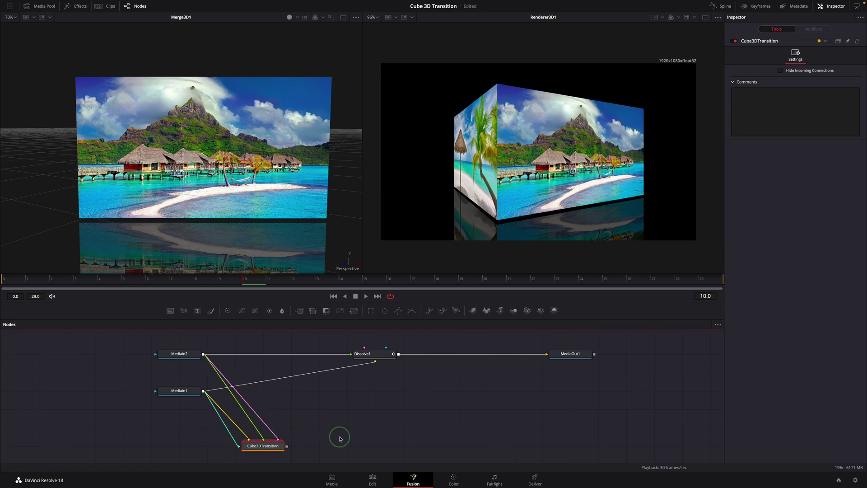
- Add a DVE tool and insert DVE1 between MediaIn1 and Dissolve1
{"action": "left_click", "coordinate": [368, 436]}
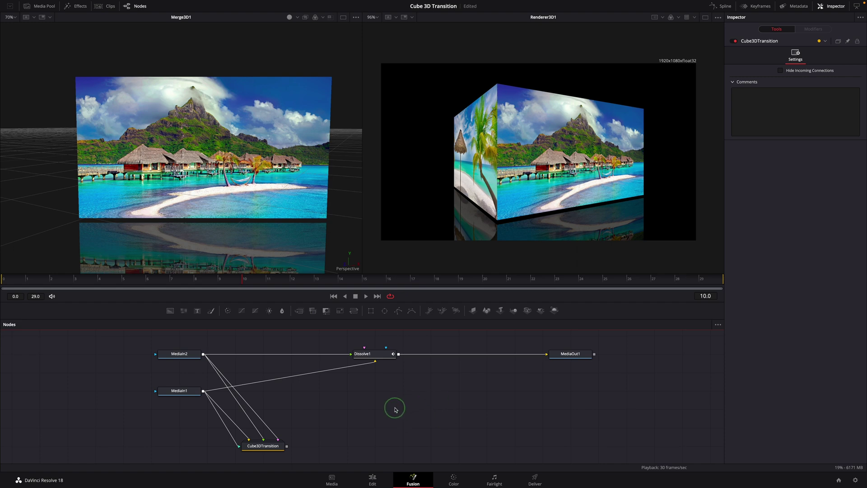
{"action": "key", "text": "shift+space"}
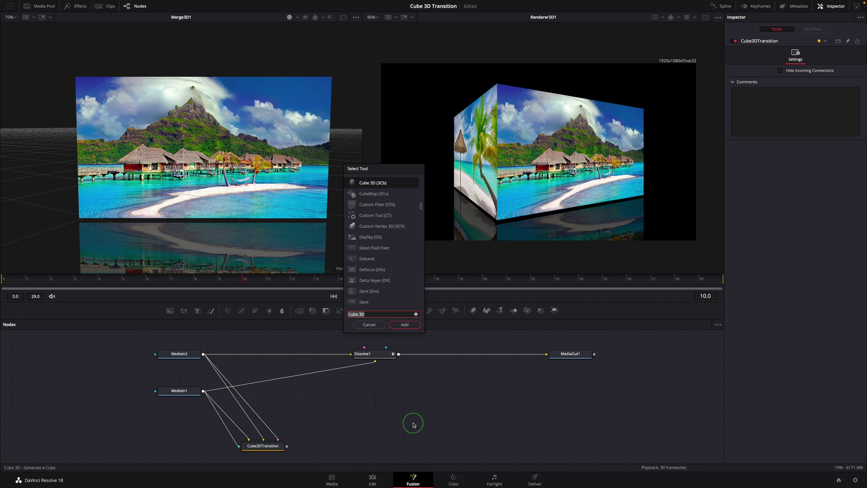
{"action": "type", "text": "DVE"}
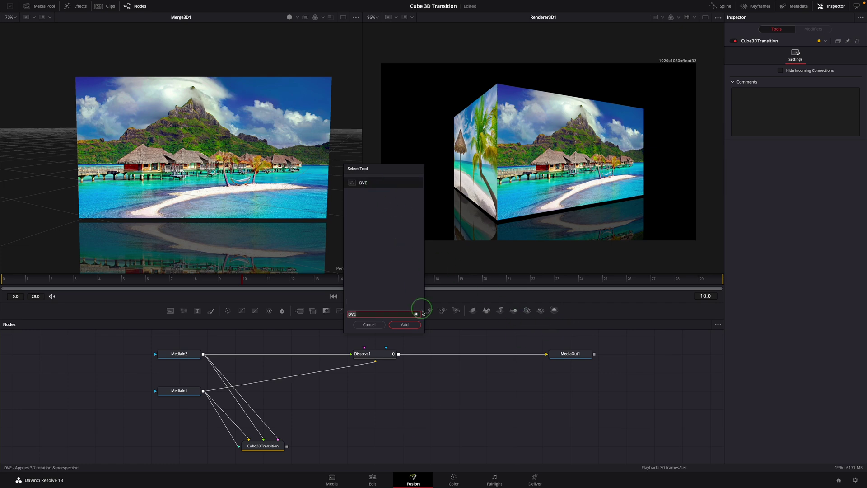
{"action": "key", "text": "Return"}
{"action": "left_click_drag", "start_coordinate": [401, 410], "coordinate": [315, 375]}
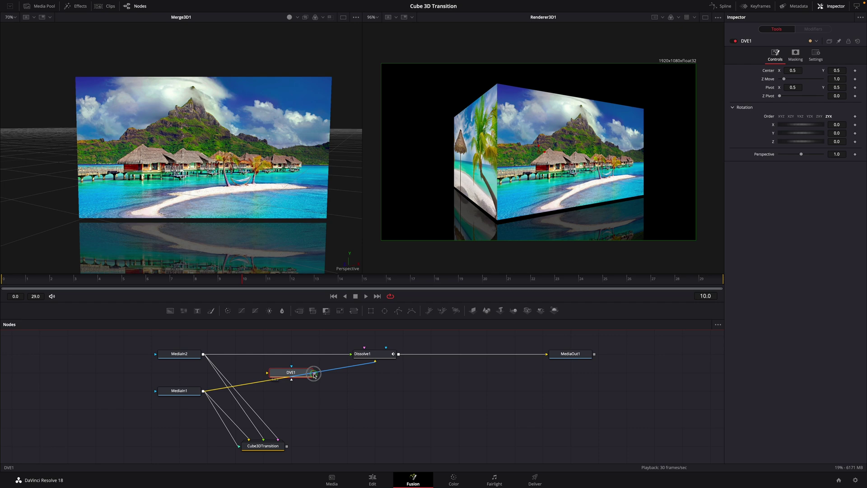
{"action": "left_click_drag", "start_coordinate": [315, 375], "coordinate": [380, 384]}
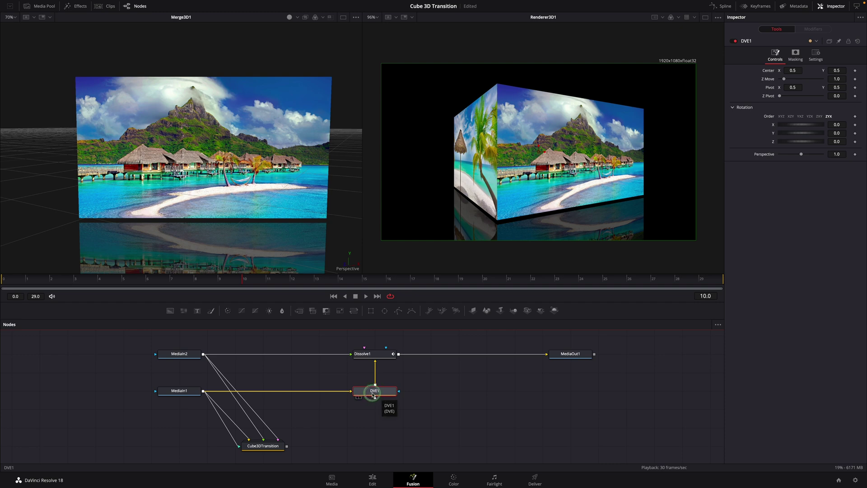
- Show DVE1 in the left viewer and MediaOut1's final output in the right viewer
{"action": "left_click_drag", "start_coordinate": [370, 396], "coordinate": [280, 226]}
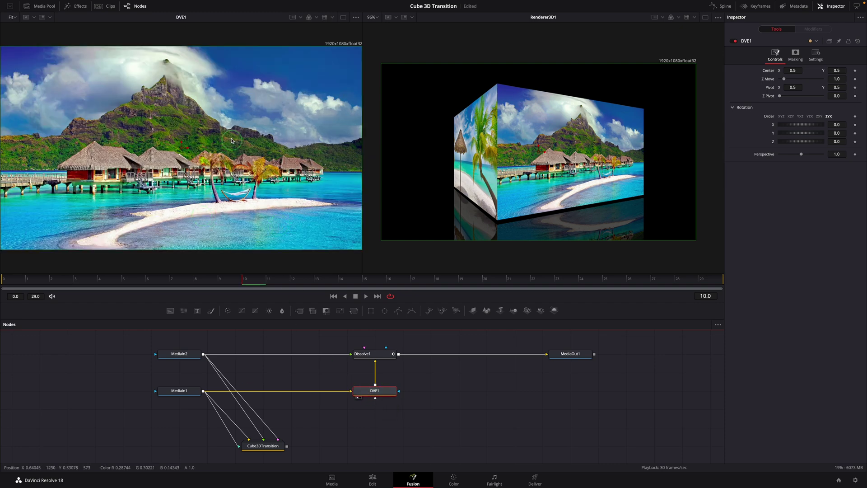
{"action": "left_click", "coordinate": [567, 359]}
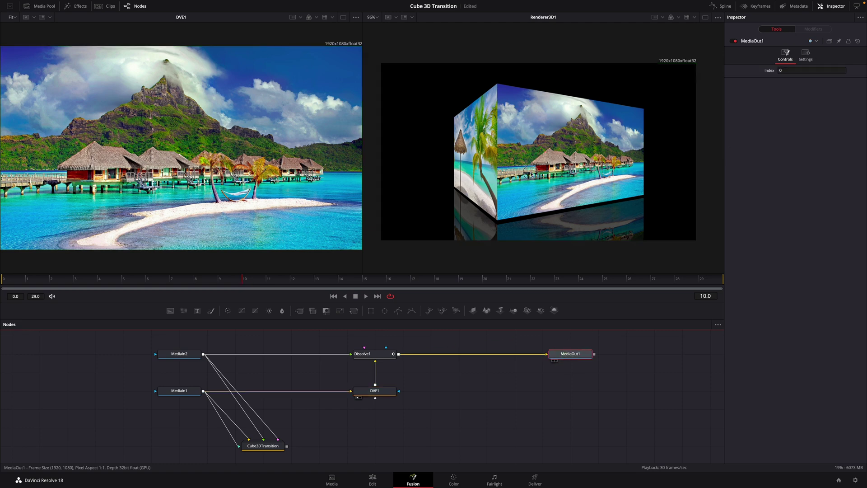
{"action": "left_click_drag", "start_coordinate": [530, 173], "coordinate": [531, 175]}
{"action": "left_click", "coordinate": [369, 393]}
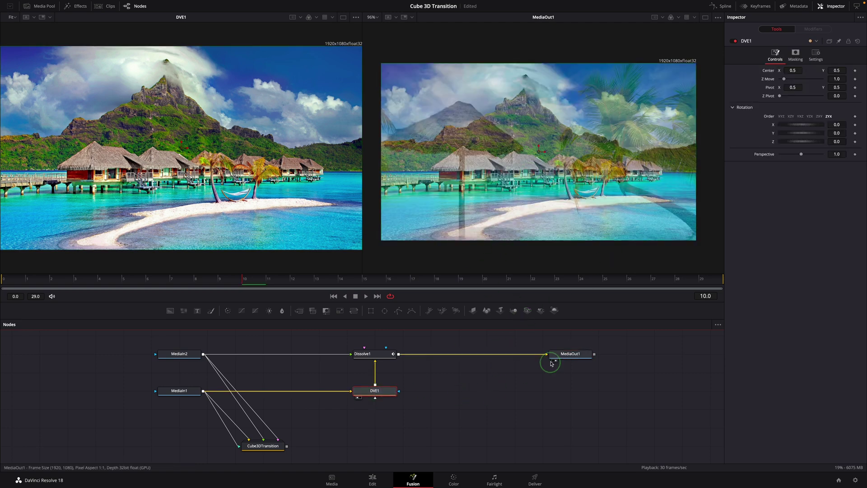
{"action": "left_click", "coordinate": [552, 362]}
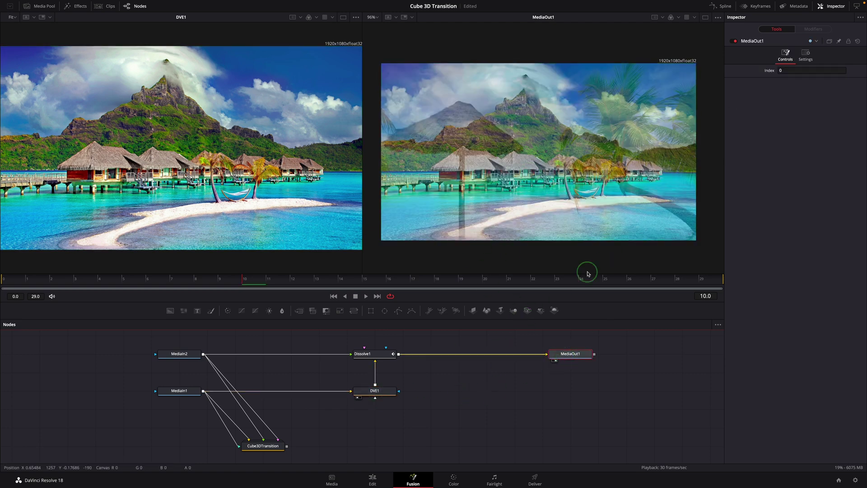
- Drive DVE1's Rotation Y with an Anim Curves modifier at Scale 90, then scrub to check
{"action": "left_click", "coordinate": [372, 397]}
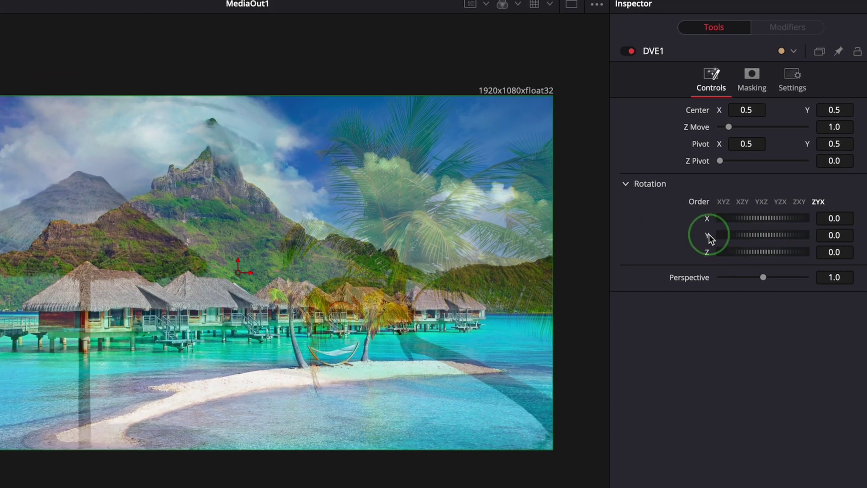
{"action": "right_click", "coordinate": [709, 234]}
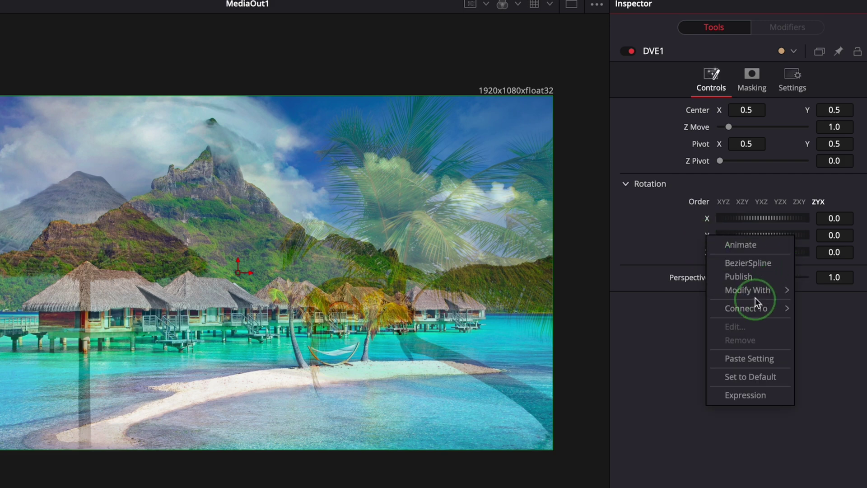
{"action": "mouse_move", "coordinate": [758, 292]}
{"action": "left_click", "coordinate": [632, 291]}
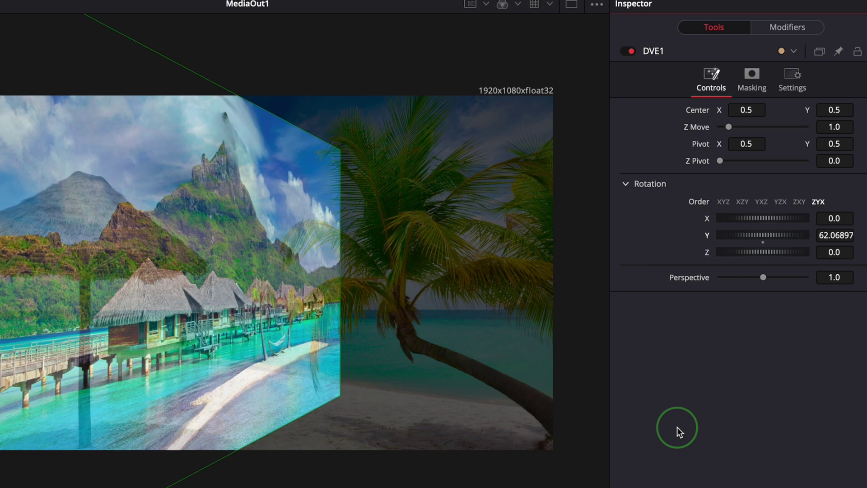
{"action": "left_click", "coordinate": [787, 30]}
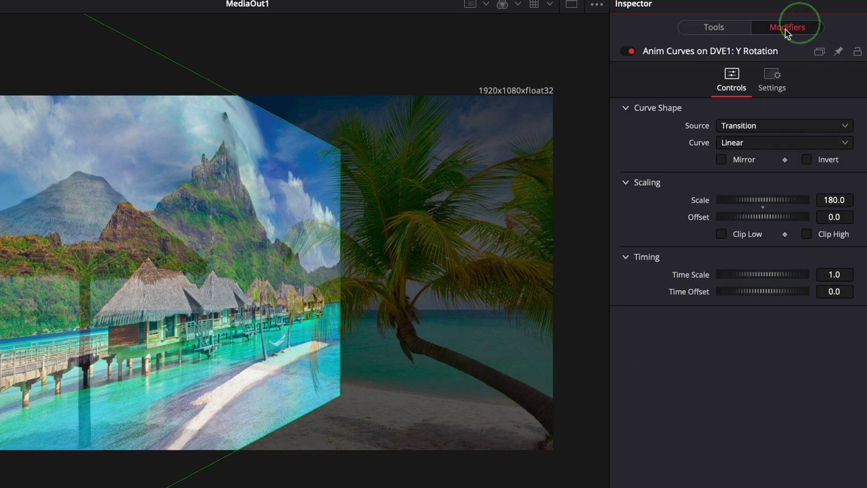
{"action": "left_click", "coordinate": [838, 200]}
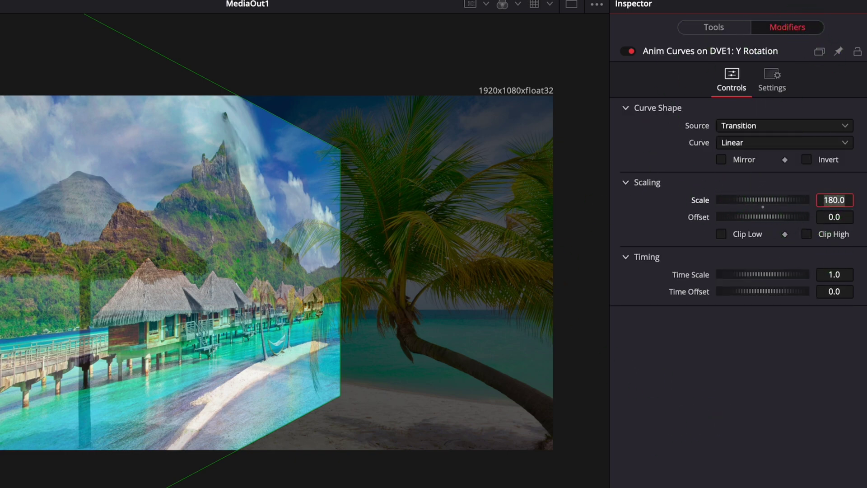
{"action": "key", "text": "Tab"}
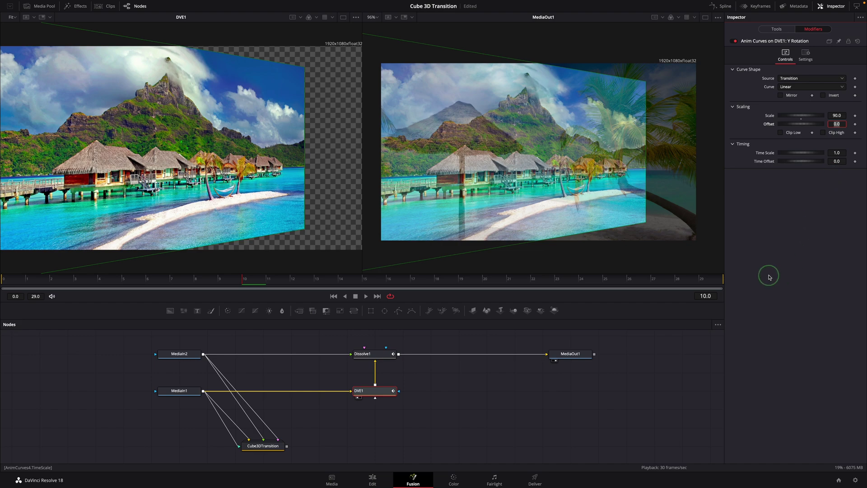
{"action": "left_click_drag", "start_coordinate": [60, 283], "coordinate": [488, 290]}
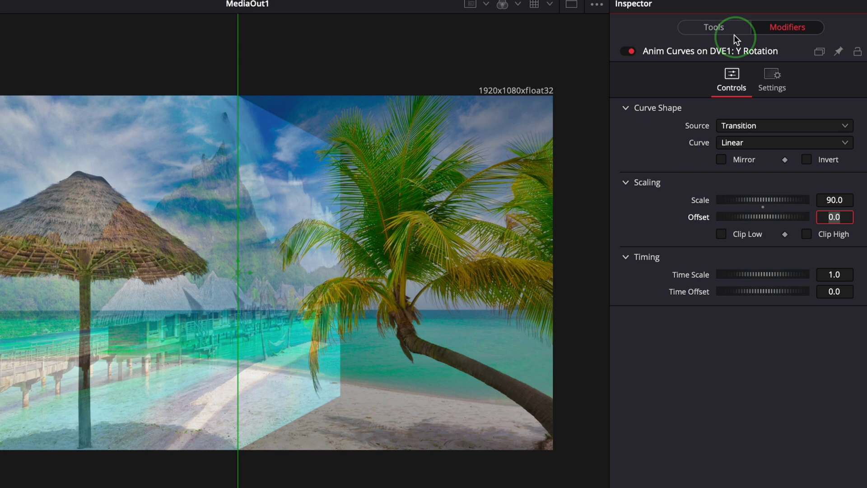
- Set DVE1's Z Pivot to -0.5, preview the rotation at frame 10, and save the project
{"action": "left_click", "coordinate": [719, 25]}
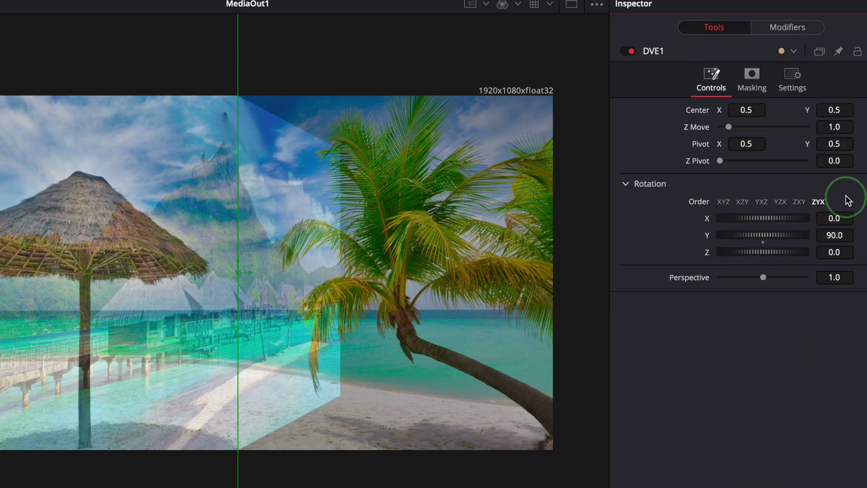
{"action": "left_click", "coordinate": [841, 164]}
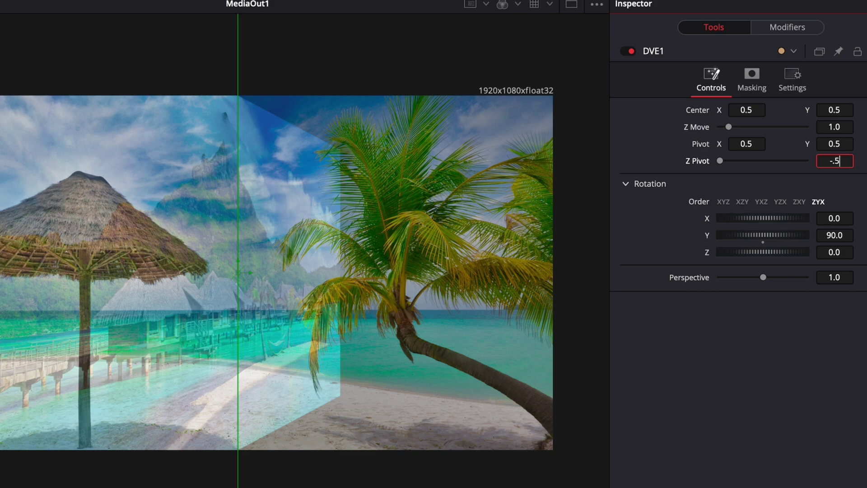
{"action": "type", "text": "-.5"}
{"action": "key", "text": "Tab"}
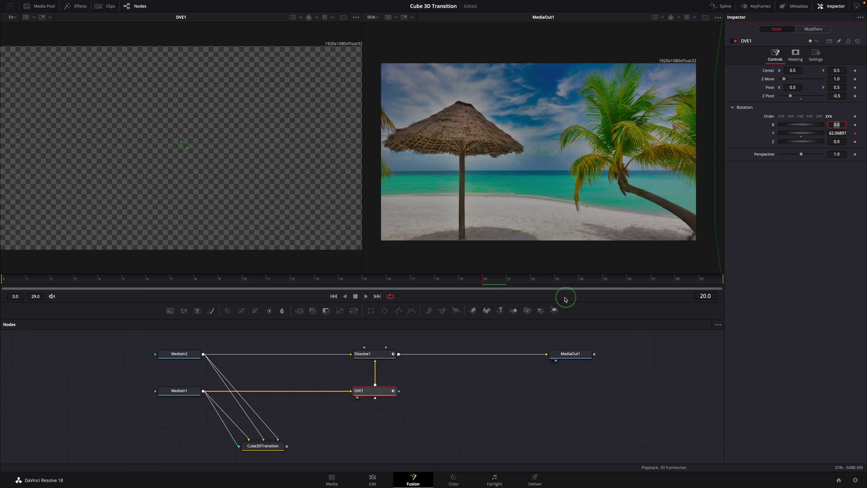
{"action": "left_click_drag", "start_coordinate": [173, 280], "coordinate": [244, 277]}
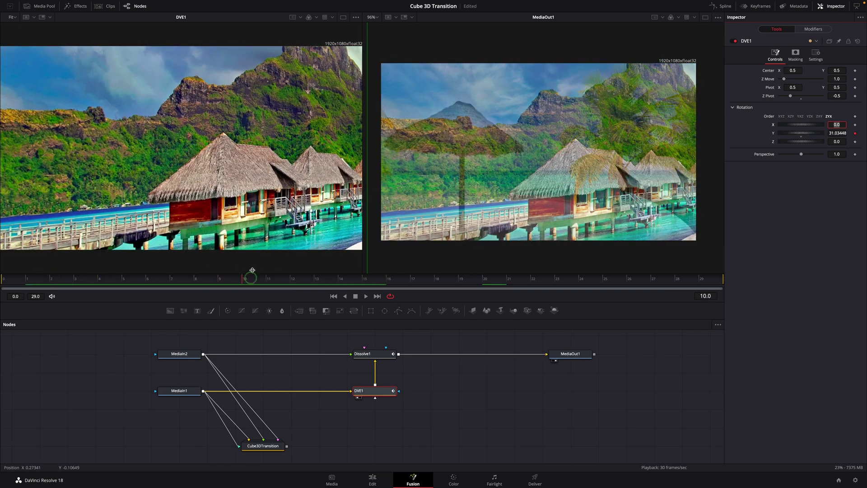
{"action": "left_click", "coordinate": [205, 195]}
{"action": "key", "text": "ctrl+s"}
- Add a Z Move expression linked to Z Pivot (1-ZPivot) and scrub back to check
{"action": "right_click", "coordinate": [767, 78]}
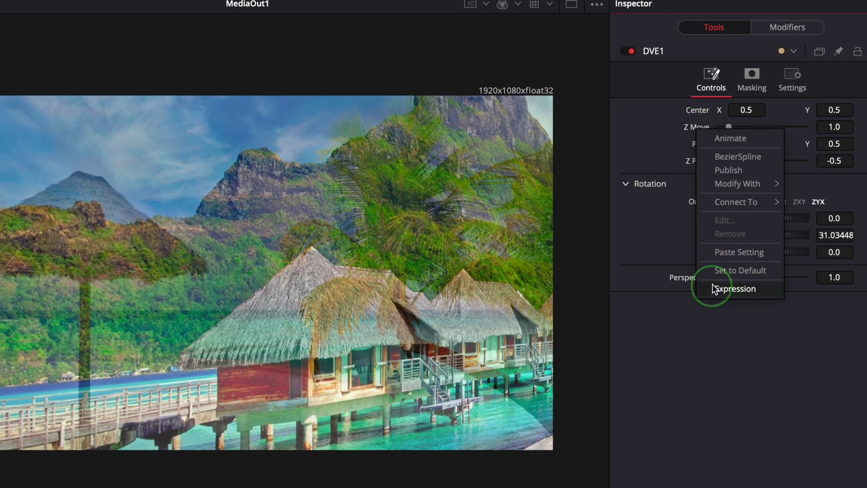
{"action": "left_click", "coordinate": [722, 289]}
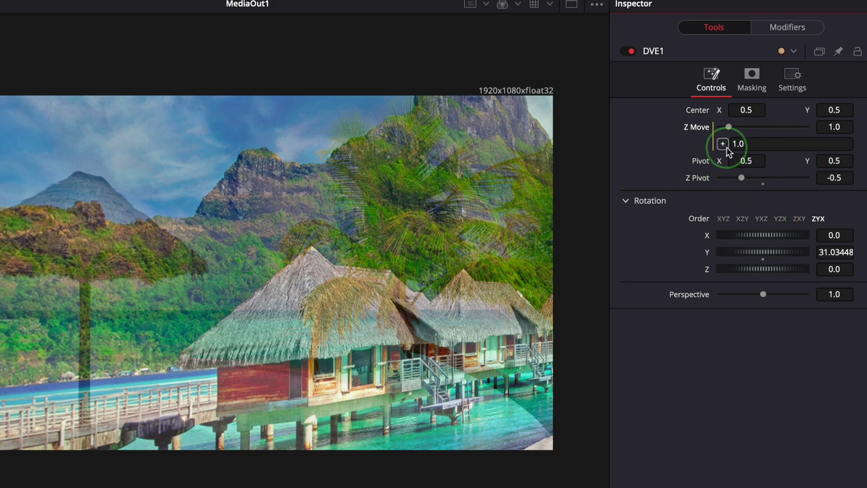
{"action": "left_click_drag", "start_coordinate": [722, 144], "coordinate": [709, 180]}
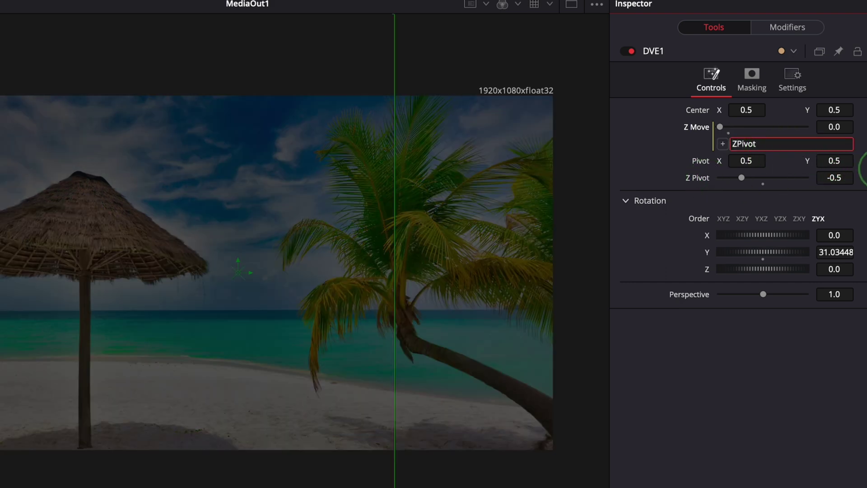
{"action": "key", "text": "Tab"}
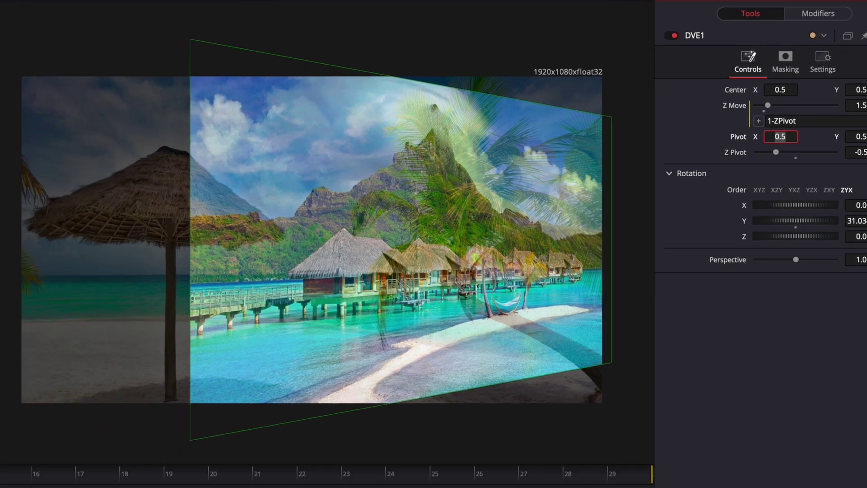
{"action": "mouse_move", "coordinate": [137, 286]}
{"action": "left_mouse_down"}
{"action": "mouse_move", "coordinate": [13, 284]}
{"action": "mouse_move", "coordinate": [533, 300]}
{"action": "mouse_move", "coordinate": [123, 291]}
{"action": "left_mouse_up"}
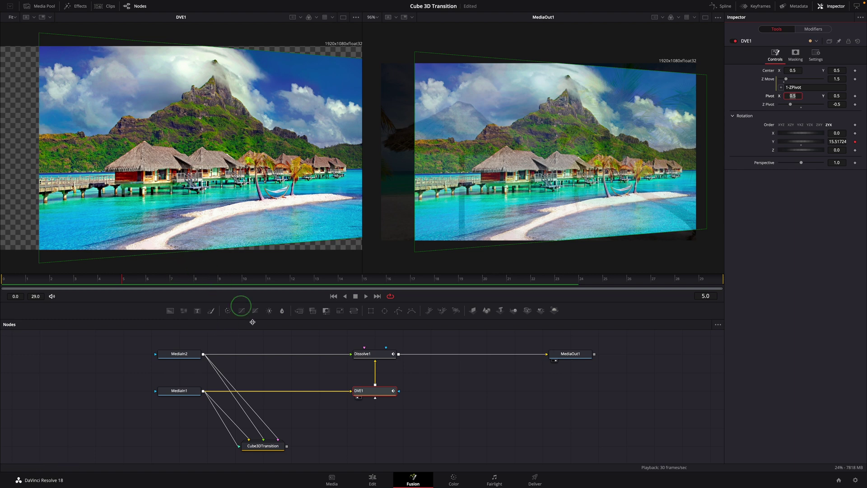
- Copy DVE1 and paste an instanced copy, Instance_DVE1, below it
{"action": "left_click", "coordinate": [368, 397]}
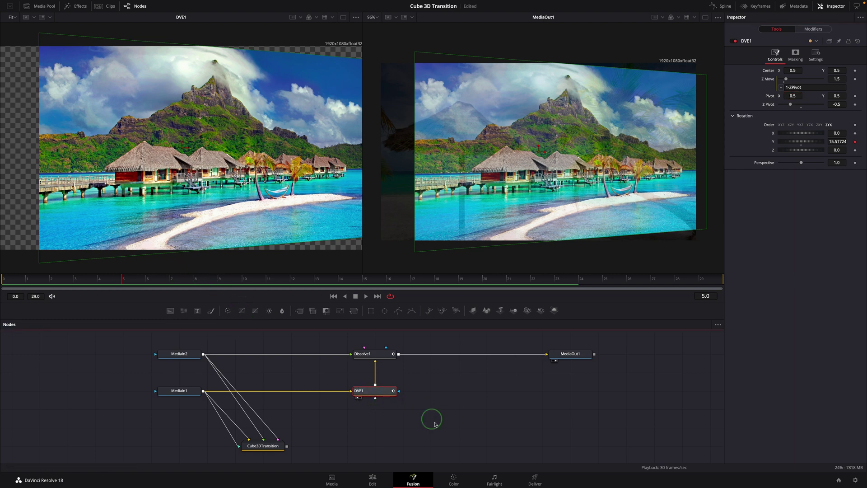
{"action": "right_click", "coordinate": [383, 391]}
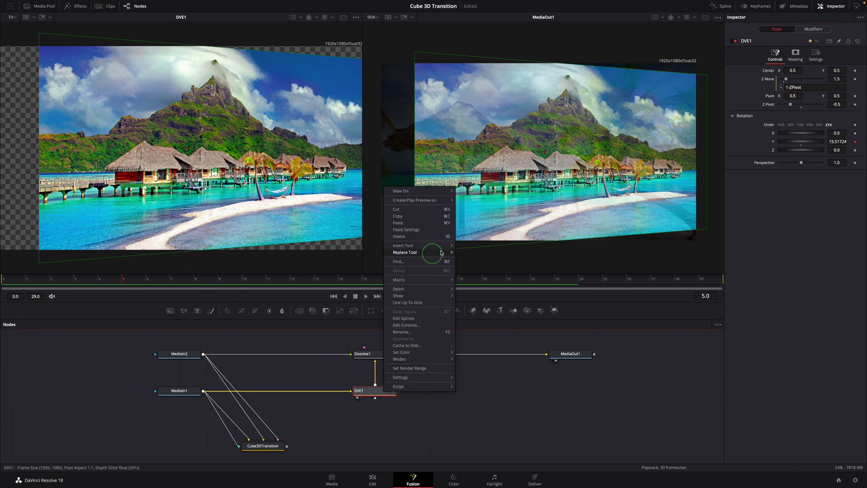
{"action": "left_click", "coordinate": [416, 218]}
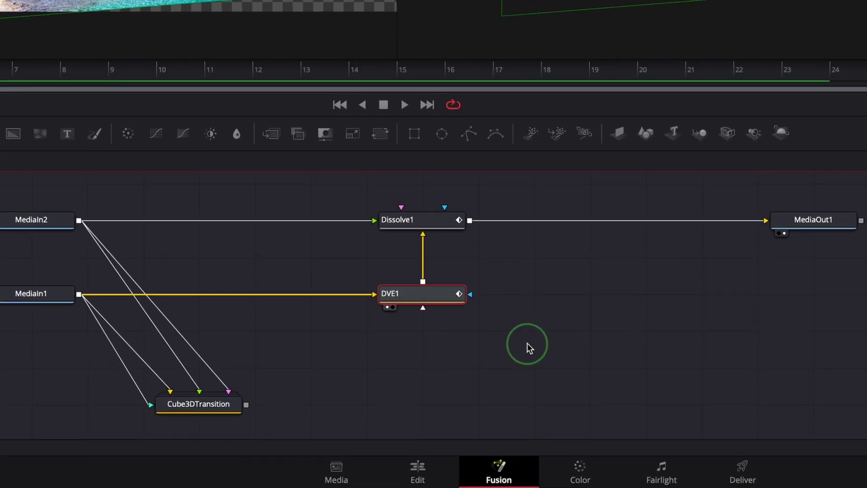
{"action": "left_click", "coordinate": [409, 359]}
{"action": "right_click", "coordinate": [429, 353]}
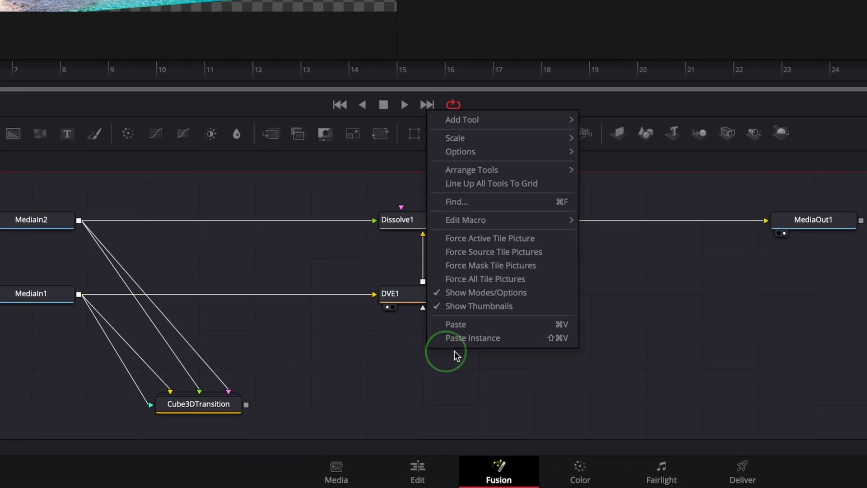
{"action": "left_click", "coordinate": [527, 342]}
{"action": "left_click_drag", "start_coordinate": [422, 341], "coordinate": [383, 360]}
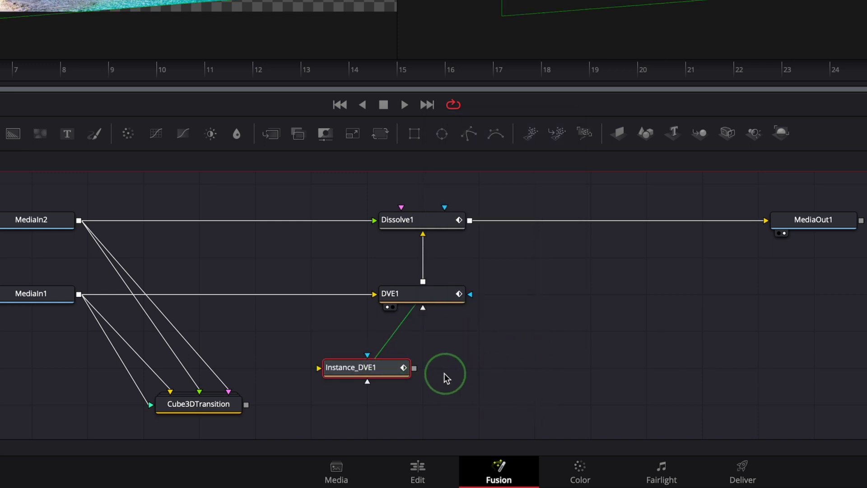
- Insert Instance_DVE1 between MediaIn2 and Dissolve1 and show it in the left viewer
{"action": "left_click", "coordinate": [386, 375]}
{"action": "left_click_drag", "start_coordinate": [387, 375], "coordinate": [264, 224]}
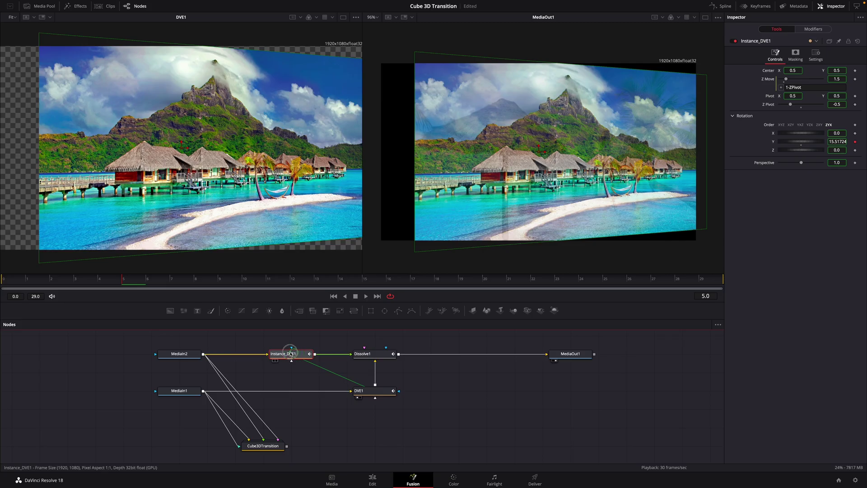
{"action": "key", "text": "1"}
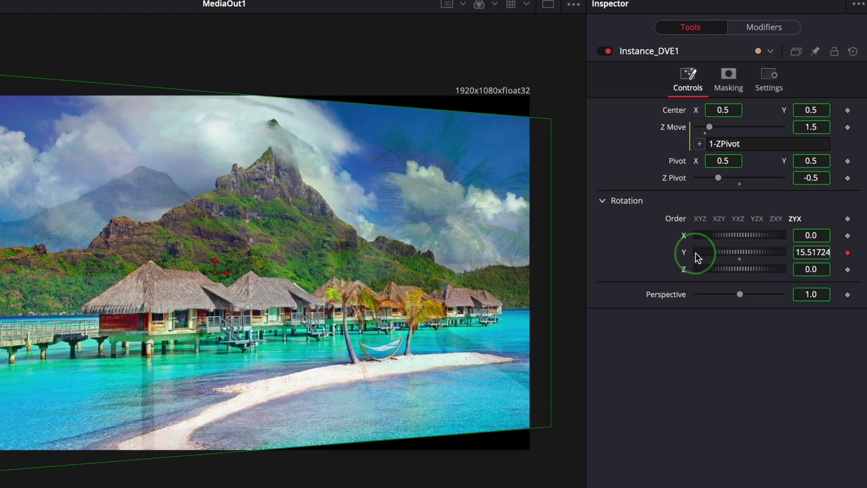
- Deinstance Instance_DVE1's Rotation Y and give it the expression DVE1.YRotation-90
{"action": "right_click", "coordinate": [693, 257]}
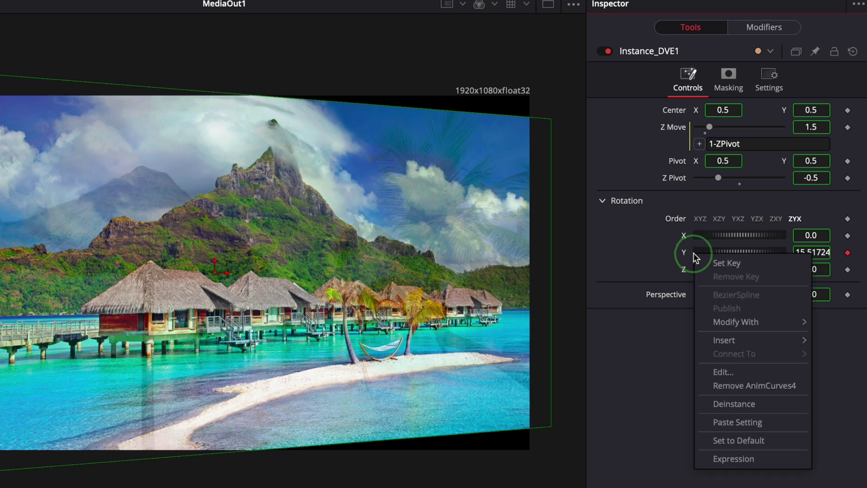
{"action": "left_click", "coordinate": [730, 404]}
{"action": "left_click", "coordinate": [808, 252]}
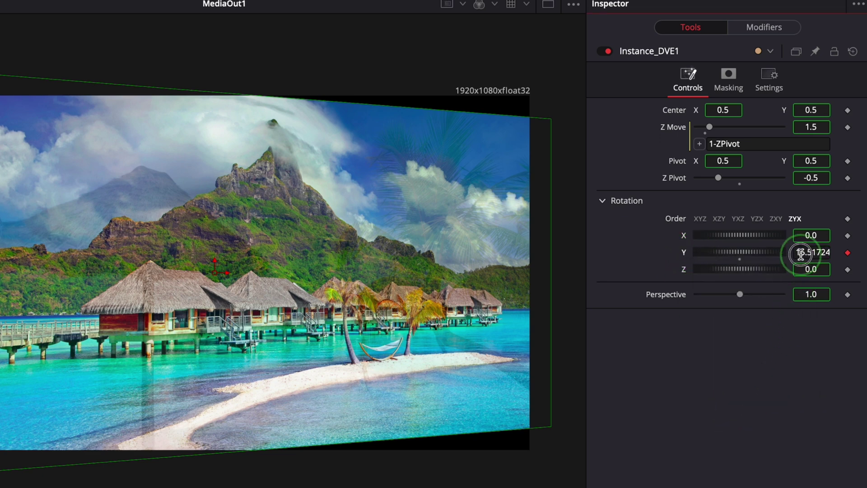
{"action": "type", "text": "0"}
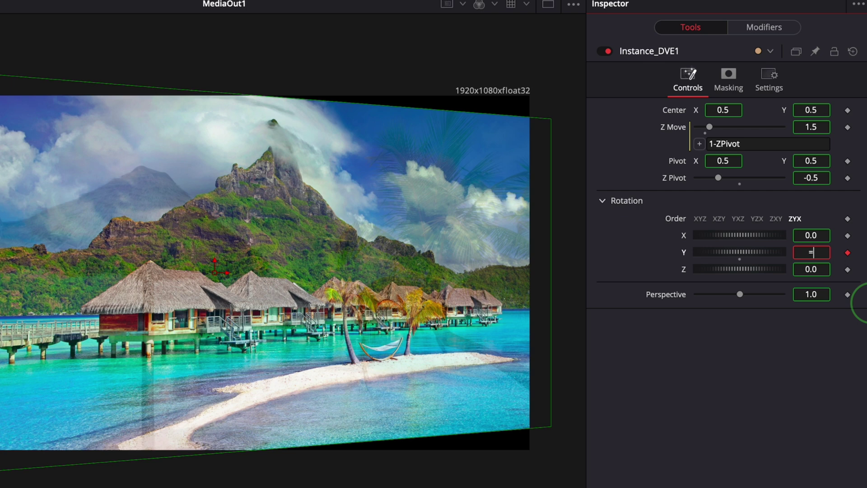
{"action": "key", "text": "Tab"}
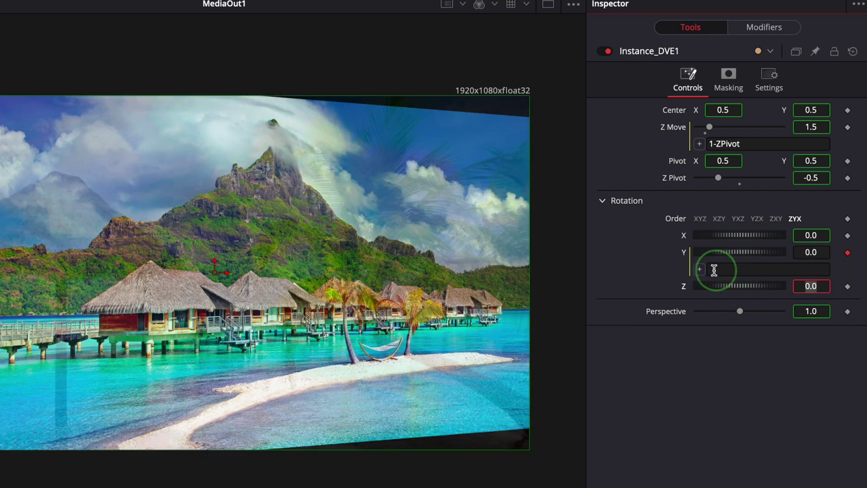
{"action": "left_click", "coordinate": [723, 269]}
{"action": "type", "text": "YRotation"}
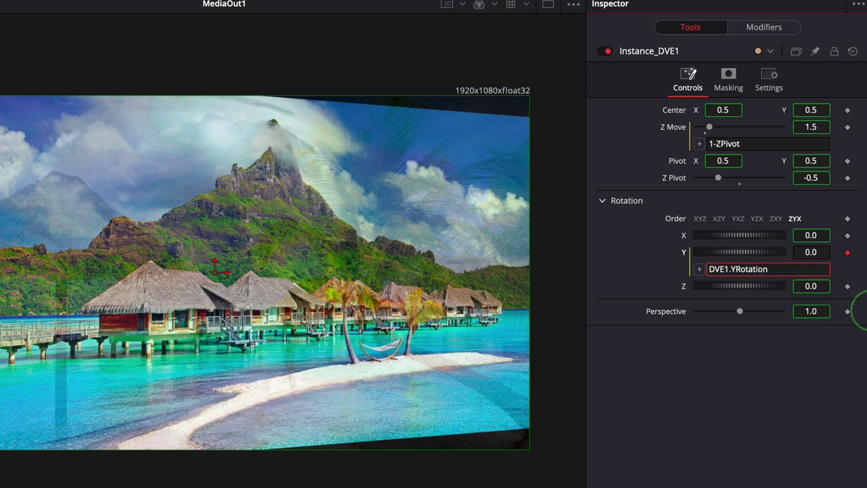
{"action": "type", "text": "-90"}
{"action": "key", "text": "Tab"}
- Scrub the cube rotation across the transition, stopping at frame 18
{"action": "left_click_drag", "start_coordinate": [0, 487], "coordinate": [0, 487]}
{"action": "left_click_drag", "start_coordinate": [194, 283], "coordinate": [437, 311]}
{"action": "left_click", "coordinate": [371, 479]}
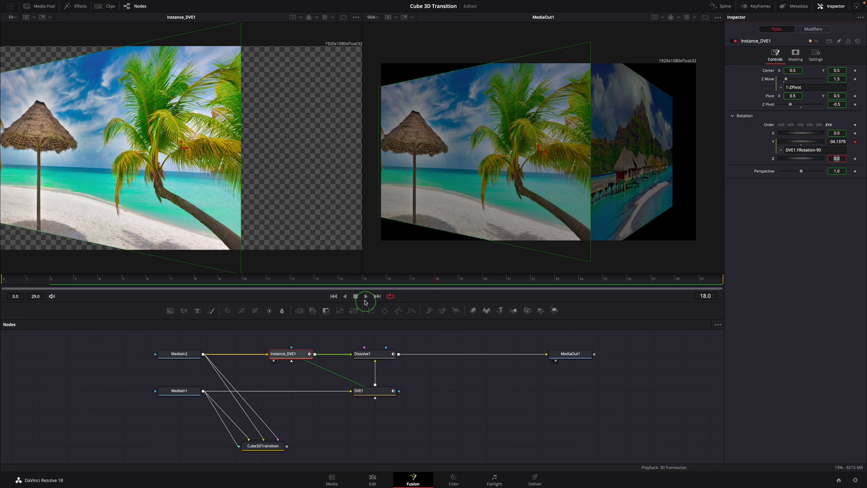
{"action": "left_click", "coordinate": [366, 297]}
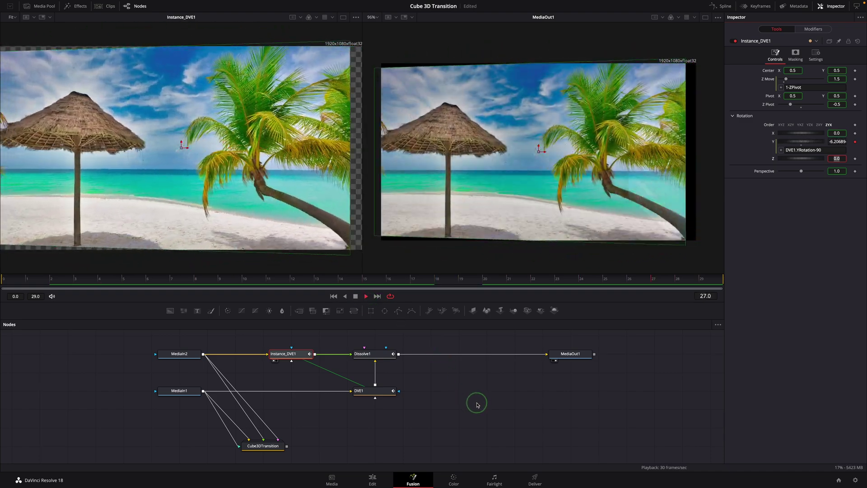
{"action": "left_click", "coordinate": [356, 296]}
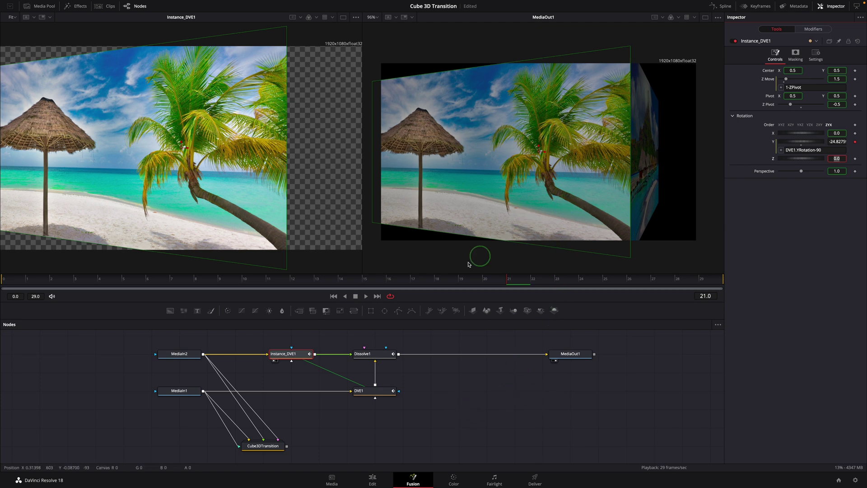
{"action": "left_click_drag", "start_coordinate": [276, 286], "coordinate": [361, 285]}
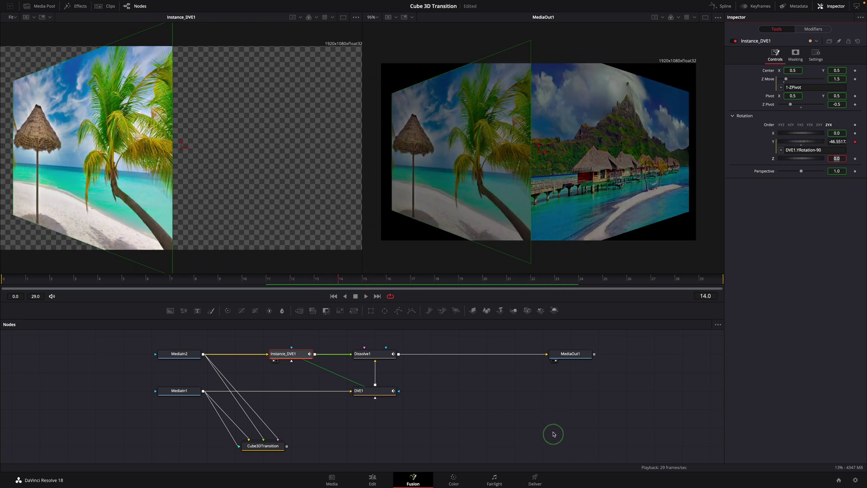
- Remove DVE1's 1-ZPivot Z Move expression and attach an Expression modifier to Z Move instead
{"action": "left_click", "coordinate": [366, 391]}
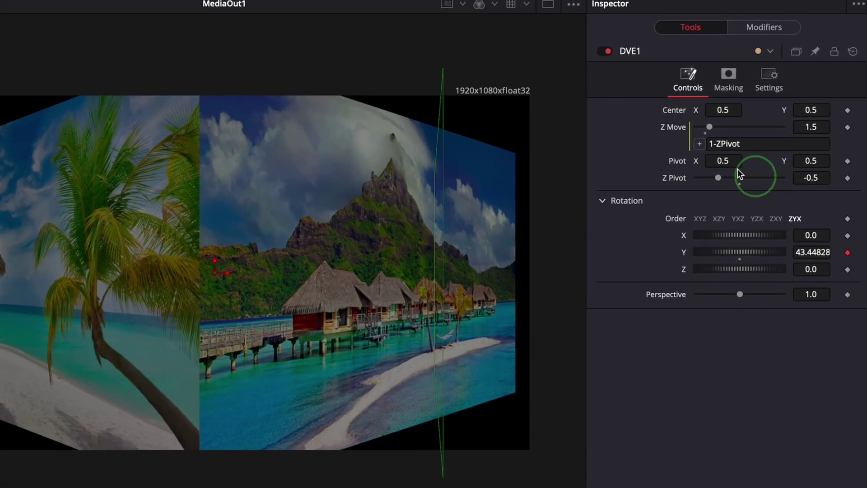
{"action": "right_click", "coordinate": [680, 128]}
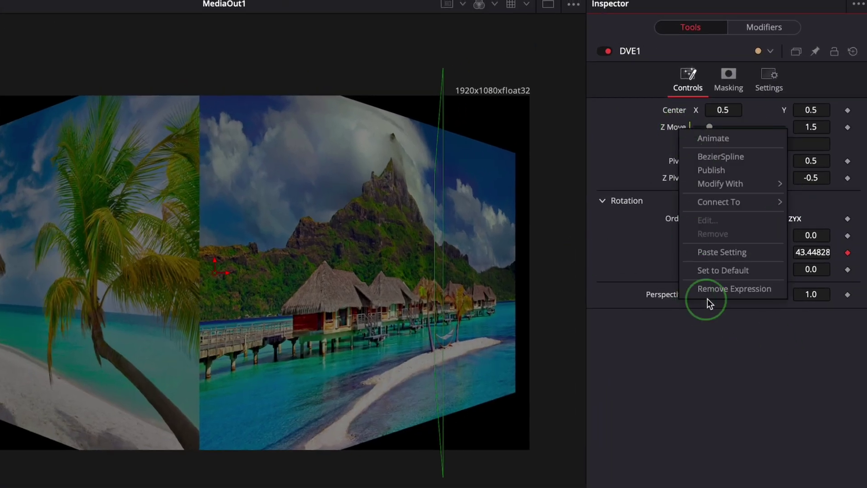
{"action": "left_click", "coordinate": [732, 293]}
{"action": "right_click", "coordinate": [677, 130]}
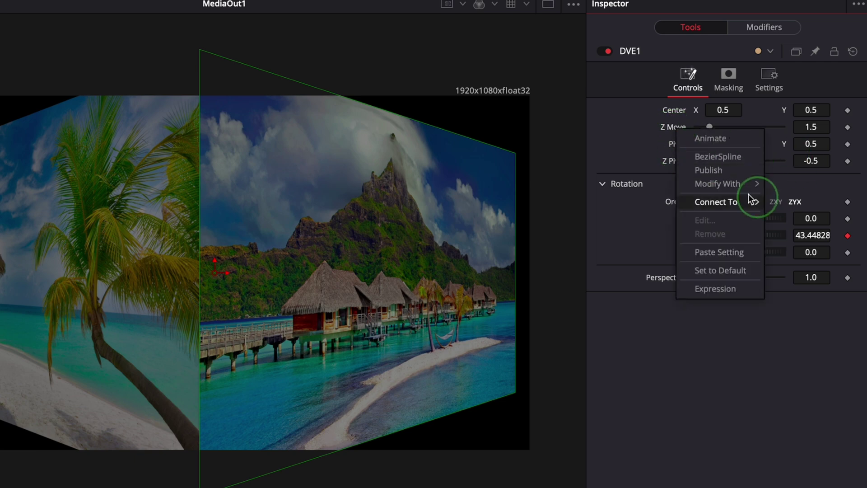
{"action": "mouse_move", "coordinate": [695, 184]}
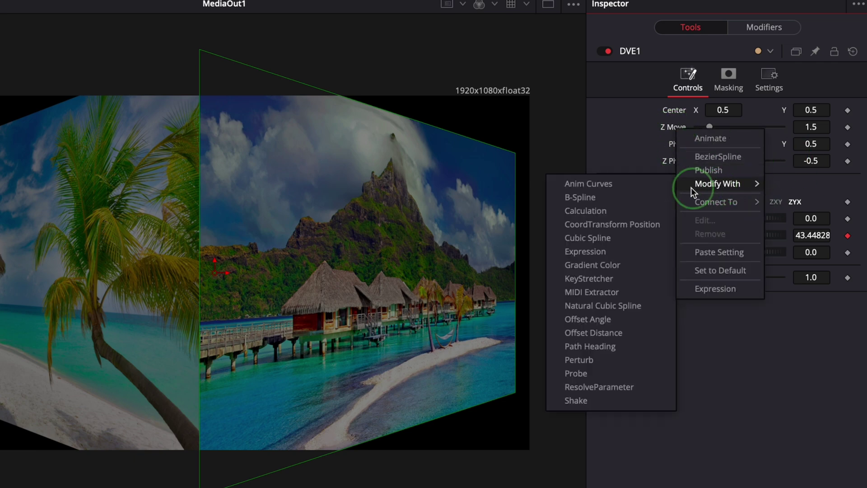
{"action": "left_click", "coordinate": [626, 252]}
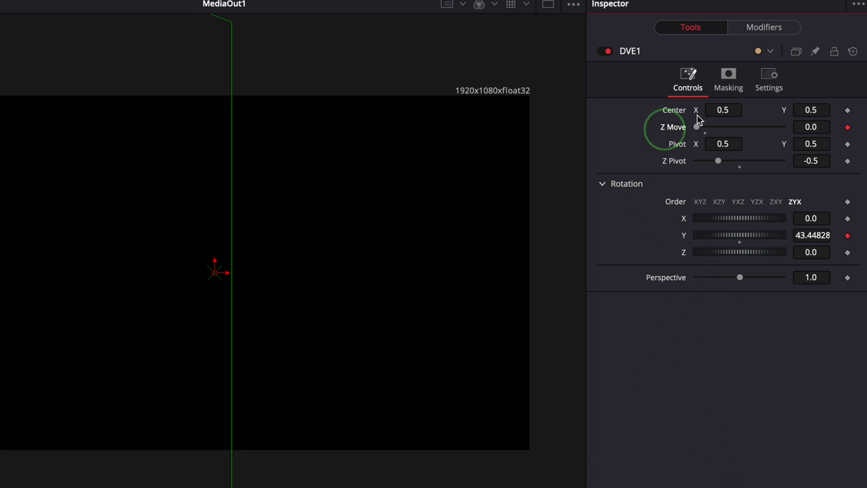
- Set Expression1's Number In 1 to the expression 1-DVE1.ZPivot, reading 1.5
{"action": "left_click", "coordinate": [751, 28]}
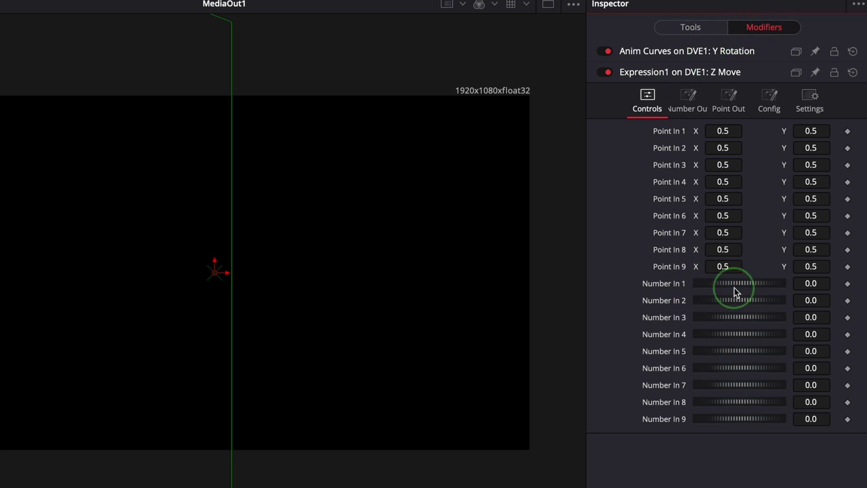
{"action": "type", "text": "="}
{"action": "key", "text": "Return"}
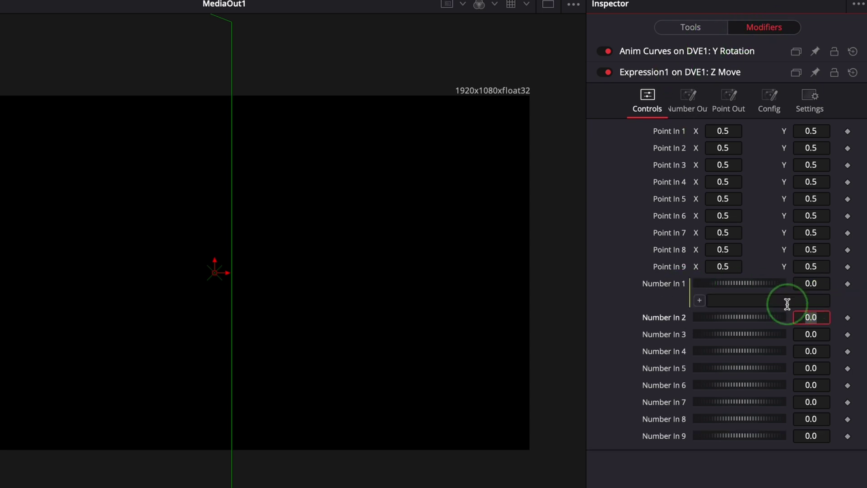
{"action": "type", "text": "1-DVE1.ZPi"}
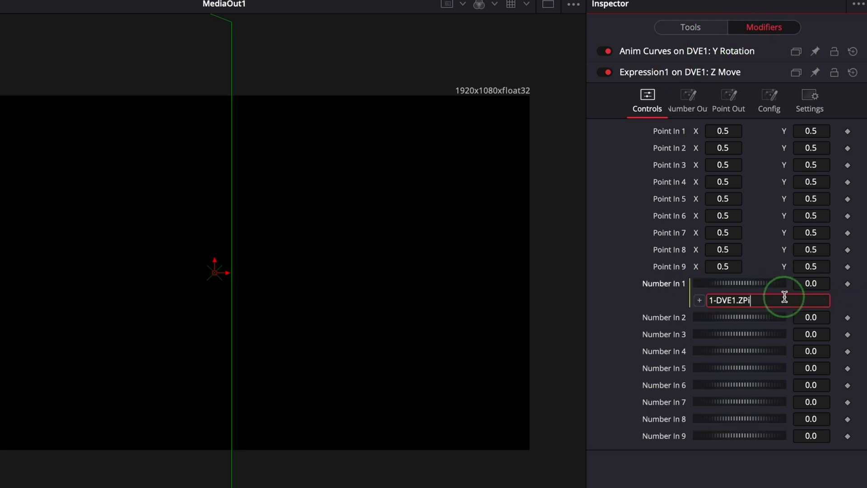
{"action": "type", "text": "vot"}
{"action": "key", "text": "Tab"}
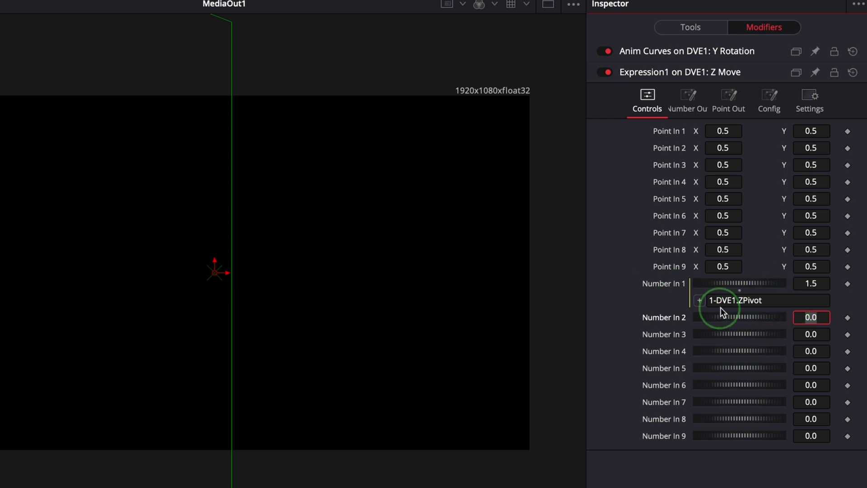
- Attach an Anim Curves modifier to Expression1's Number In 2
{"action": "right_click", "coordinate": [670, 321]}
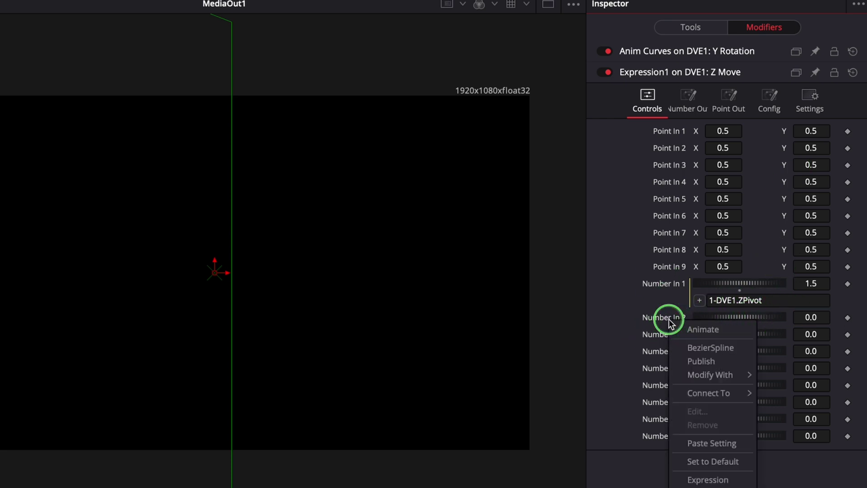
{"action": "mouse_move", "coordinate": [714, 374]}
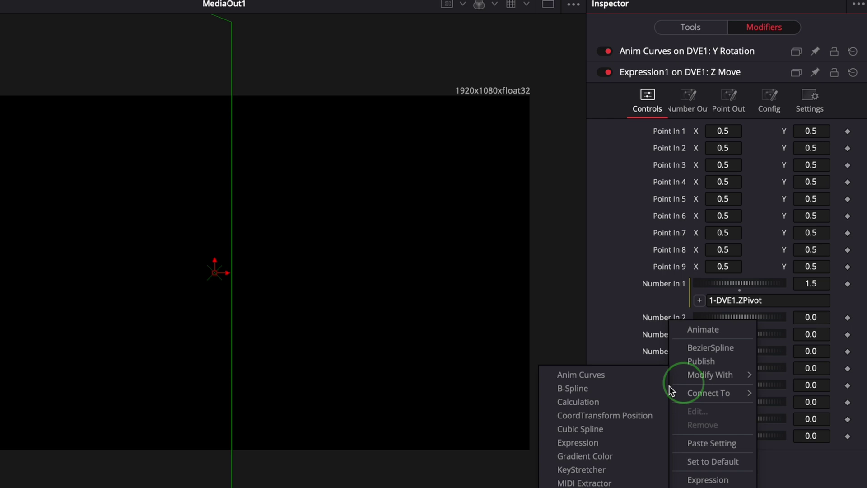
{"action": "left_click", "coordinate": [594, 376]}
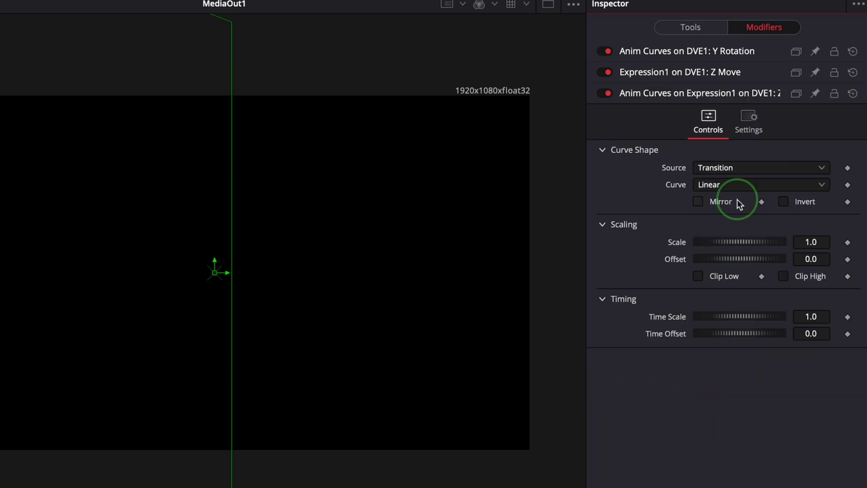
- Switch the curve to Custom and add a midpoint at In 0.5, Out 1.0
{"action": "left_click", "coordinate": [719, 186]}
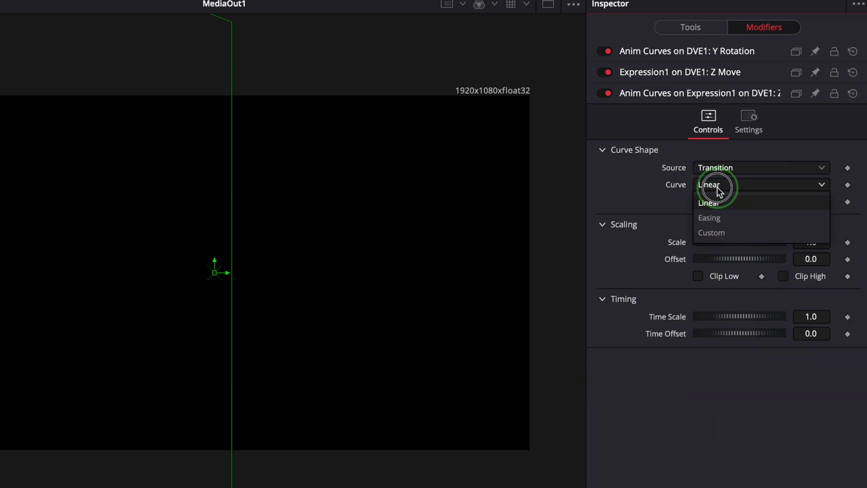
{"action": "left_click", "coordinate": [713, 232]}
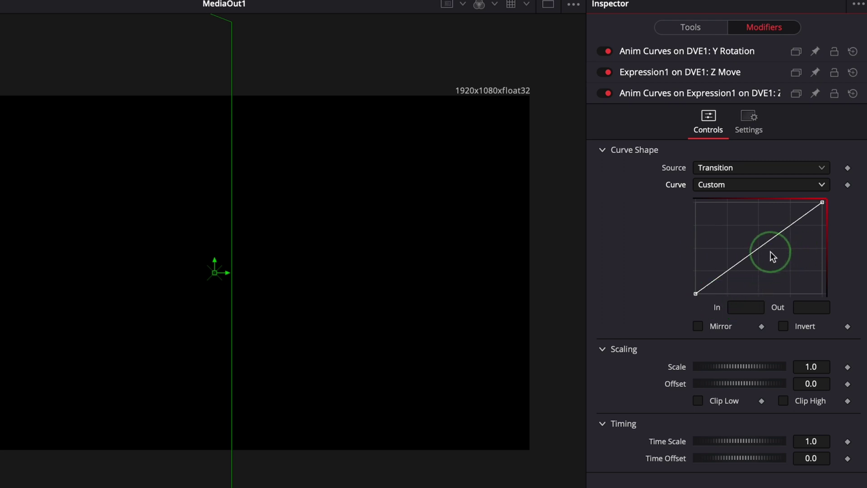
{"action": "left_click", "coordinate": [756, 250]}
{"action": "left_click", "coordinate": [746, 306]}
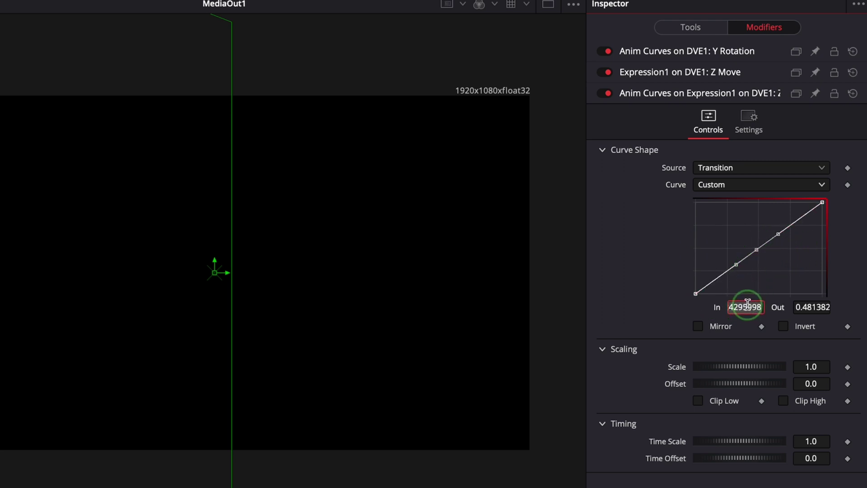
{"action": "type", "text": "0.5"}
{"action": "key", "text": "Tab"}
{"action": "type", "text": "1"}
{"action": "key", "text": "Tab"}
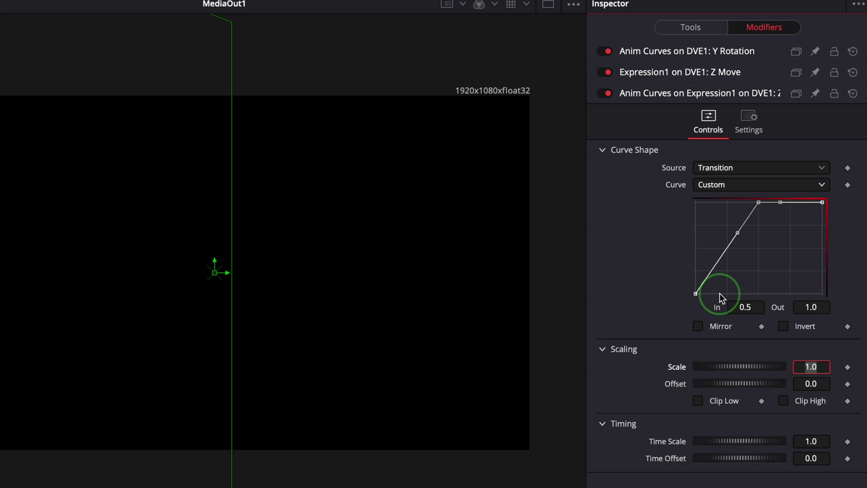
- Drop the curve's end point Out value to 0.0
{"action": "left_click", "coordinate": [822, 201]}
{"action": "double_click", "coordinate": [823, 306]}
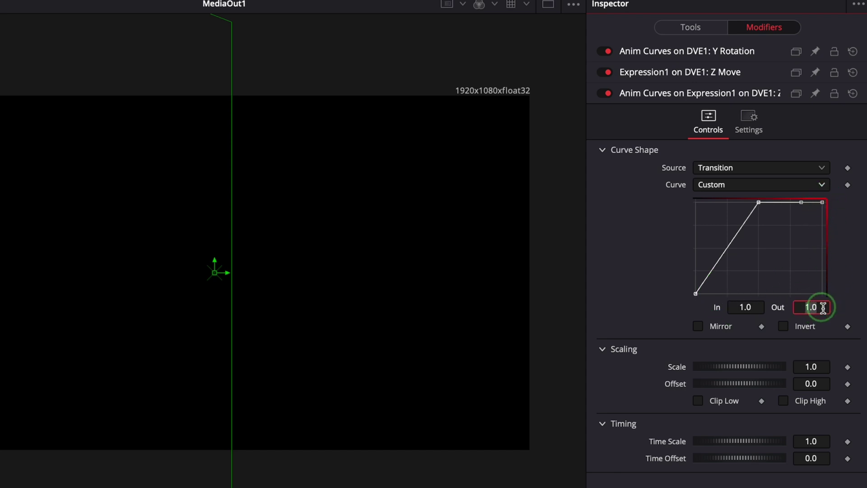
{"action": "type", "text": "0"}
{"action": "key", "text": "Return"}
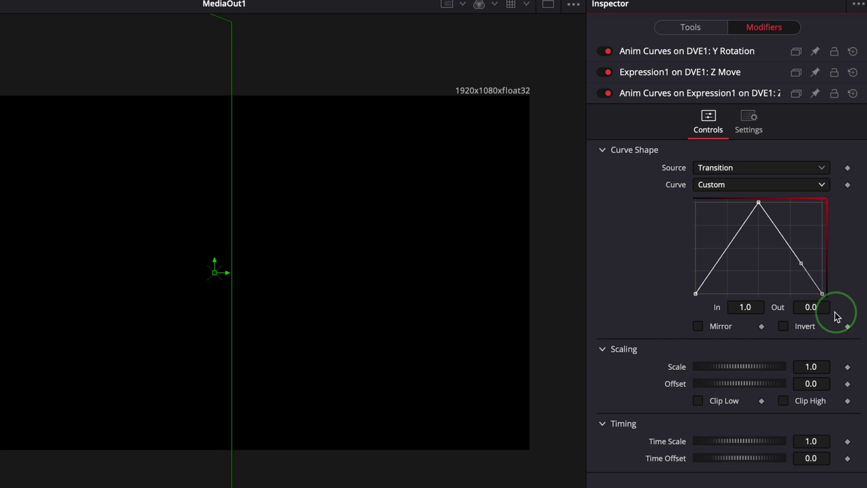
- Enter n1*n2 as the Number Expression in Expression1's Number Out settings on DVE1 Z Move
{"action": "left_click", "coordinate": [656, 75]}
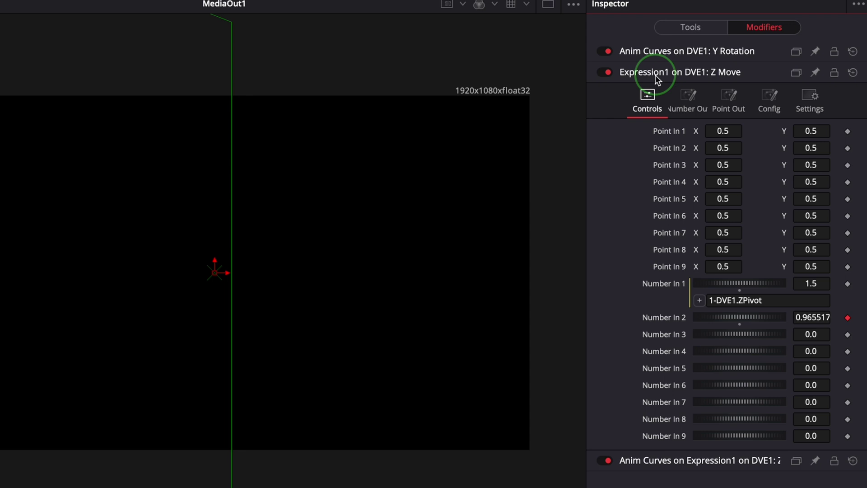
{"action": "left_click", "coordinate": [694, 105]}
{"action": "left_click", "coordinate": [714, 131]}
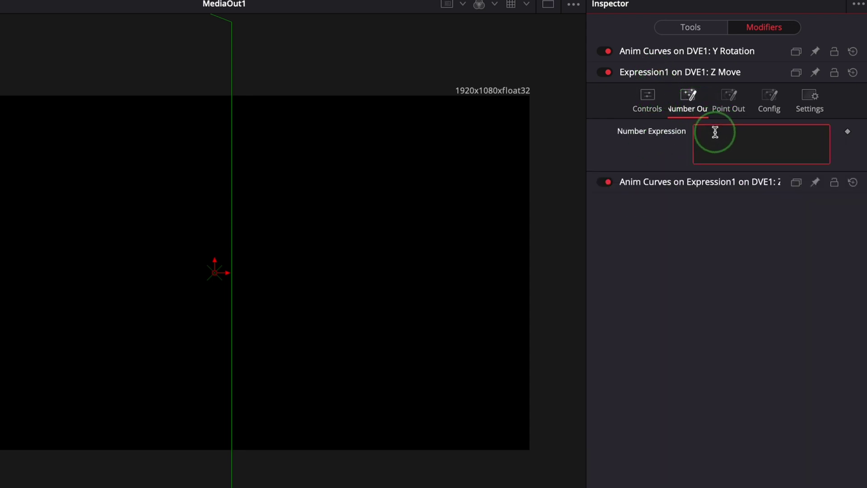
{"action": "type", "text": "n"}
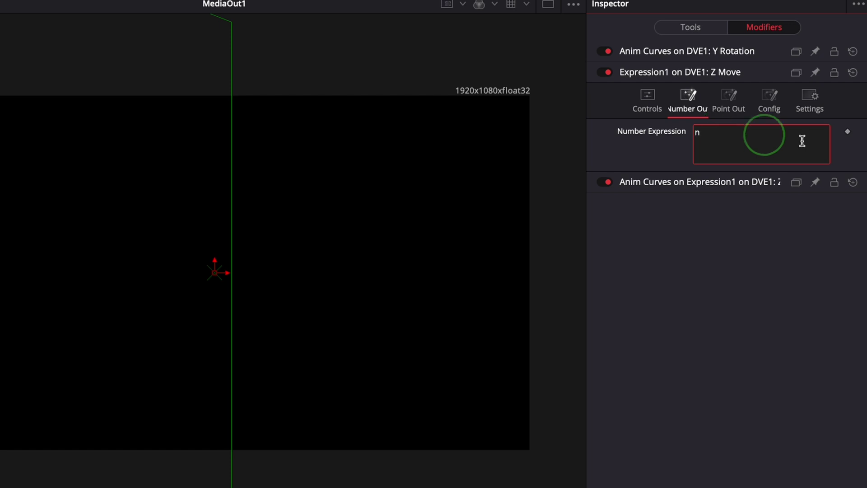
{"action": "type", "text": "1*"}
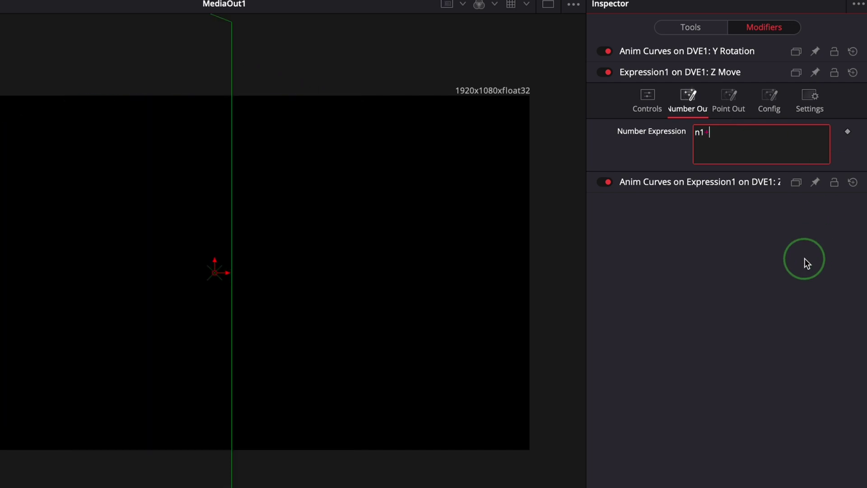
{"action": "type", "text": "n2"}
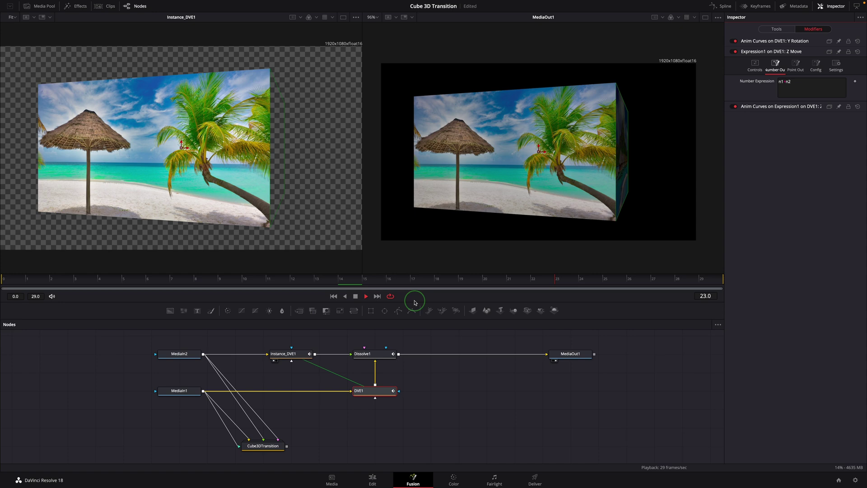
- Set Expression1's Anim Curves Scale to 0.6, previewing the cube rotation before and after
{"action": "left_click", "coordinate": [356, 302]}
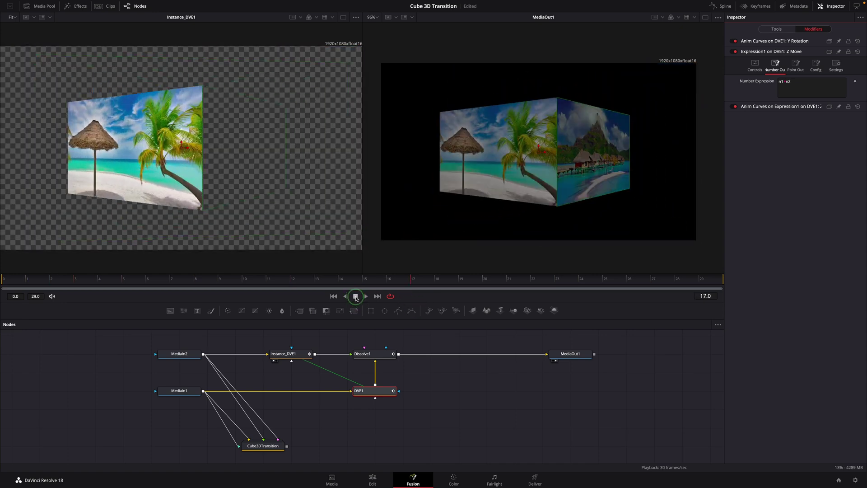
{"action": "left_click", "coordinate": [356, 297]}
{"action": "left_click", "coordinate": [549, 254]}
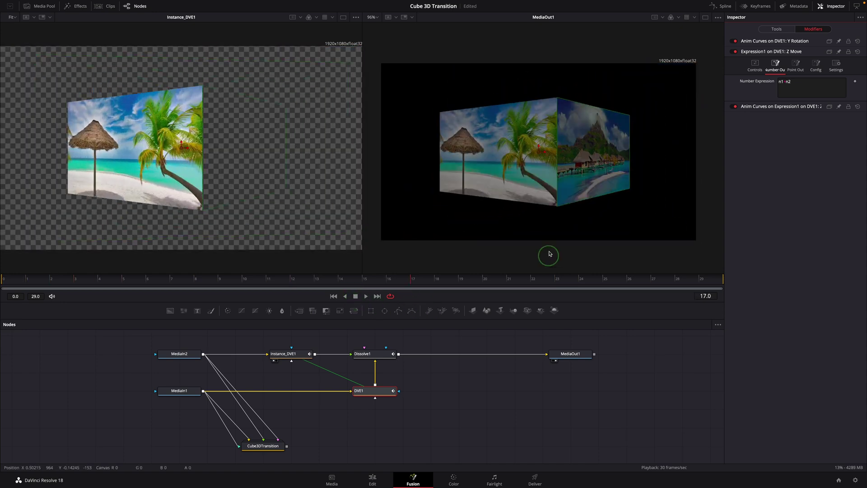
{"action": "left_click", "coordinate": [783, 108]}
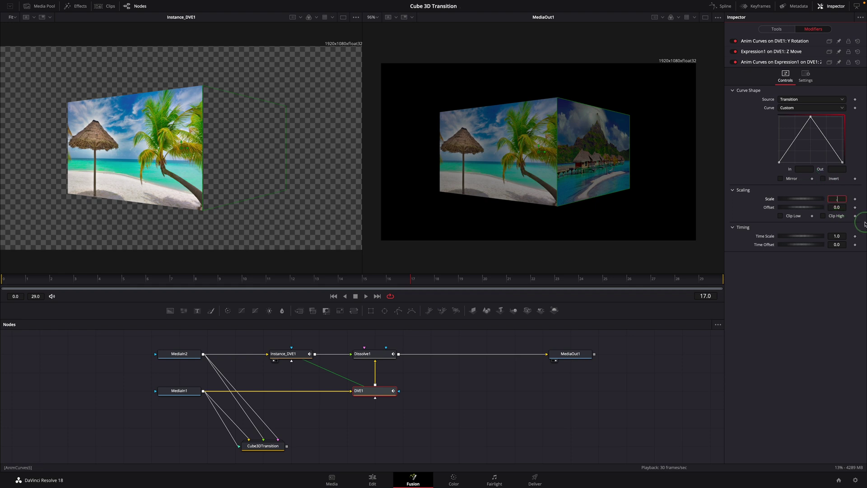
{"action": "key", "text": "Tab"}
{"action": "left_click", "coordinate": [366, 295]}
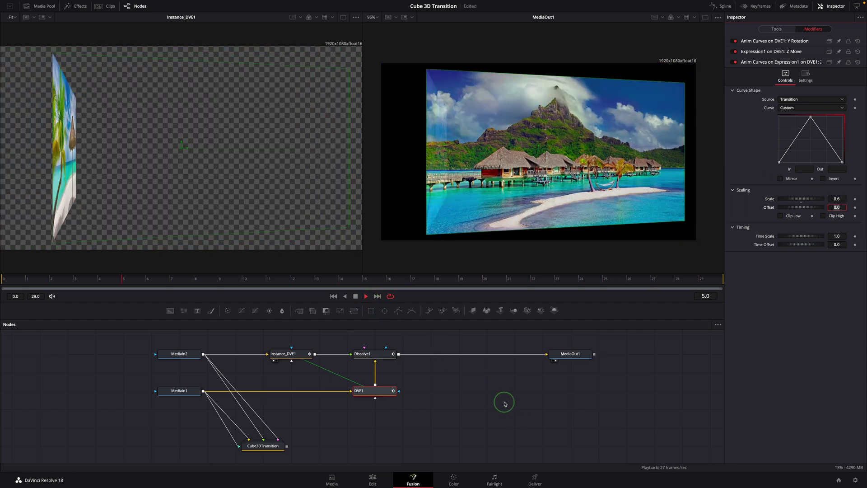
{"action": "left_click", "coordinate": [356, 296]}
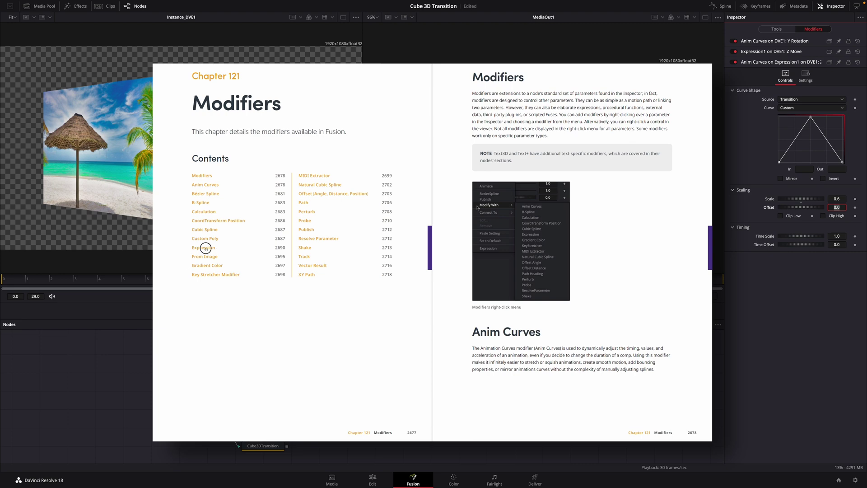
{"action": "left_click", "coordinate": [205, 247]}
{"action": "left_click", "coordinate": [627, 324]}
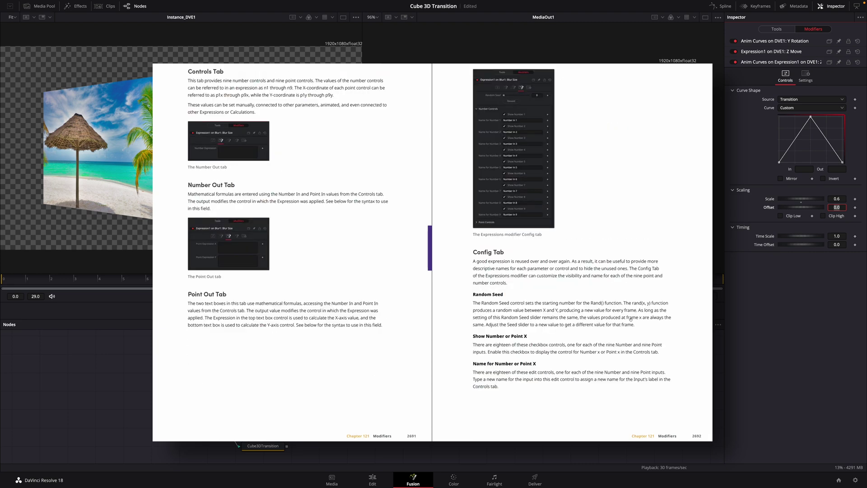
{"action": "left_click", "coordinate": [623, 322]}
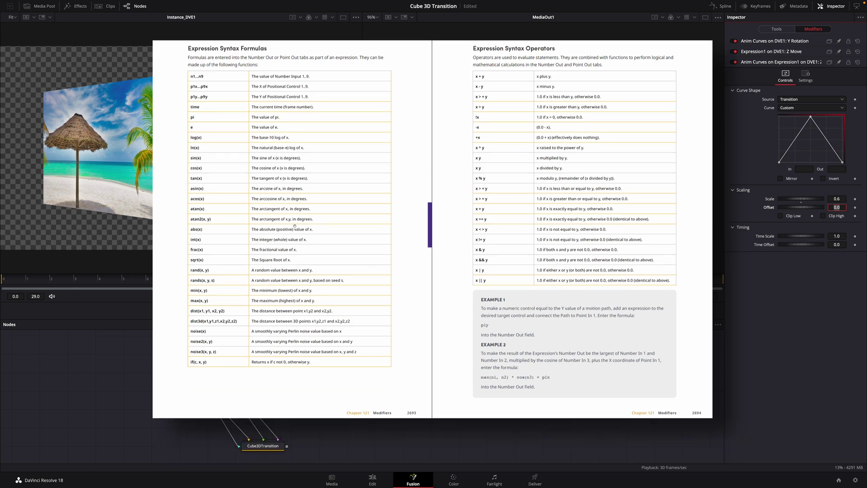
{"action": "left_click", "coordinate": [7, 277]}
{"action": "left_click_drag", "start_coordinate": [24, 284], "coordinate": [96, 287]}
- Scrub around frame 25 and play the cube transition, ending back at frame 13
{"action": "scroll", "coordinate": [459, 177], "scroll_direction": "up", "scroll_amount": 5}
{"action": "scroll", "coordinate": [537, 137], "scroll_direction": "down", "scroll_amount": 5}
{"action": "left_click", "coordinate": [620, 279]}
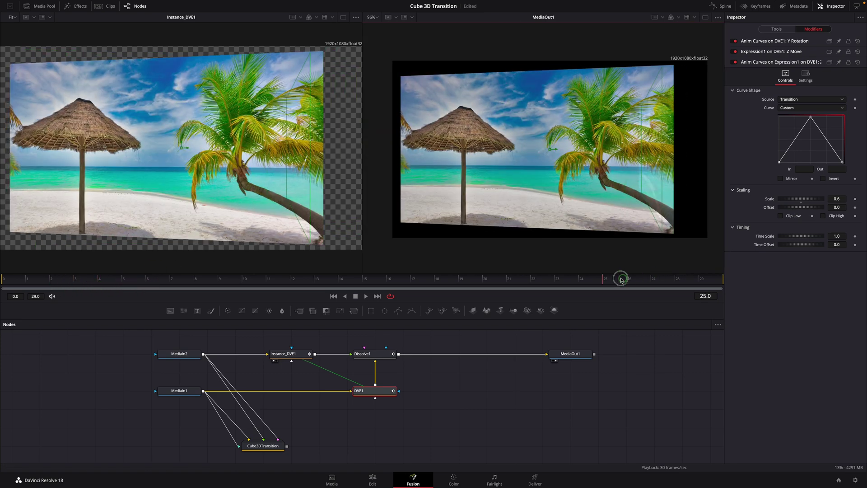
{"action": "mouse_move", "coordinate": [621, 279]}
{"action": "left_mouse_down"}
{"action": "mouse_move", "coordinate": [557, 280]}
{"action": "mouse_move", "coordinate": [625, 280]}
{"action": "mouse_move", "coordinate": [617, 282]}
{"action": "left_mouse_up"}
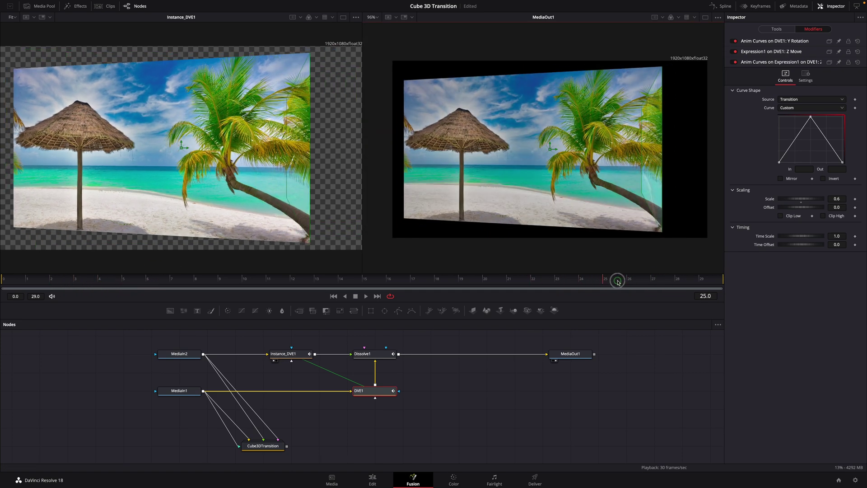
{"action": "left_click", "coordinate": [366, 296]}
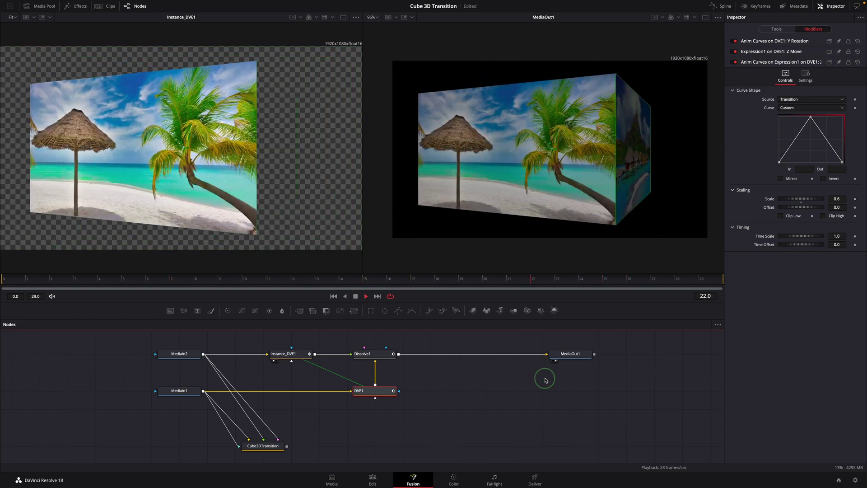
{"action": "key", "text": "space"}
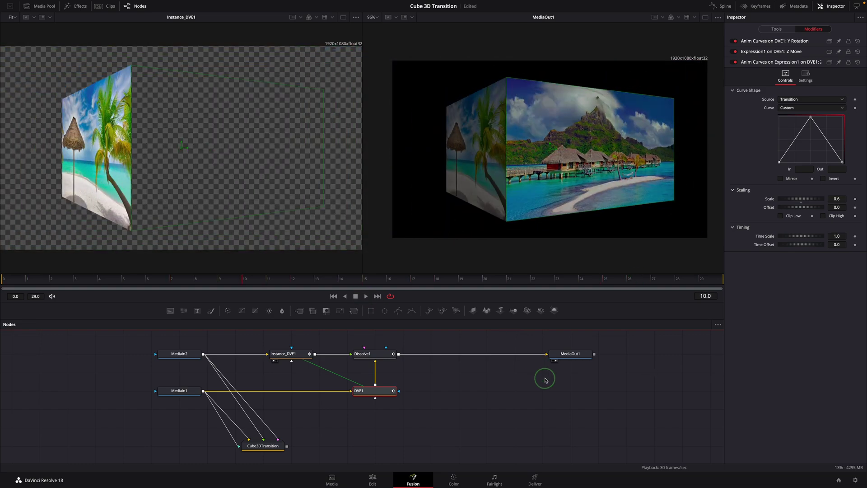
{"action": "left_click_drag", "start_coordinate": [497, 284], "coordinate": [652, 285]}
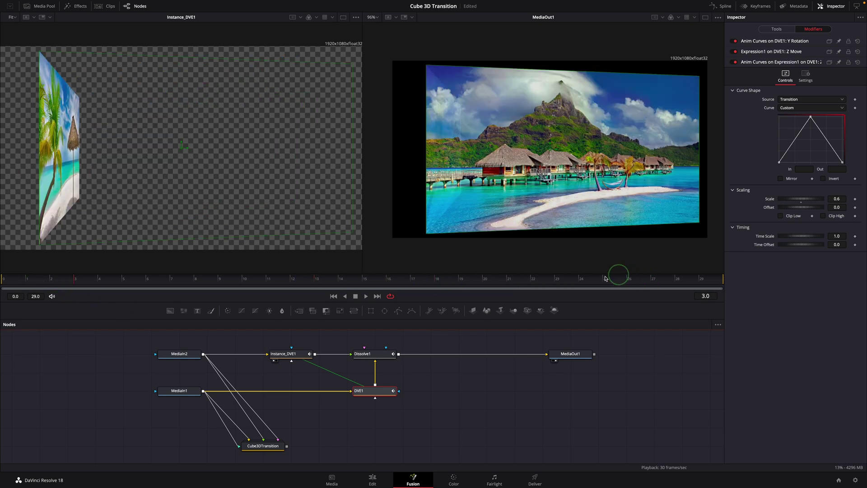
- Switch Dissolve1's Anim Curves to Custom and add a point at In 0.15, Out 0
{"action": "left_click", "coordinate": [390, 356]}
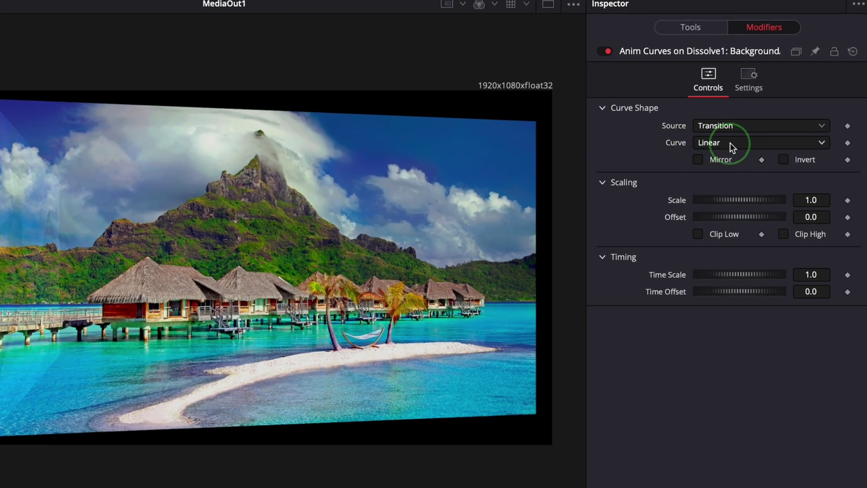
{"action": "left_click", "coordinate": [730, 143]}
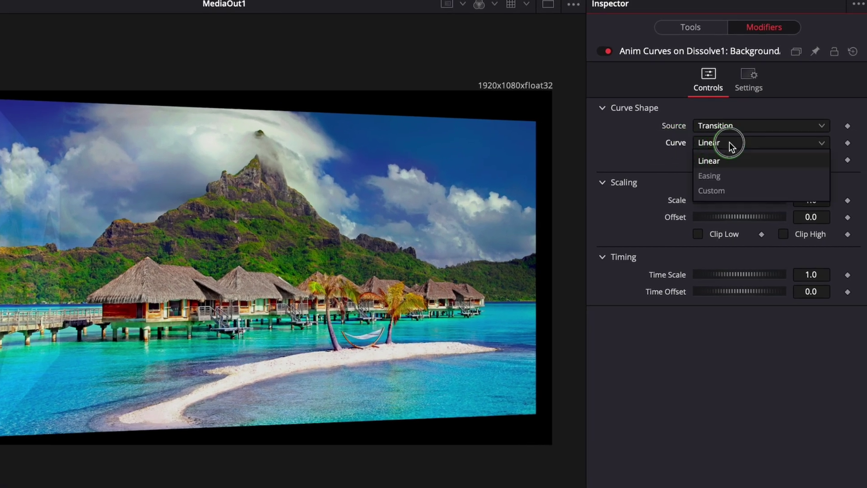
{"action": "left_click", "coordinate": [711, 192]}
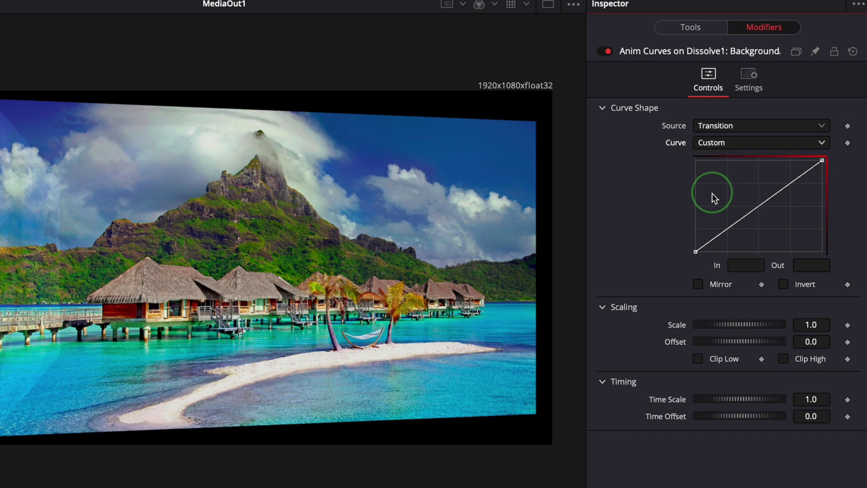
{"action": "left_click", "coordinate": [723, 235]}
{"action": "left_click", "coordinate": [736, 264]}
{"action": "left_click", "coordinate": [848, 334]}
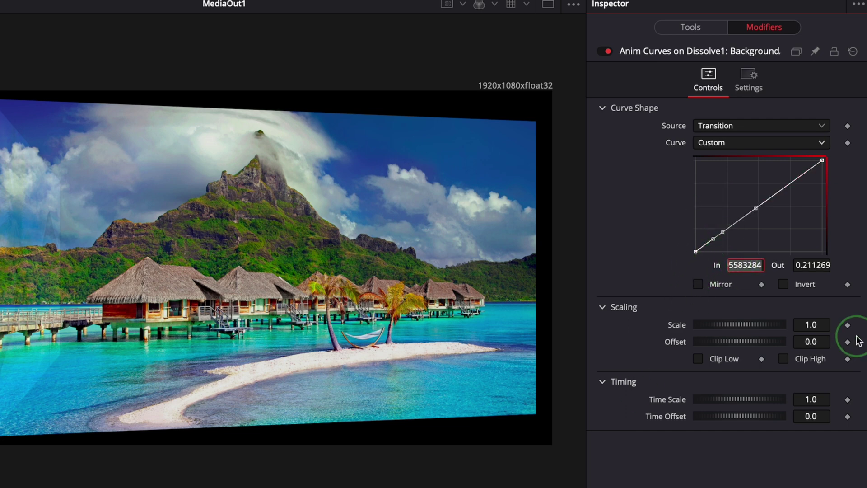
{"action": "type", "text": ".15"}
{"action": "key", "text": "Tab"}
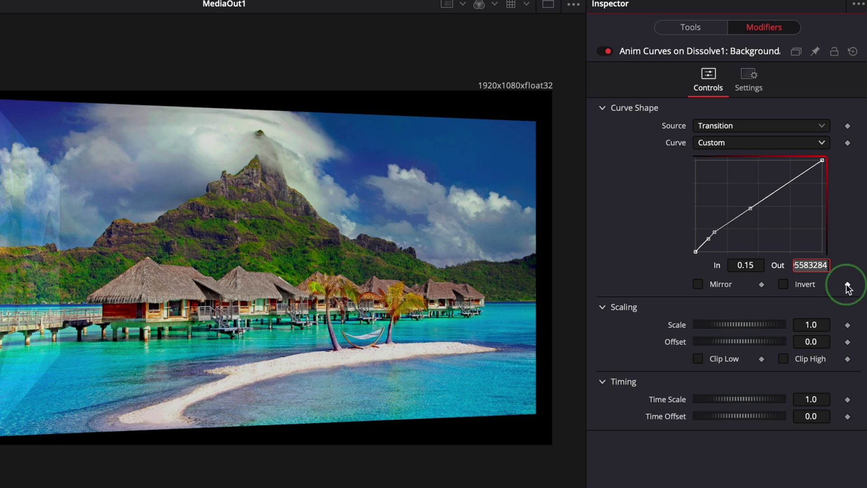
{"action": "type", "text": "0"}
{"action": "key", "text": "Tab"}
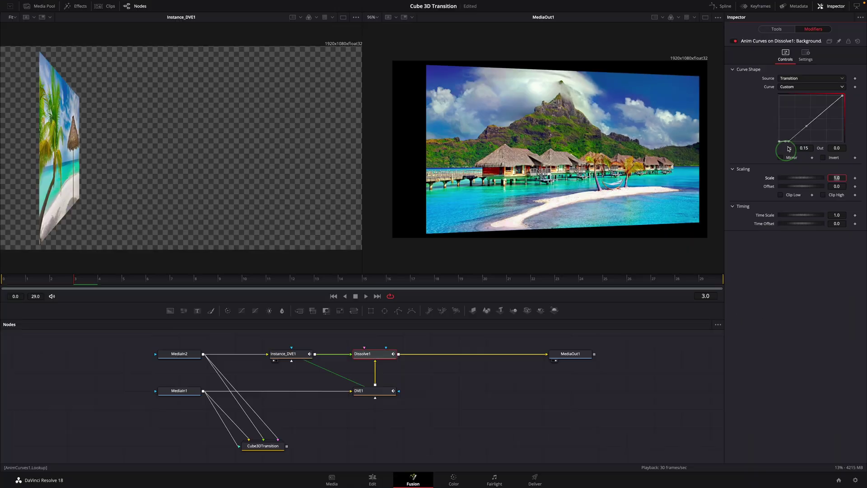
- Add a second custom curve point at In 0.85, Out 1.0
{"action": "left_click_drag", "start_coordinate": [103, 288], "coordinate": [194, 290]}
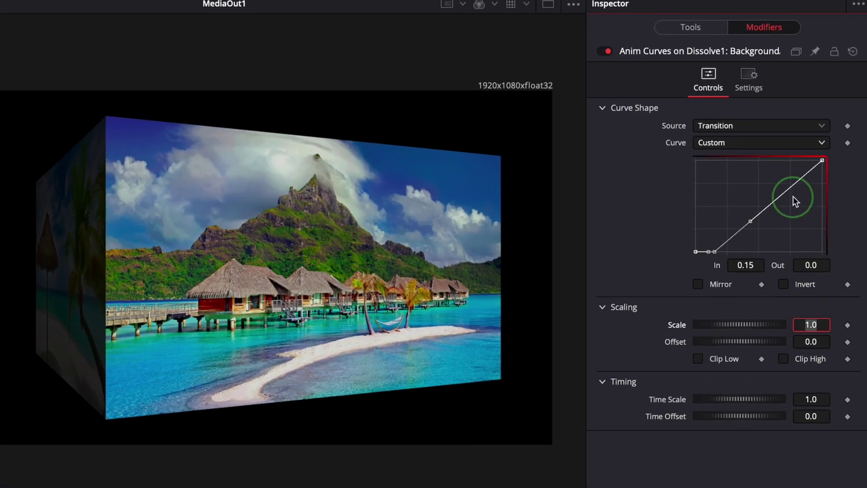
{"action": "left_click", "coordinate": [802, 183]}
{"action": "left_click", "coordinate": [745, 265]}
{"action": "type", "text": "0.85"}
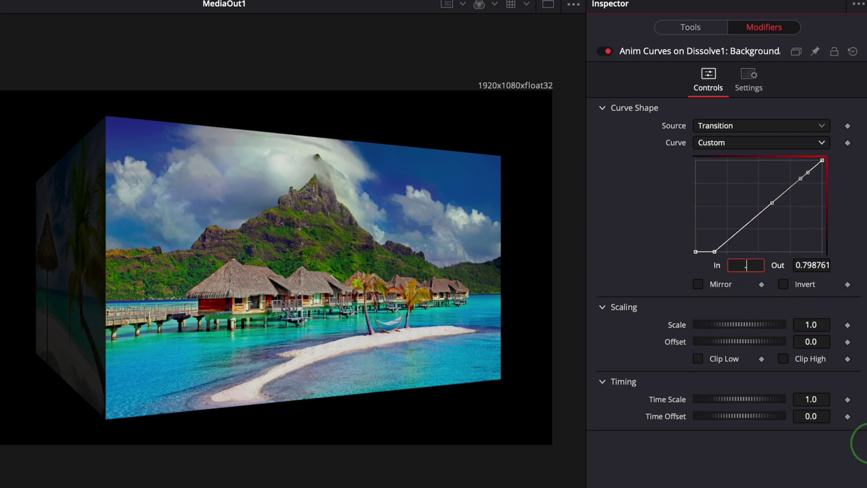
{"action": "key", "text": "Tab"}
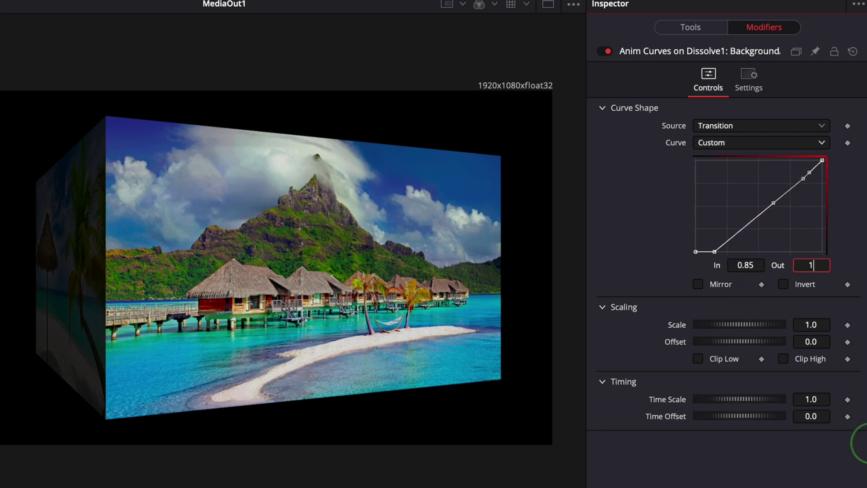
{"action": "type", "text": "1"}
{"action": "key", "text": "Tab"}
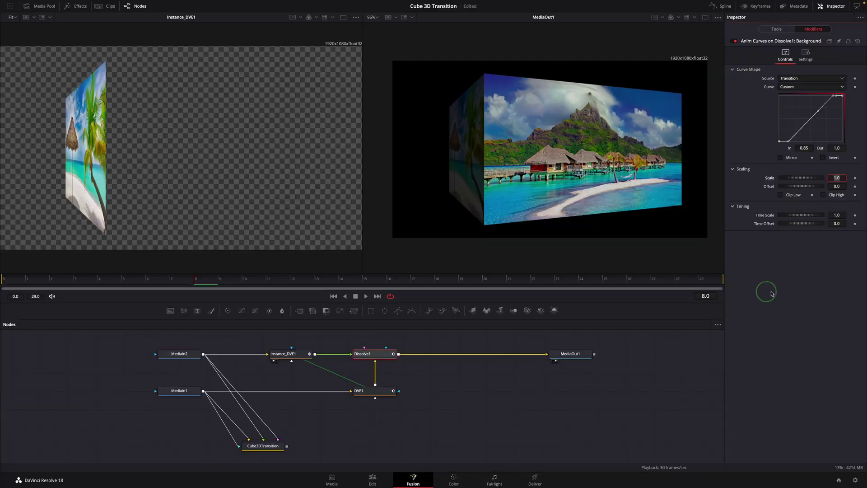
- Scrub and play the fake cube transition to review the custom dissolve, then save with Ctrl+S
{"action": "left_click_drag", "start_coordinate": [663, 291], "coordinate": [529, 300]}
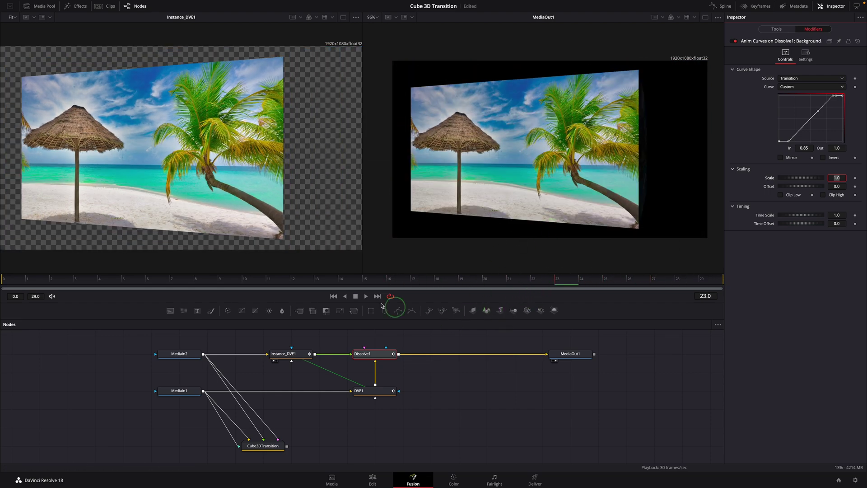
{"action": "left_click", "coordinate": [364, 296]}
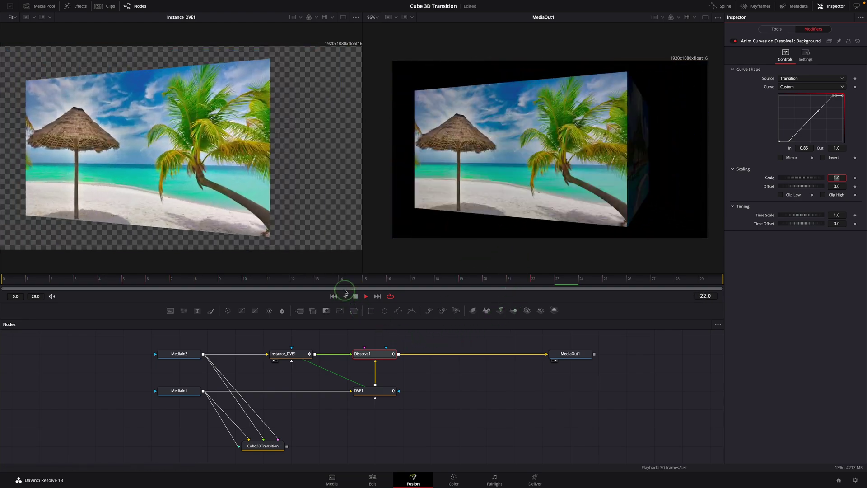
{"action": "left_click", "coordinate": [356, 296]}
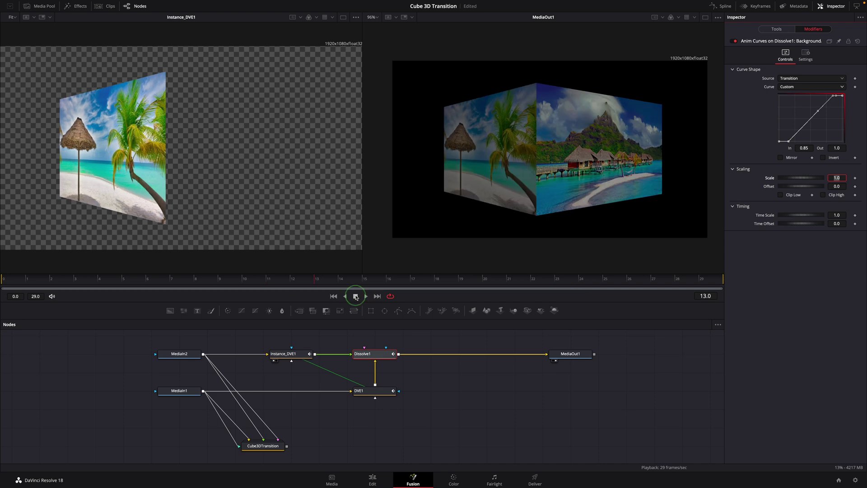
{"action": "left_click_drag", "start_coordinate": [318, 282], "coordinate": [578, 293]}
{"action": "left_click", "coordinate": [405, 283]}
{"action": "left_click_drag", "start_coordinate": [404, 282], "coordinate": [444, 391]}
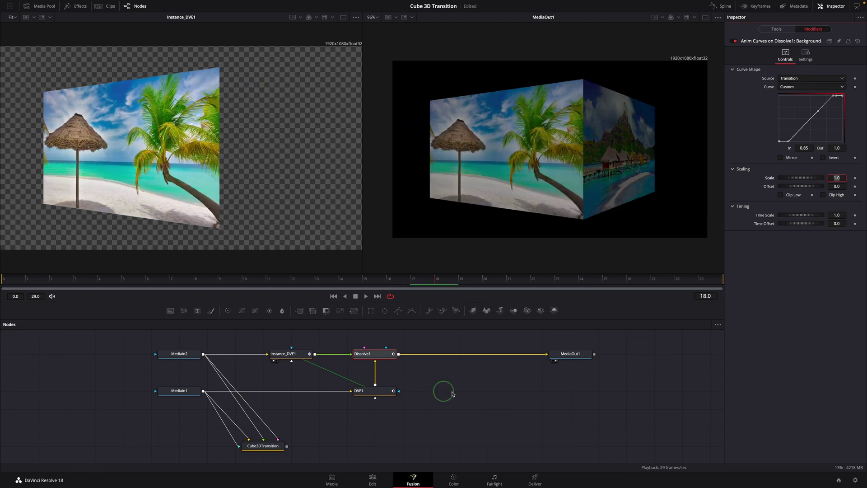
{"action": "key", "text": "ctrl+s"}
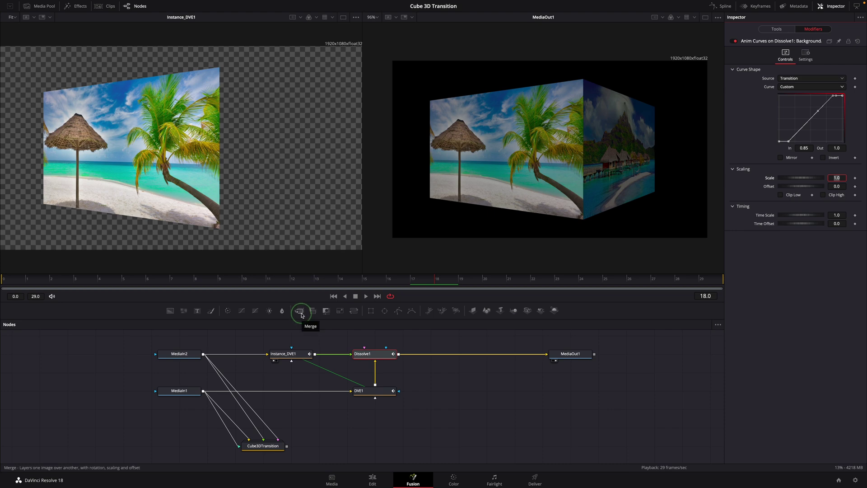
- Insert Merge1 between MediaIn1 and DVE1, fed by MediaIn1, flipped vertically at Center Y -0.524, Blend 0.3
{"action": "left_click_drag", "start_coordinate": [302, 314], "coordinate": [291, 391]}
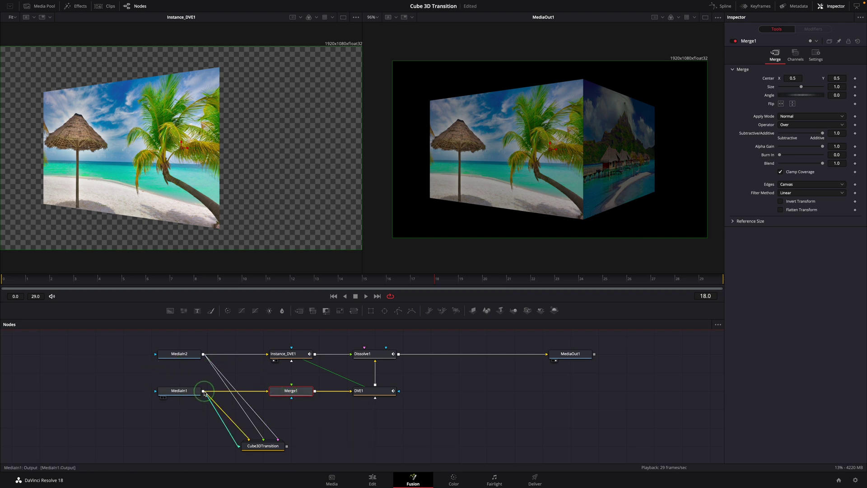
{"action": "left_click_drag", "start_coordinate": [203, 391], "coordinate": [297, 399]}
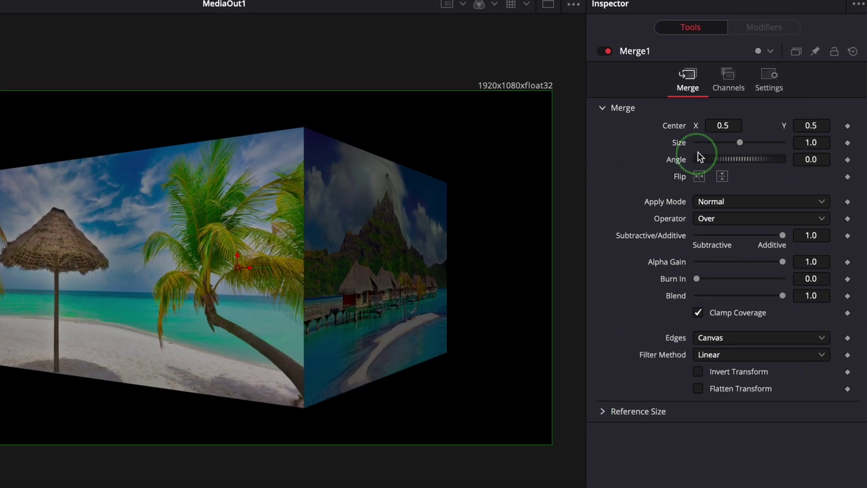
{"action": "left_click", "coordinate": [722, 176]}
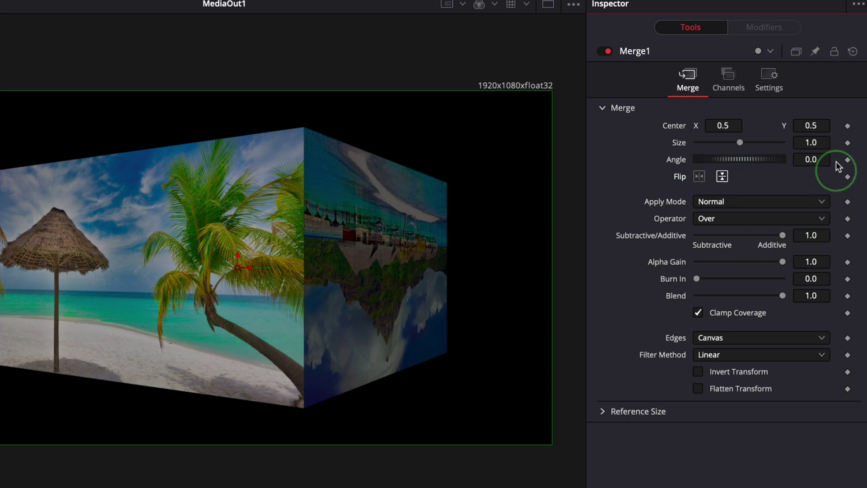
{"action": "left_click_drag", "start_coordinate": [822, 126], "coordinate": [128, 253]}
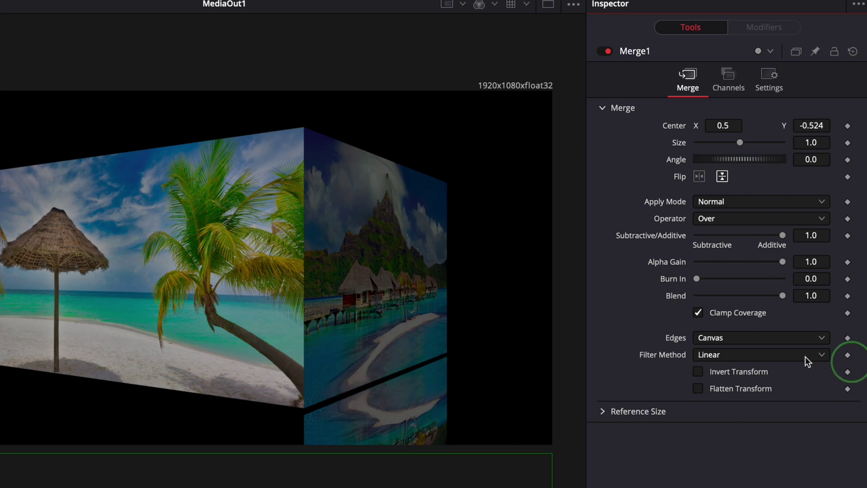
{"action": "left_click_drag", "start_coordinate": [782, 295], "coordinate": [723, 295]}
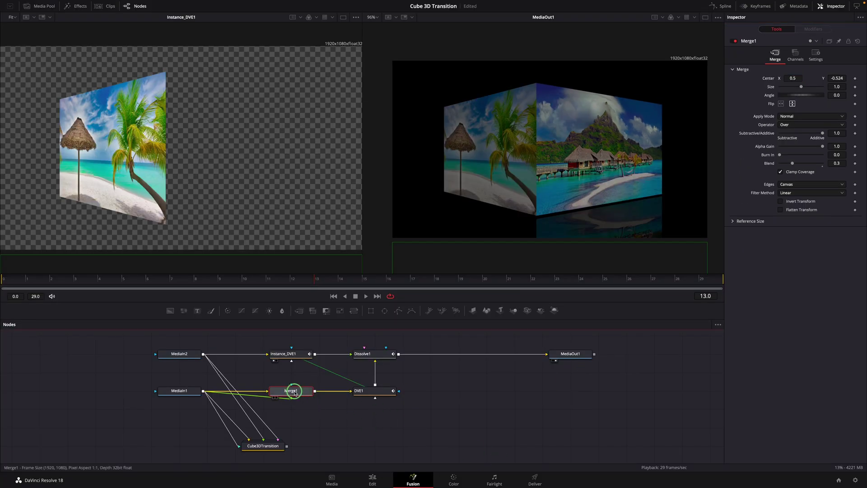
- Paste an instance of Merge1 between MediaIn2 and Instance_DVE1, with MediaIn2 wired into its foreground
{"action": "right_click", "coordinate": [294, 392]}
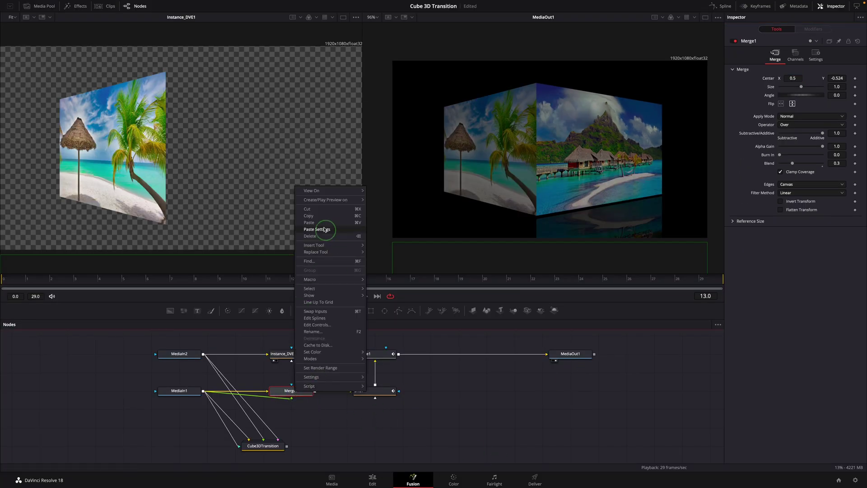
{"action": "left_click", "coordinate": [318, 221]}
{"action": "left_click", "coordinate": [328, 421]}
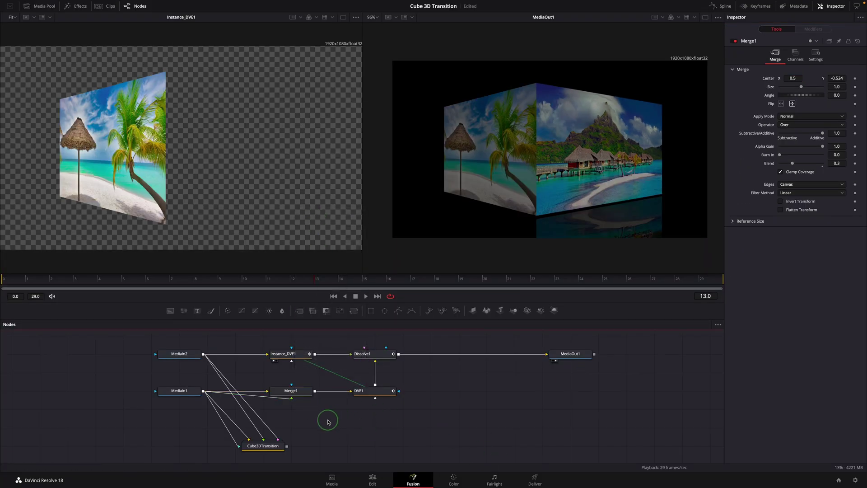
{"action": "right_click", "coordinate": [328, 421]}
{"action": "left_click", "coordinate": [347, 410]}
{"action": "left_click_drag", "start_coordinate": [343, 424], "coordinate": [247, 361]}
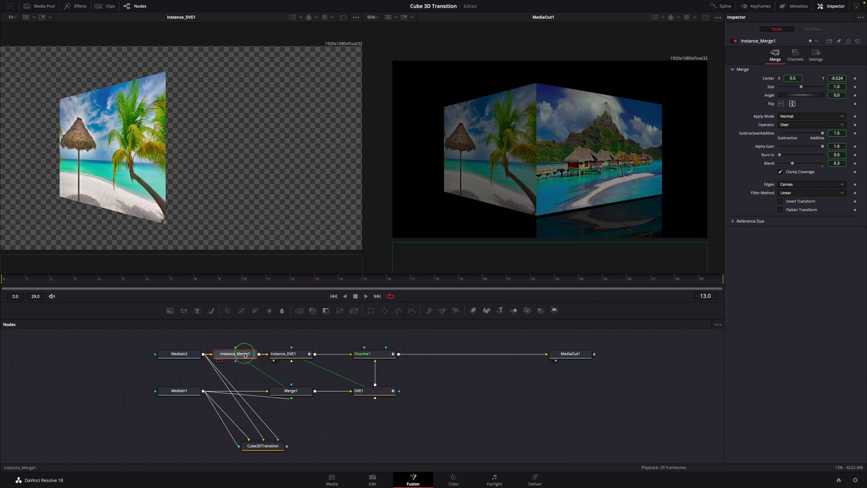
{"action": "left_click", "coordinate": [242, 357]}
{"action": "left_click", "coordinate": [203, 356]}
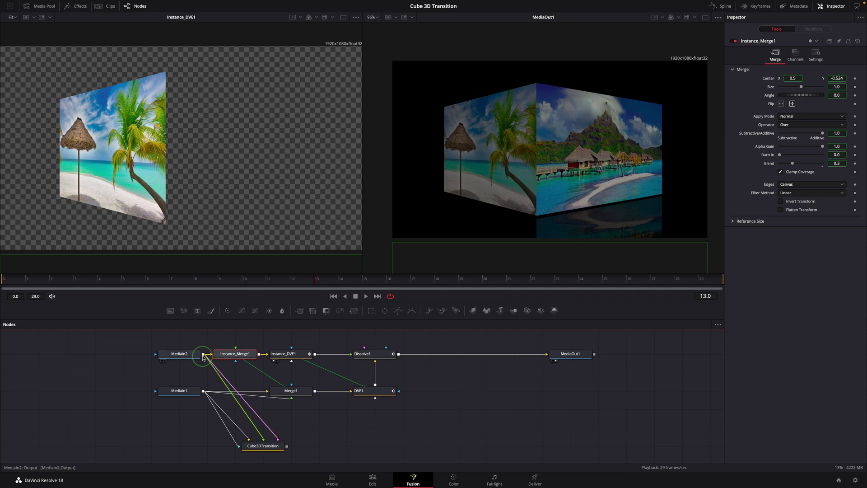
{"action": "left_click_drag", "start_coordinate": [203, 356], "coordinate": [164, 358]}
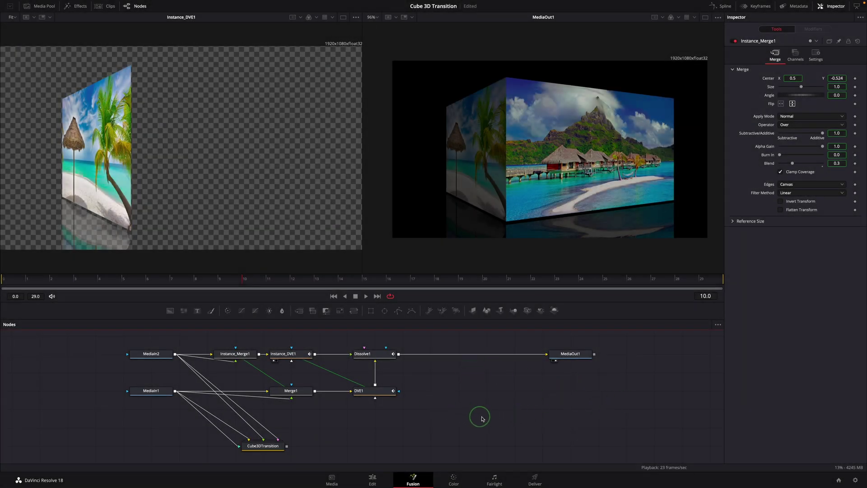
- Route Cube3DTransition to MediaOut1 and play the 3D cube version
{"action": "left_click_drag", "start_coordinate": [274, 446], "coordinate": [546, 354]}
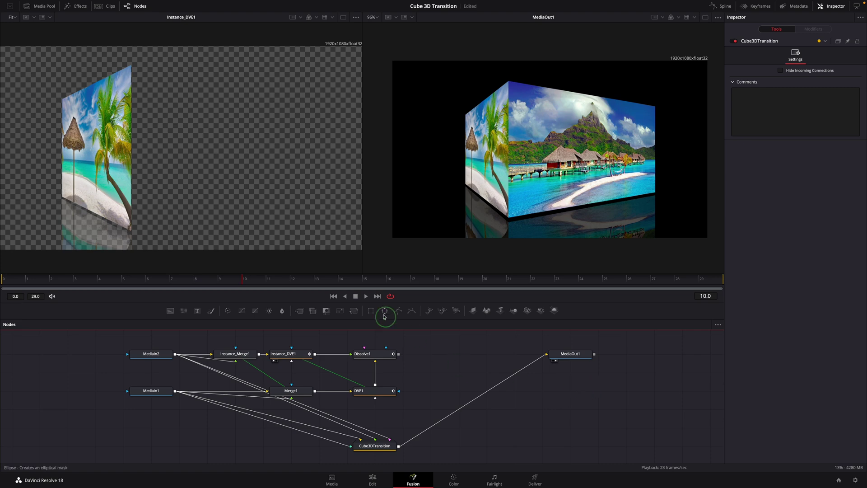
{"action": "left_click", "coordinate": [367, 296]}
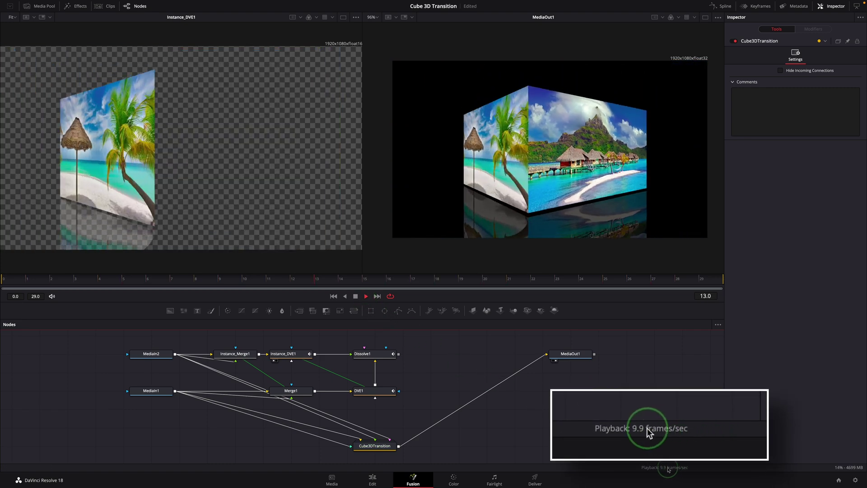
{"action": "left_click", "coordinate": [355, 296]}
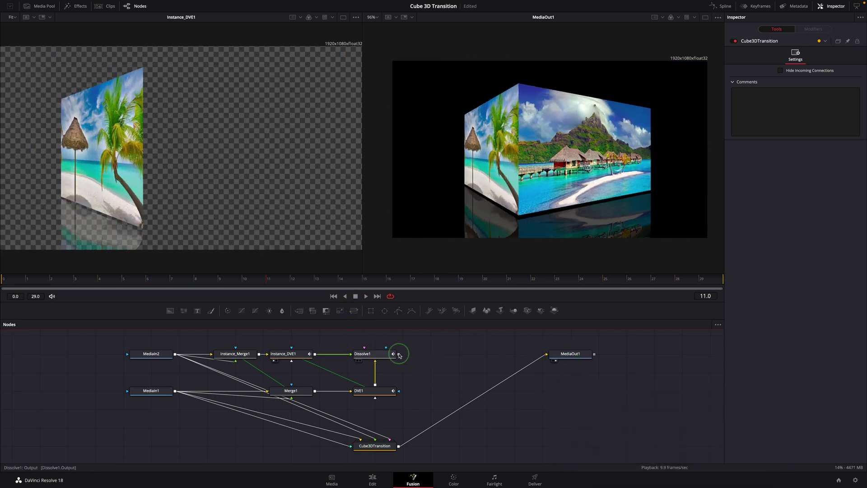
- Reconnect Dissolve1 to MediaOut1 and play the fake cube version for comparison
{"action": "left_click_drag", "start_coordinate": [398, 354], "coordinate": [547, 354]}
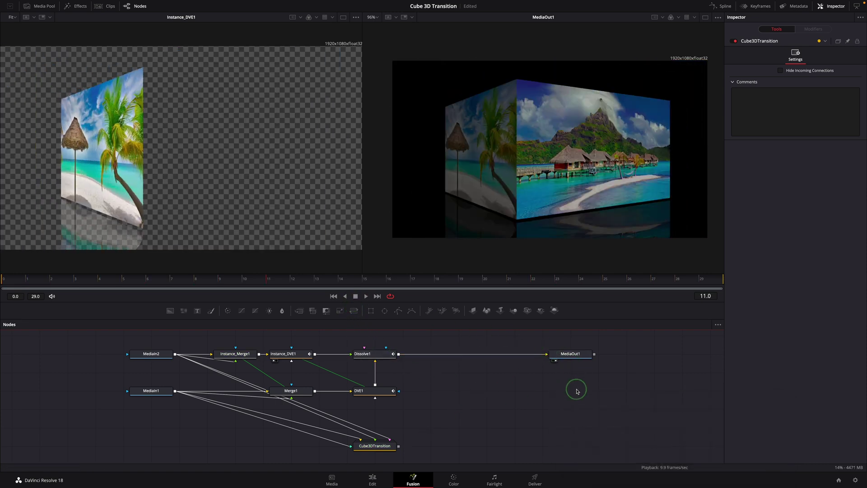
{"action": "left_click", "coordinate": [366, 298]}
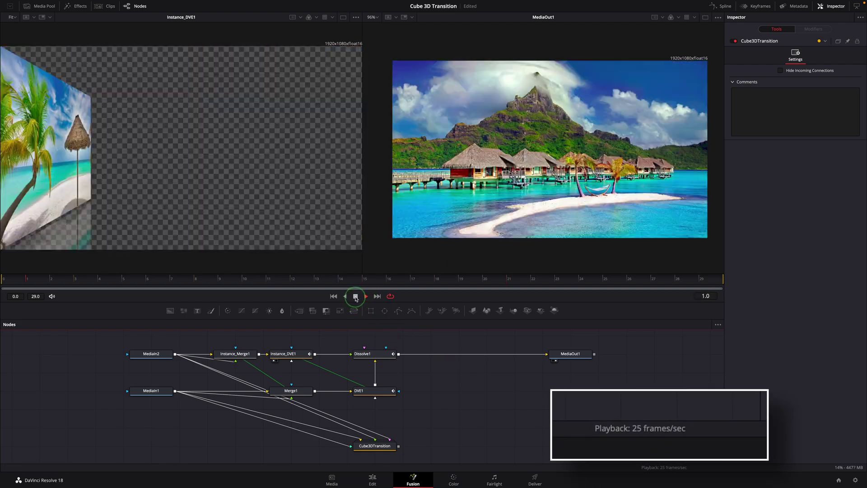
{"action": "left_click", "coordinate": [355, 296]}
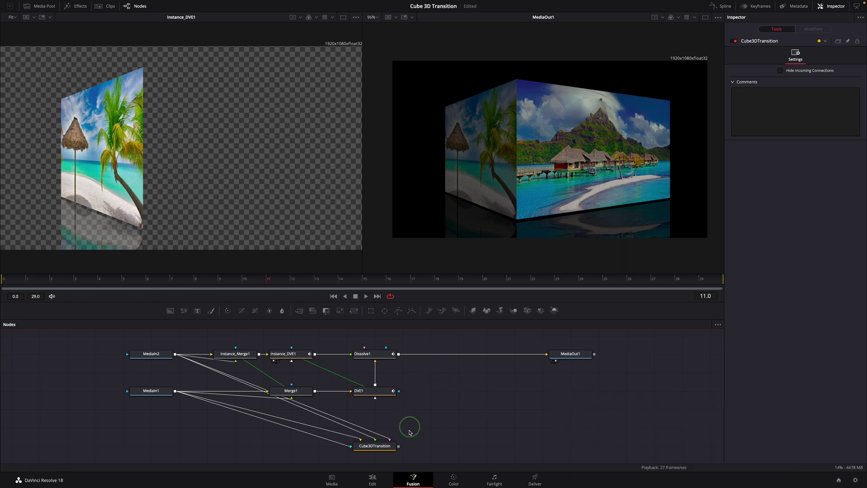
{"action": "left_click", "coordinate": [459, 372]}
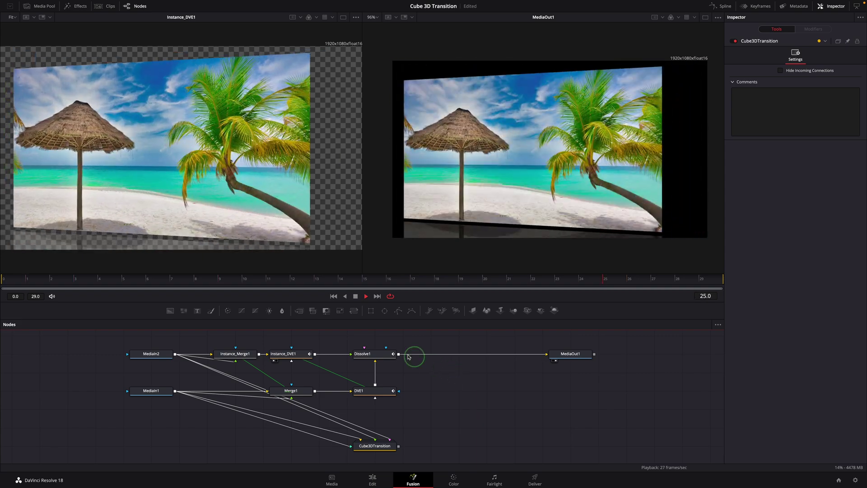
{"action": "left_click", "coordinate": [355, 297]}
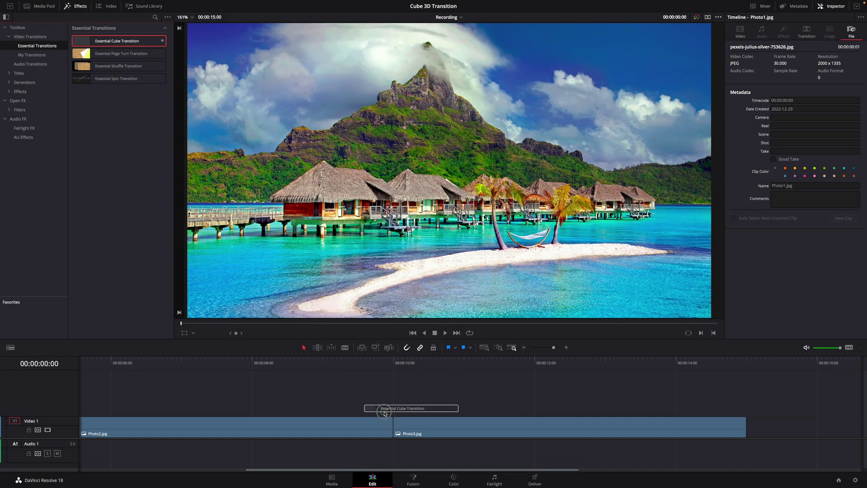
- Apply the Essential Cube Transition to the Photo2–Photo3 cut and play it
{"action": "left_click_drag", "start_coordinate": [384, 413], "coordinate": [399, 430]}
{"action": "left_click", "coordinate": [357, 364]}
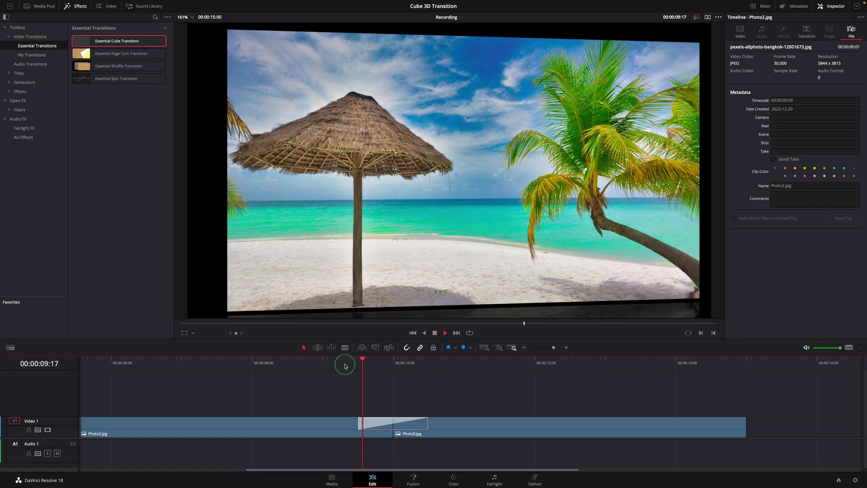
{"action": "key", "text": "space"}
{"action": "left_click", "coordinate": [342, 363]}
{"action": "key", "text": "space"}
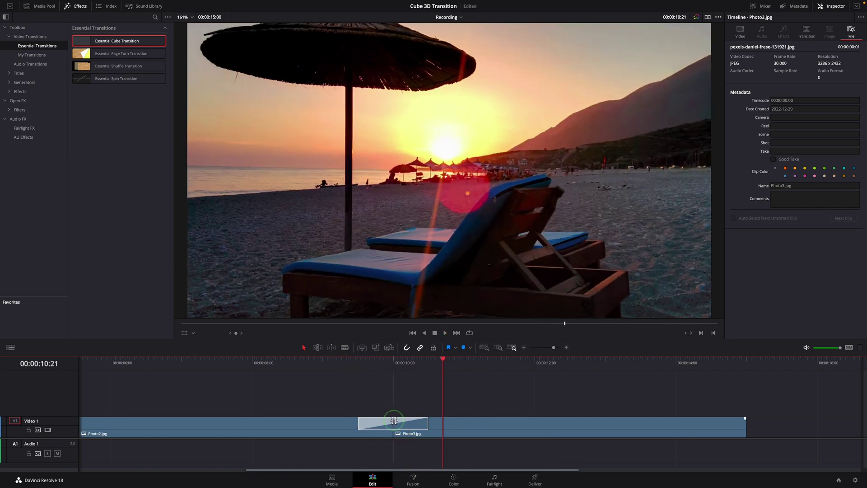
- Compare the Cube3D and DVE Transition Methods by playing each, leaving it on DVE
{"action": "left_click", "coordinate": [411, 425]}
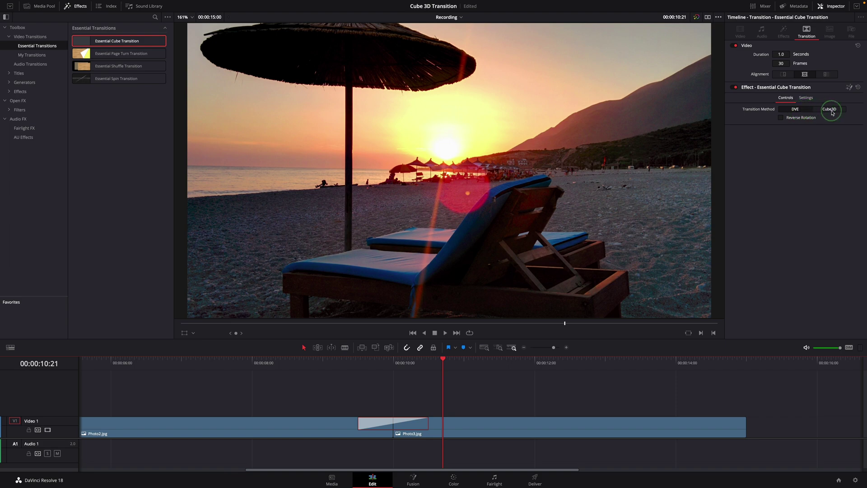
{"action": "left_click", "coordinate": [355, 361]}
{"action": "key", "text": "space"}
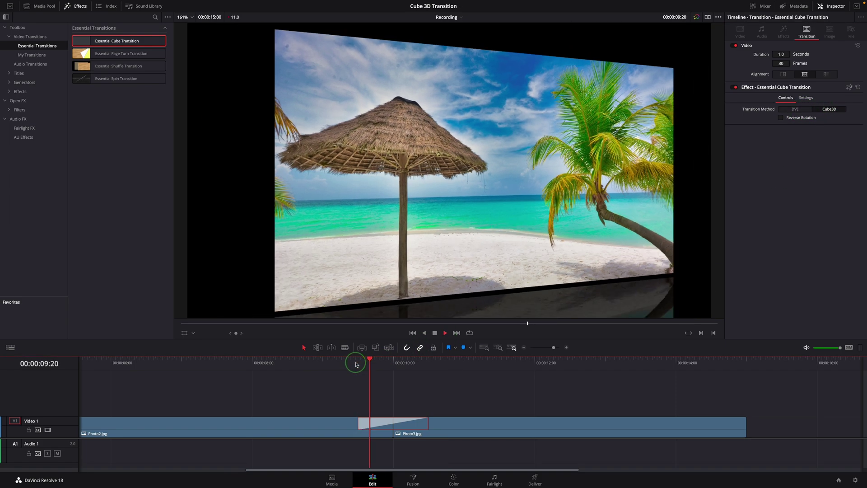
{"action": "left_click", "coordinate": [348, 362]}
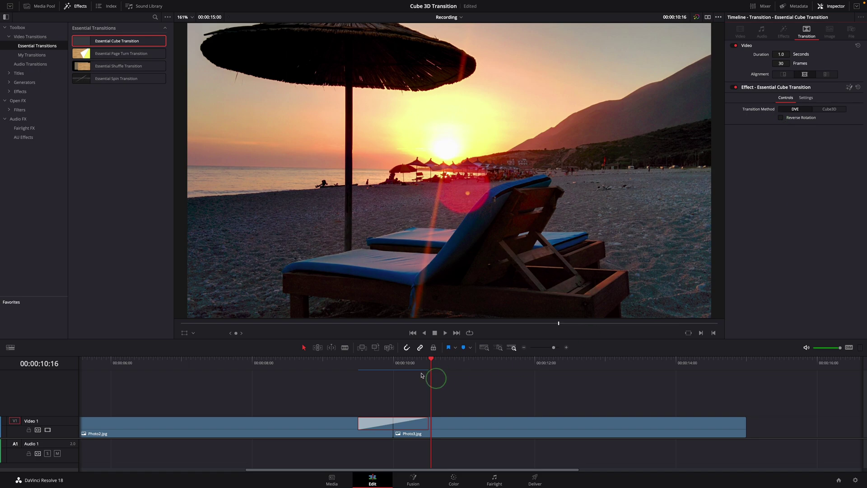
{"action": "left_click", "coordinate": [352, 363]}
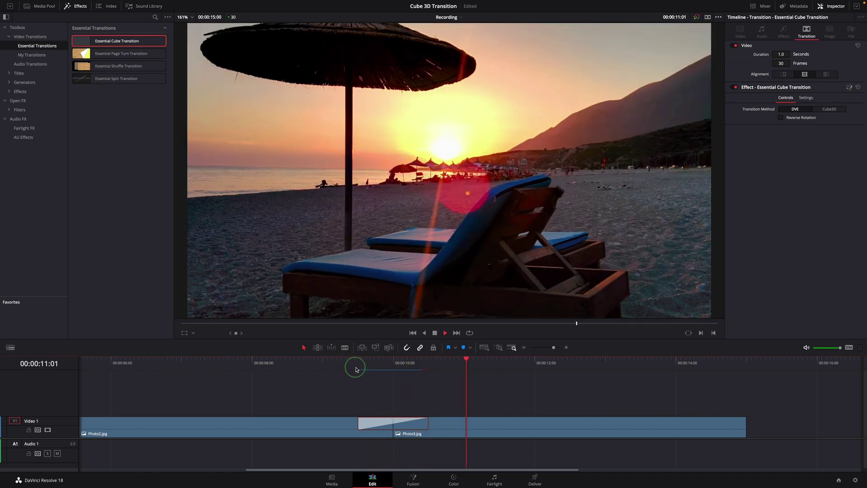